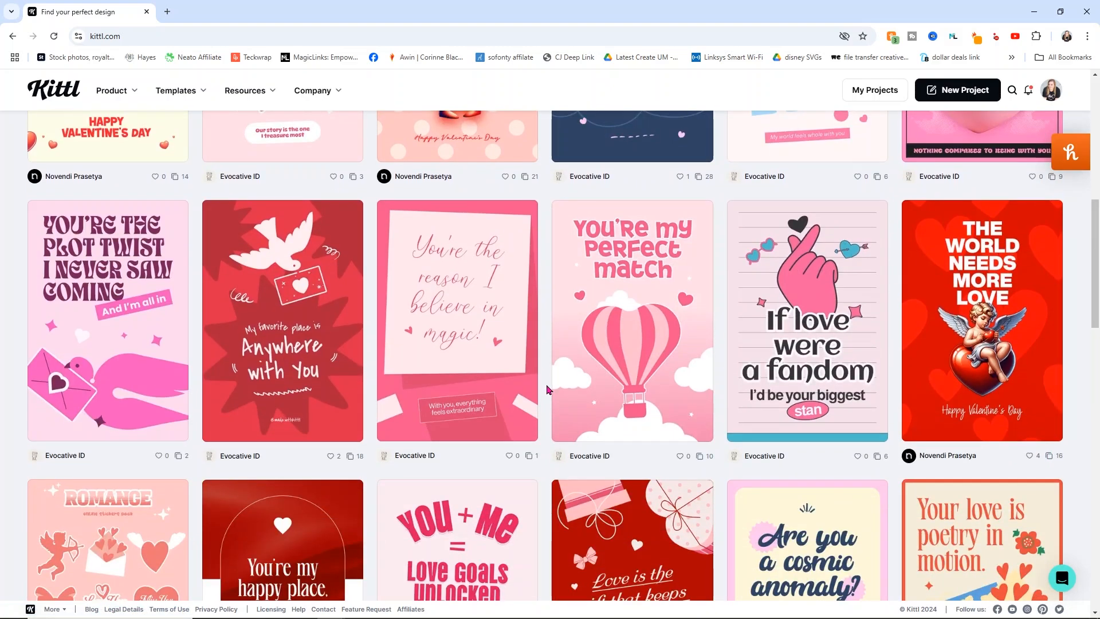
- Find the "Candy Hearts - Valentine's Day" T-shirt template among the Valentine's designs, open it for editing and close the template library
scroll(547, 389, down, 6)
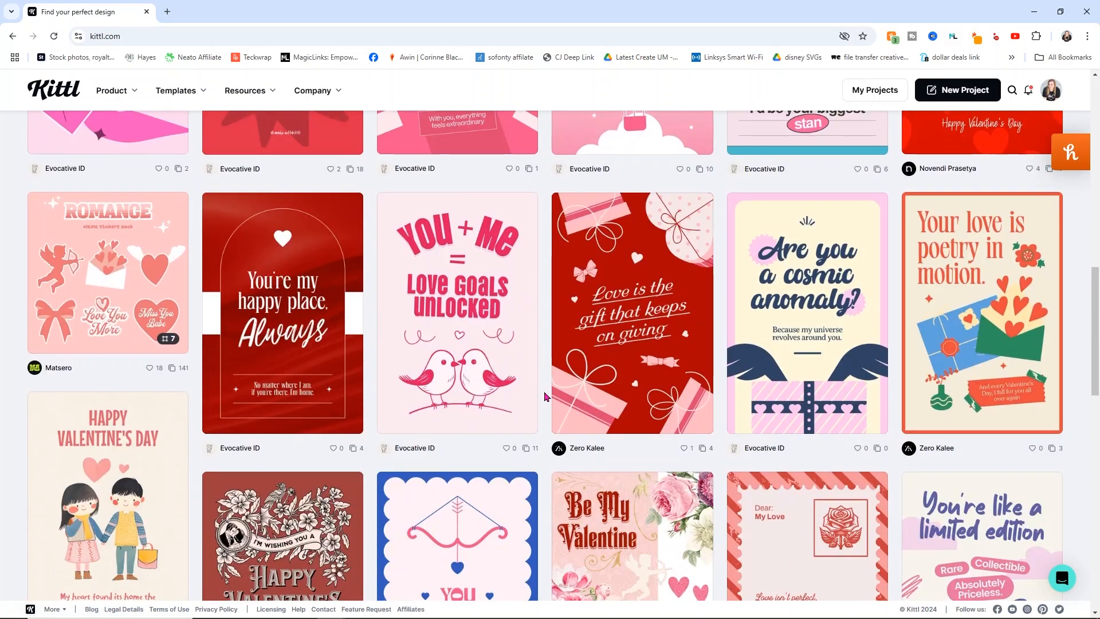
scroll(545, 396, down, 8)
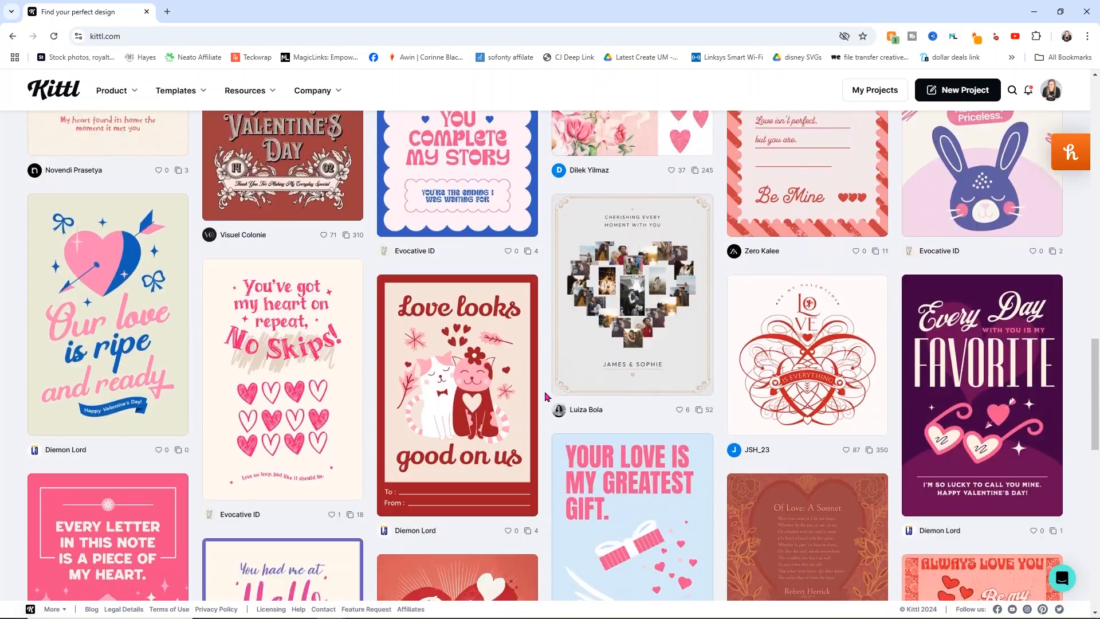
scroll(544, 395, down, 2)
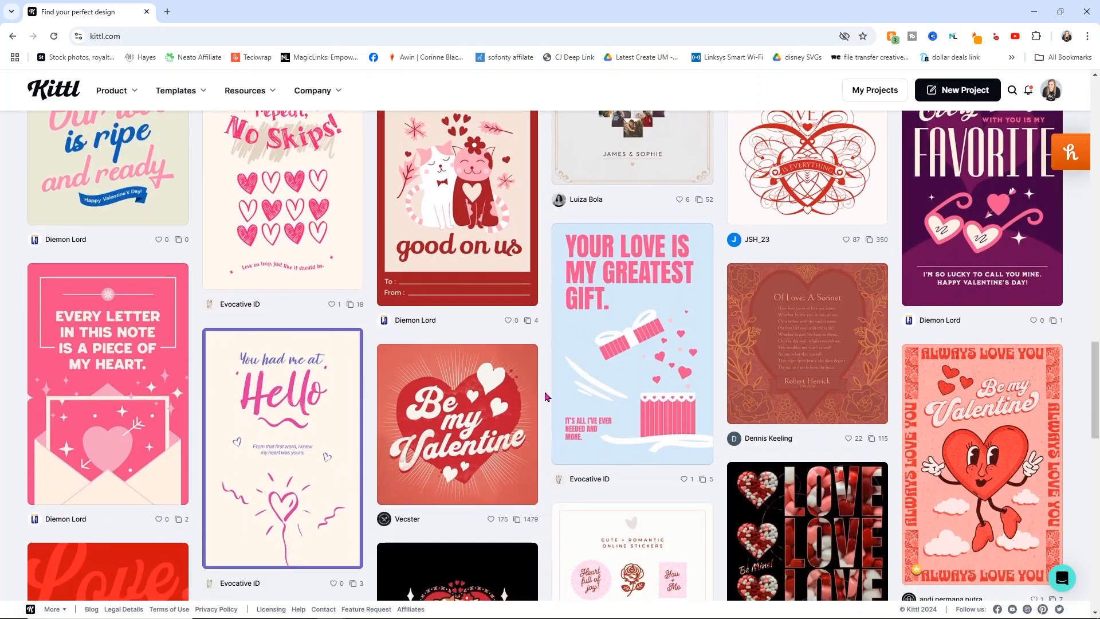
scroll(545, 395, down, 5)
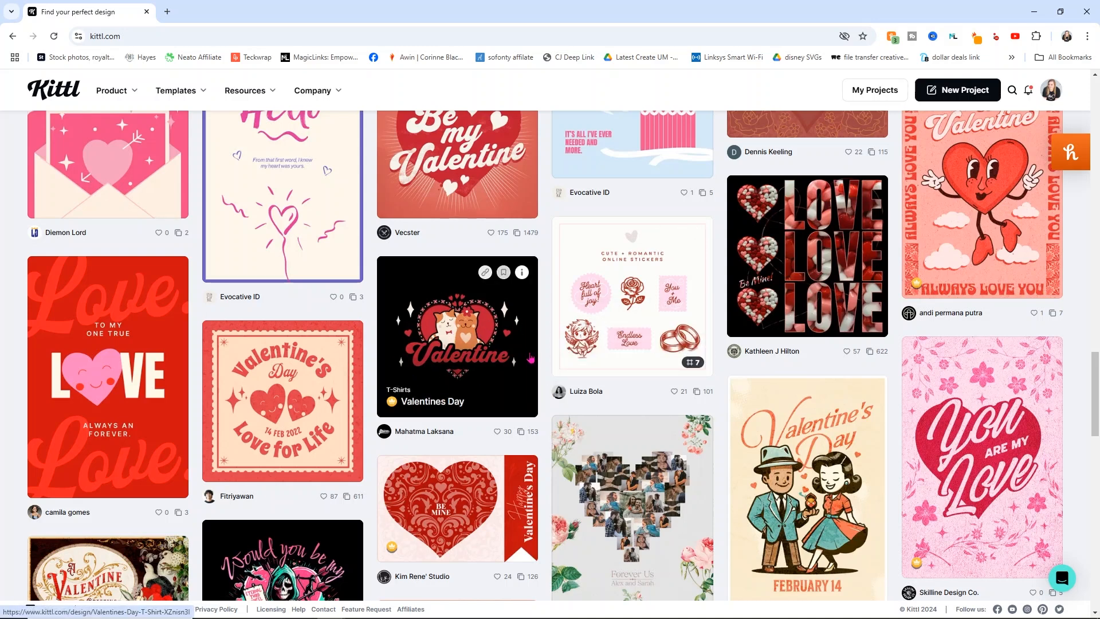
scroll(541, 382, down, 5)
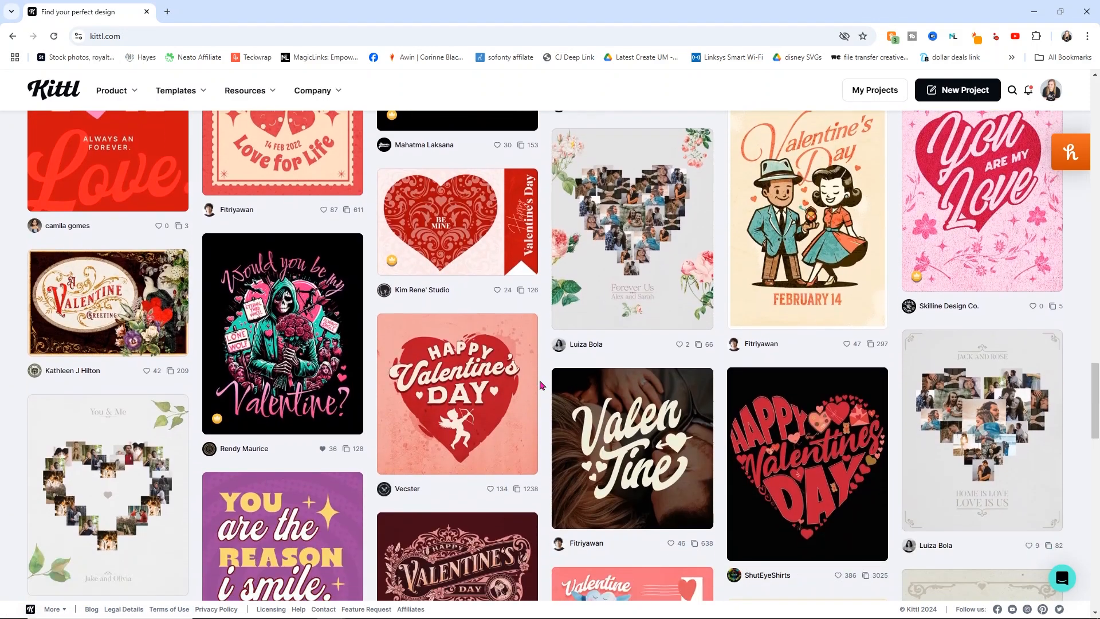
scroll(543, 386, down, 2)
scroll(544, 387, down, 10)
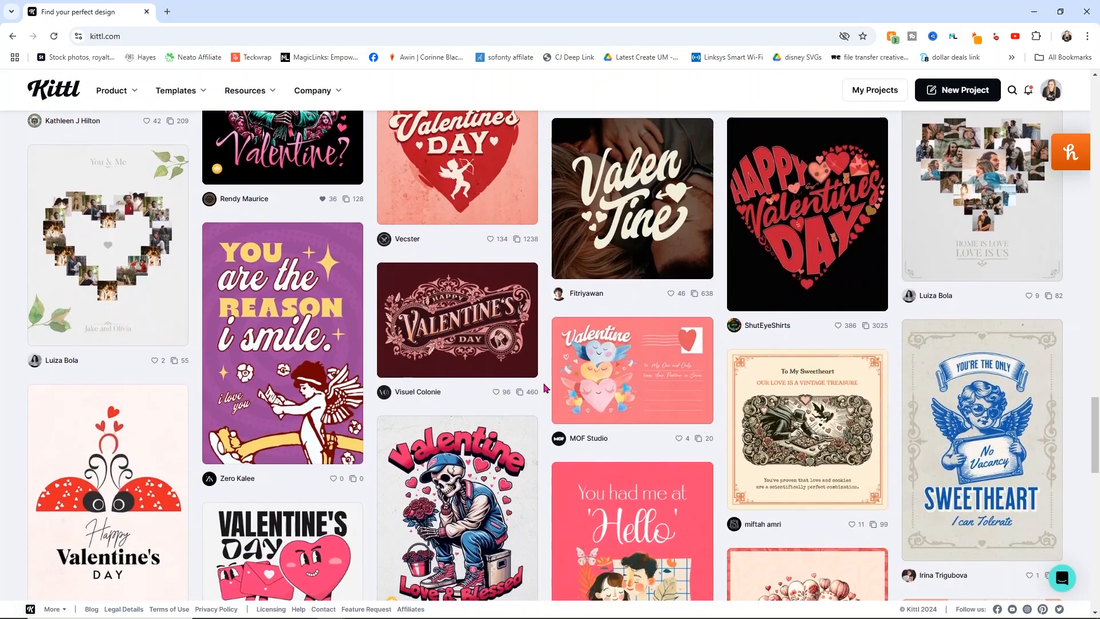
scroll(544, 388, down, 2)
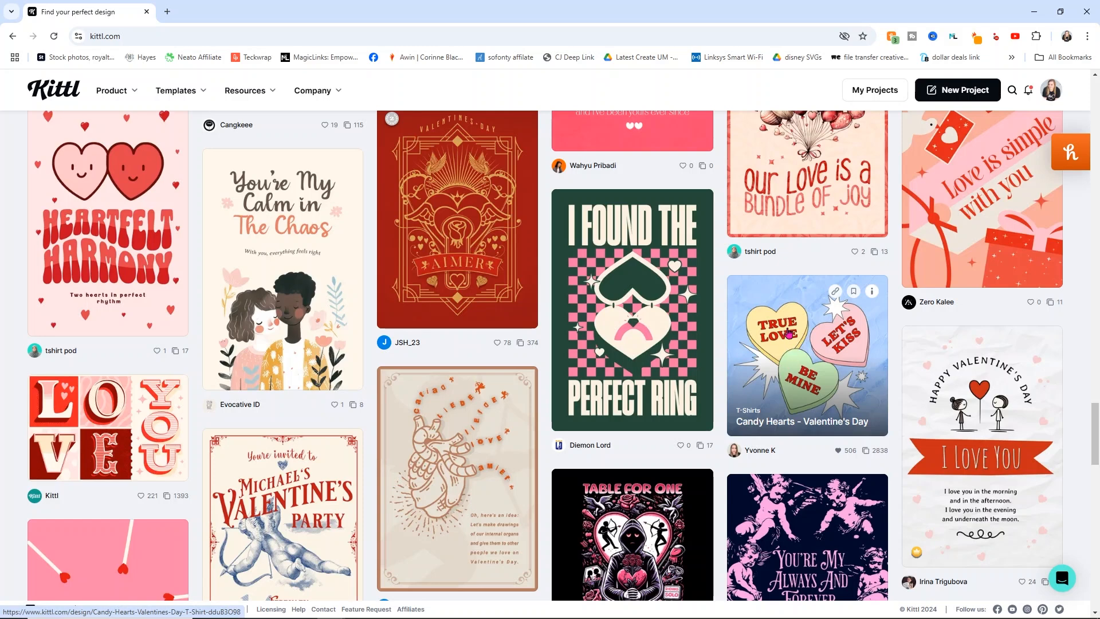
click(788, 333)
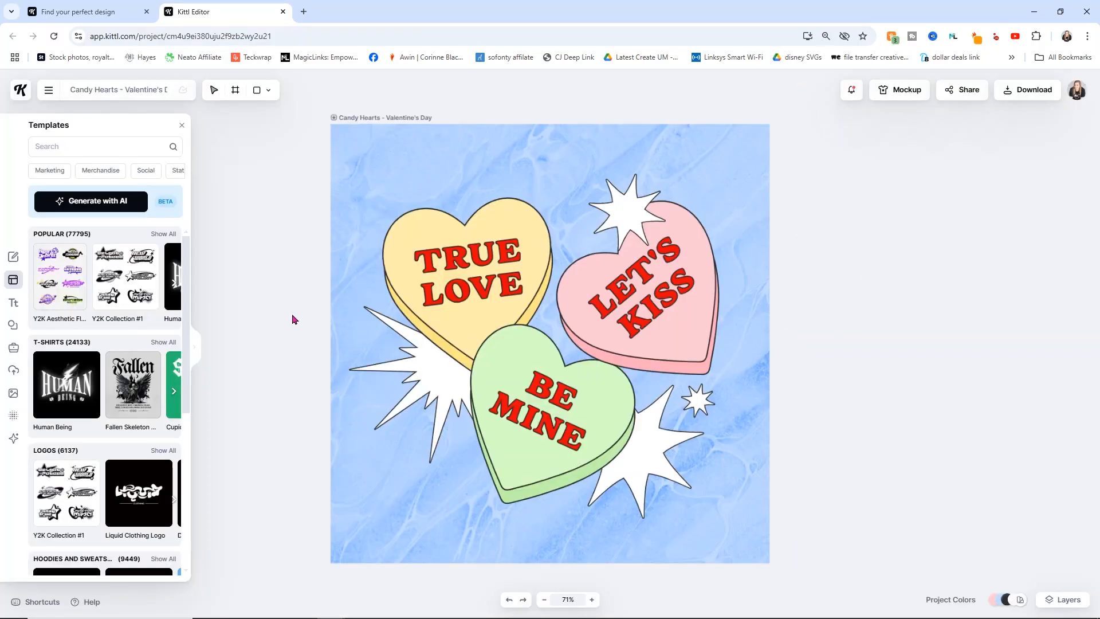
click(183, 124)
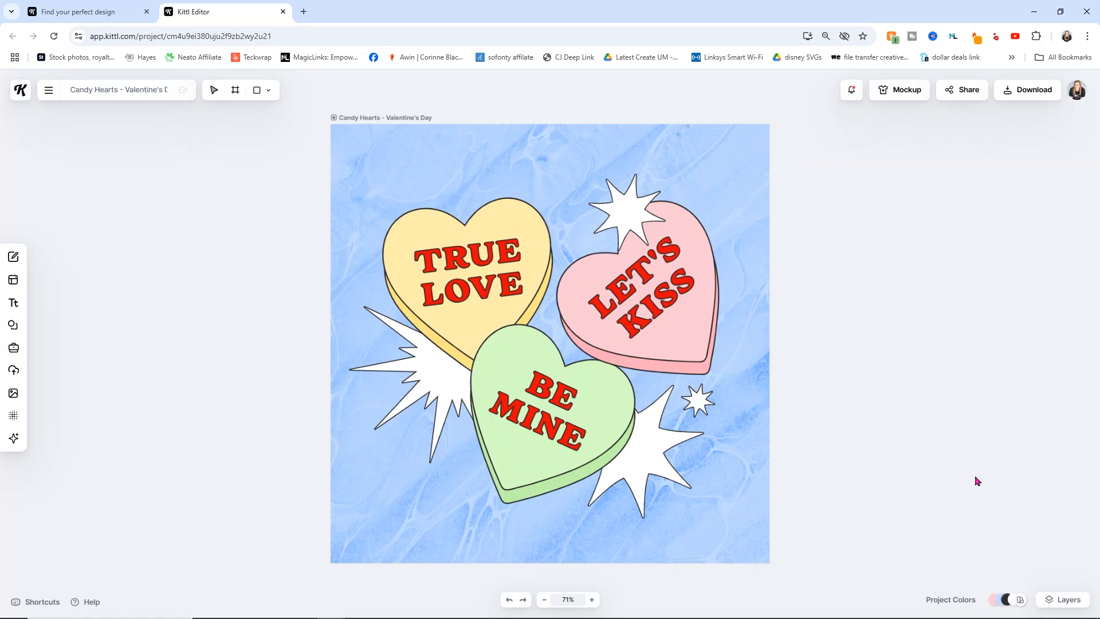
- Hide the Background and Marble Texture layers of the Candy Hearts artboard
click(1062, 599)
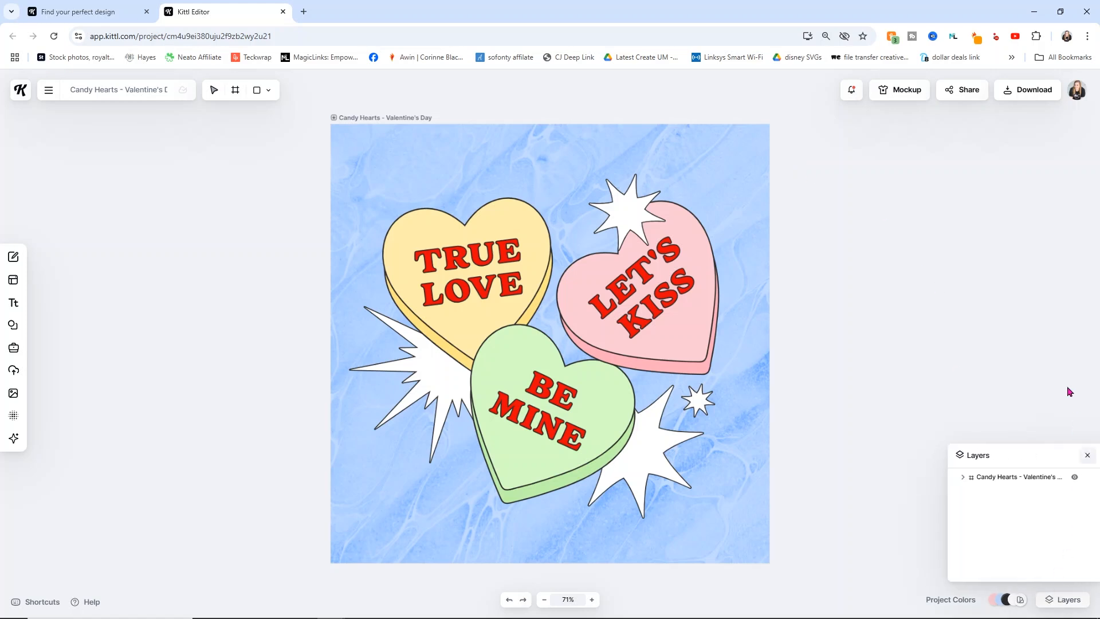
click(963, 478)
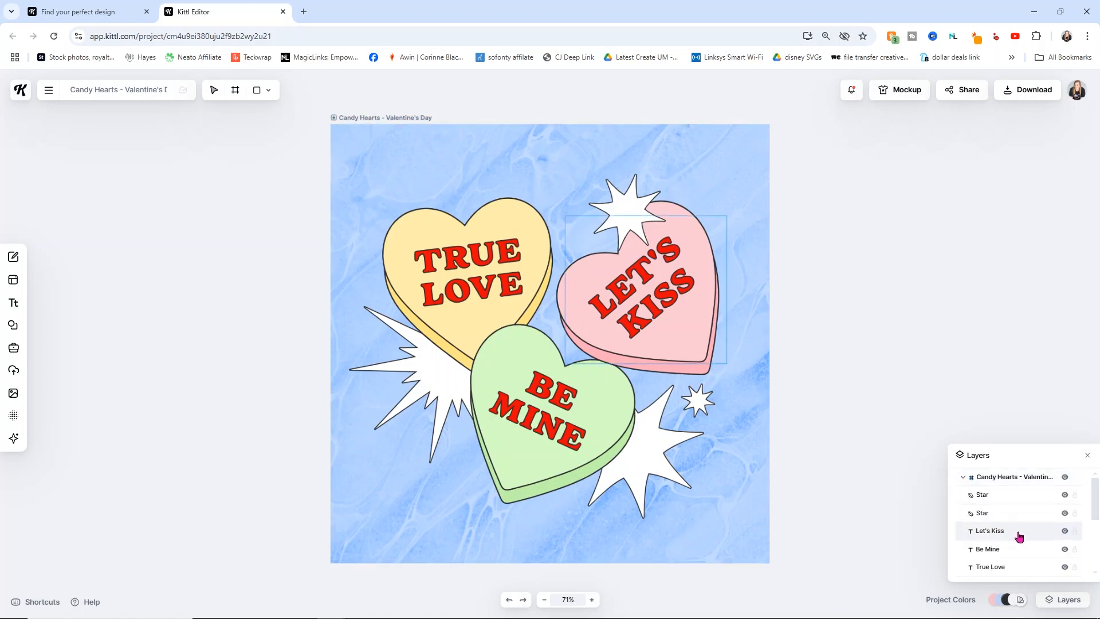
scroll(1019, 541, down, 3)
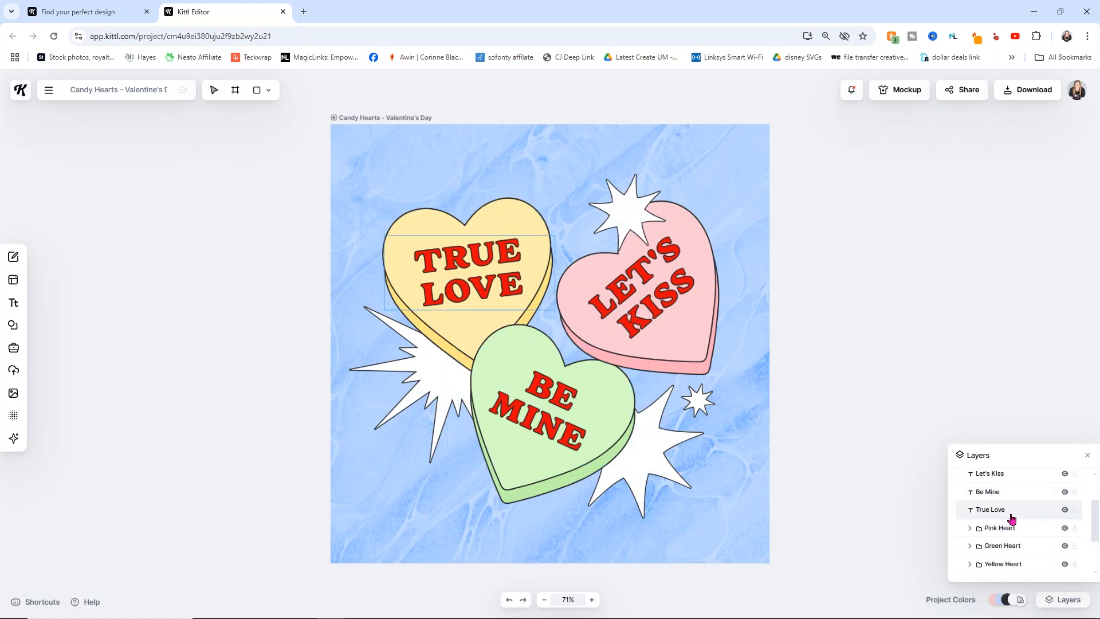
scroll(1019, 538, down, 2)
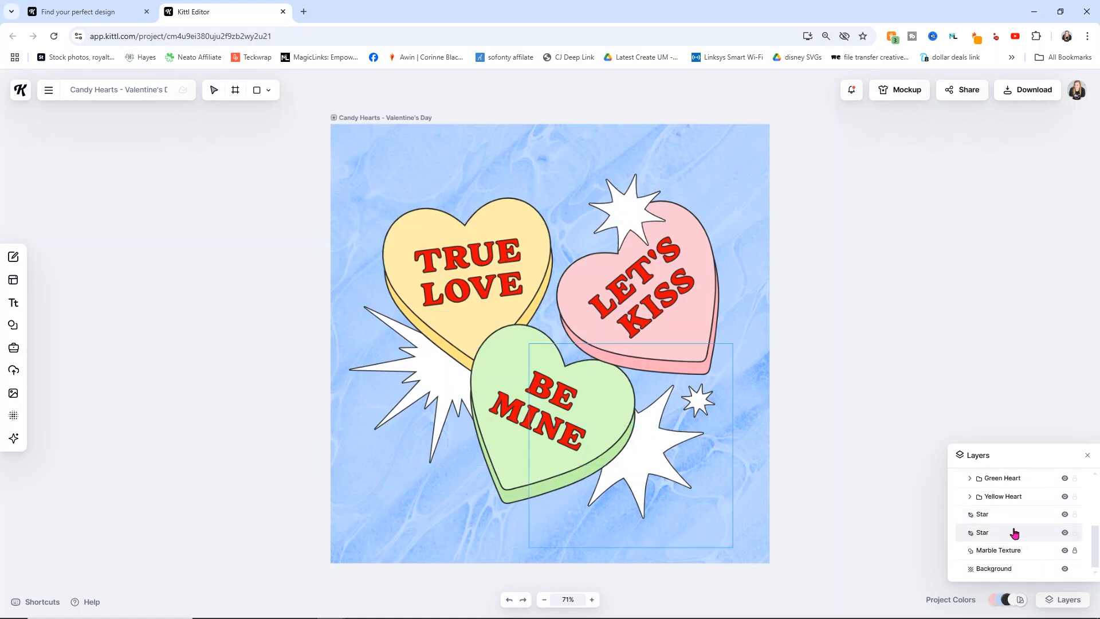
click(1063, 569)
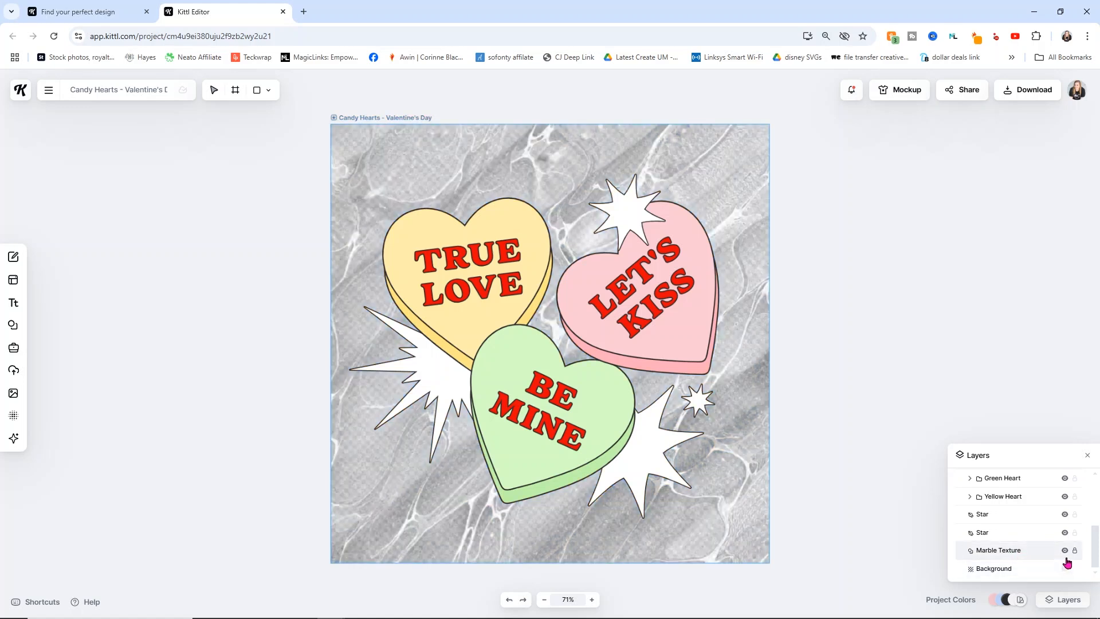
click(1064, 551)
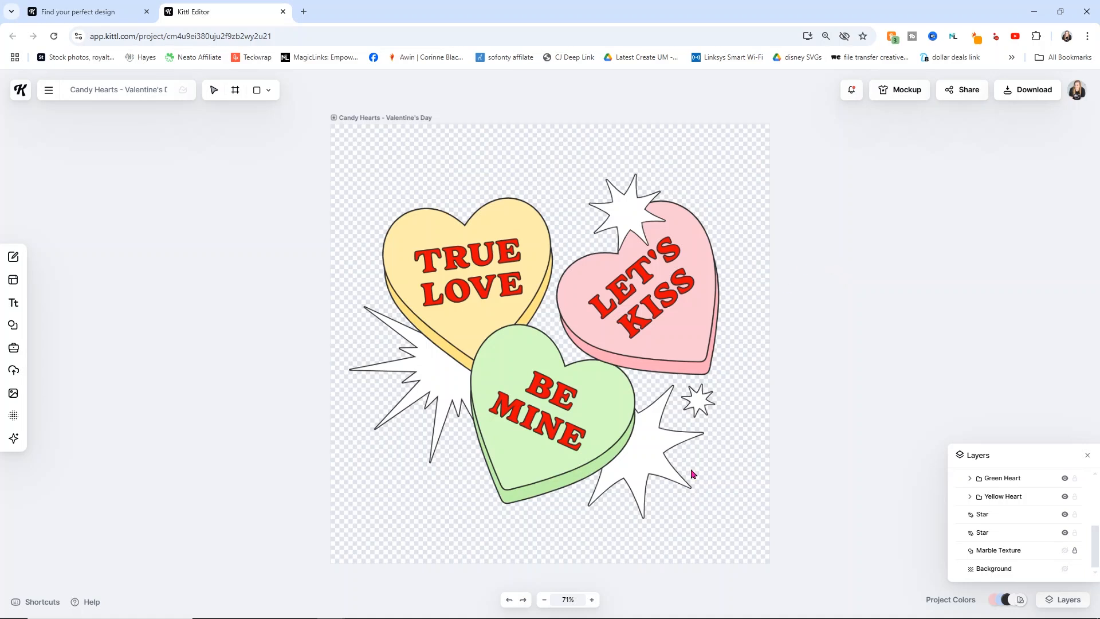
- Replace the text on the yellow heart with "GO AWAY" on two lines
click(671, 457)
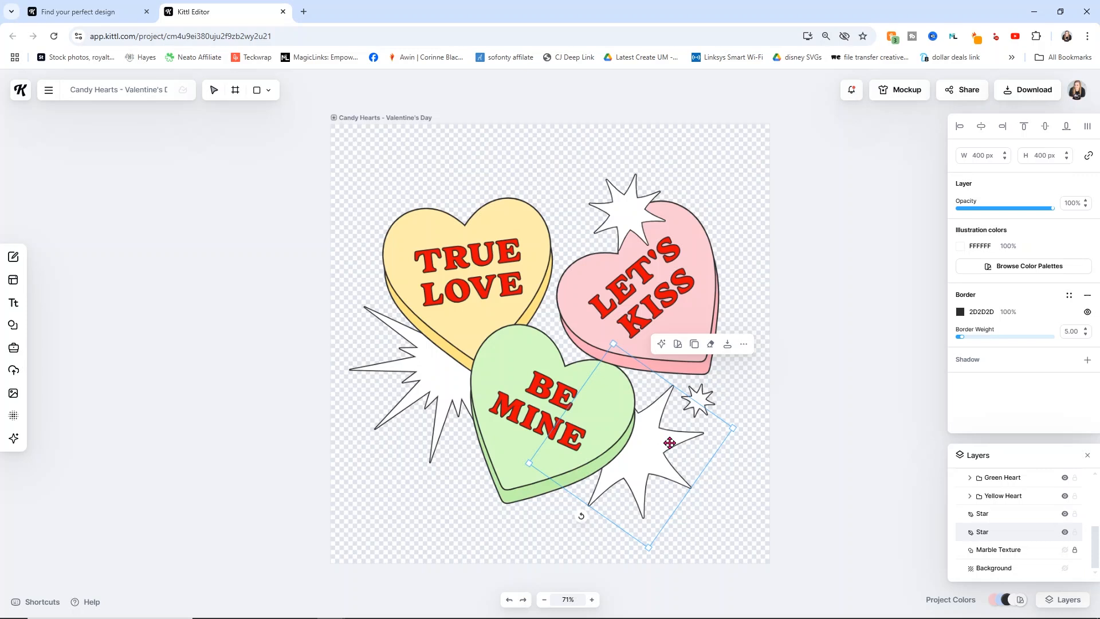
click(488, 284)
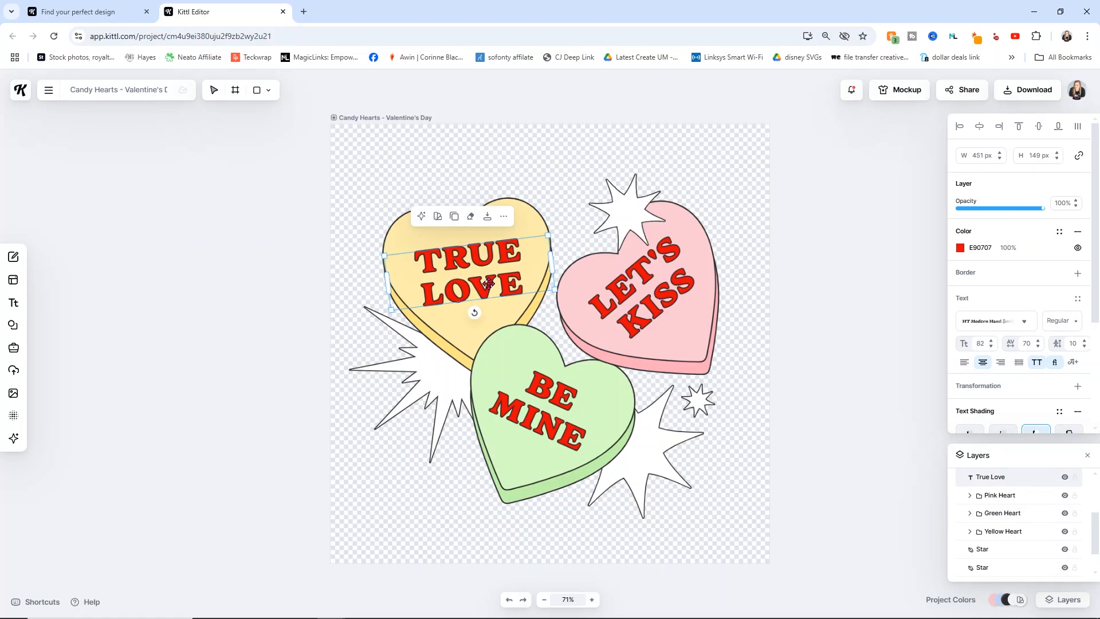
double_click(488, 283)
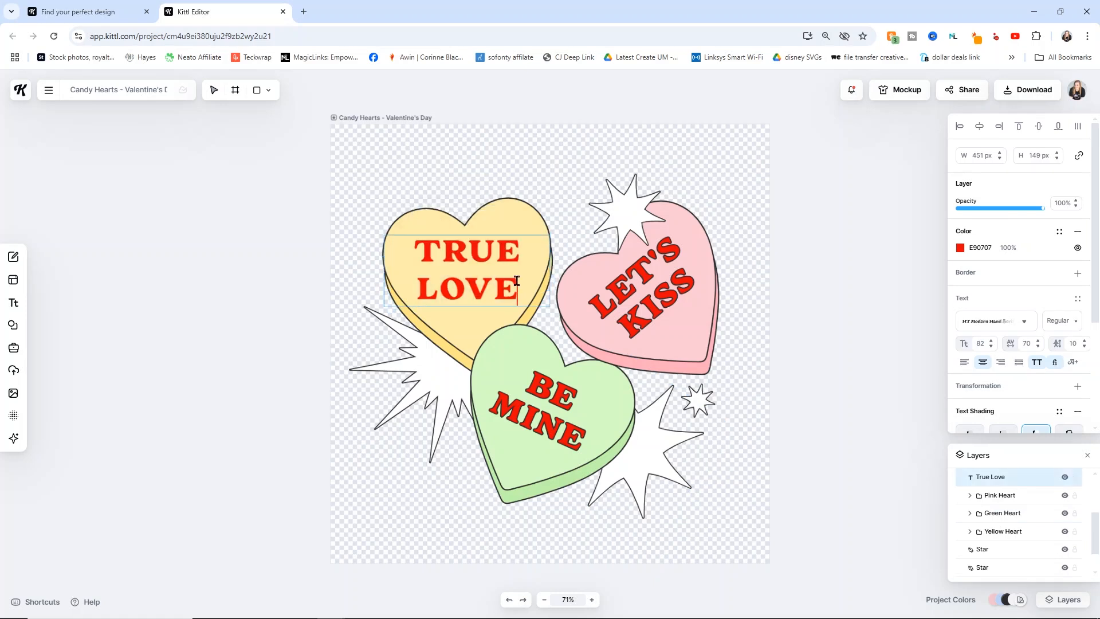
drag(502, 283, 403, 253)
click(404, 253)
double_click(496, 271)
click(510, 288)
drag(512, 288, 425, 257)
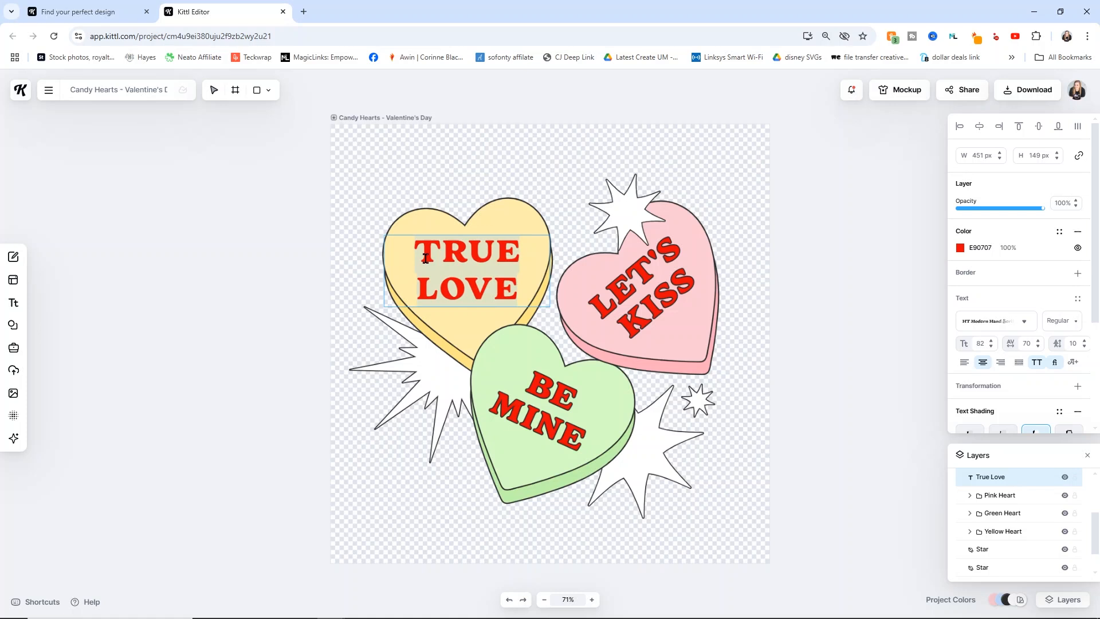
text(GO)
key(Return)
text(AWAY)
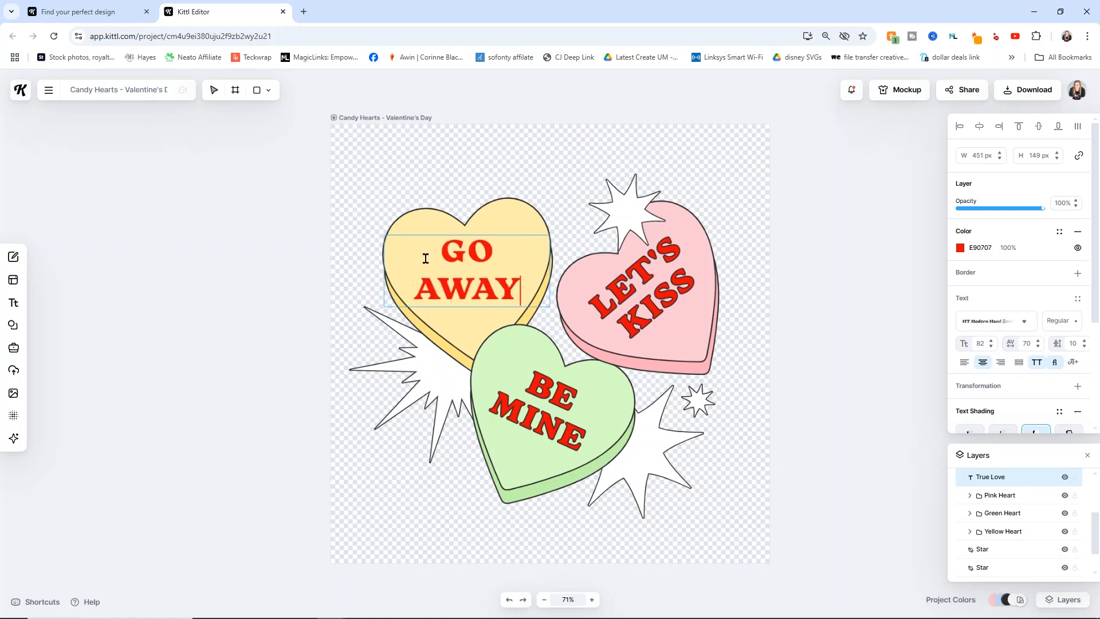
key(Escape)
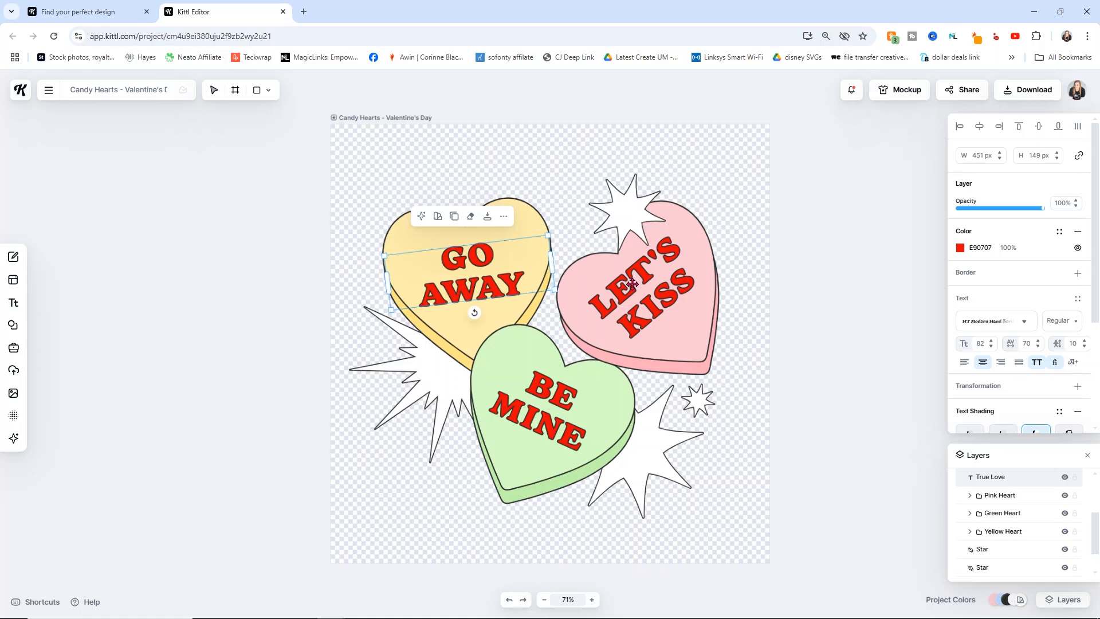
- Replace the text on the pink heart with "BITE ME" on two lines
double_click(632, 283)
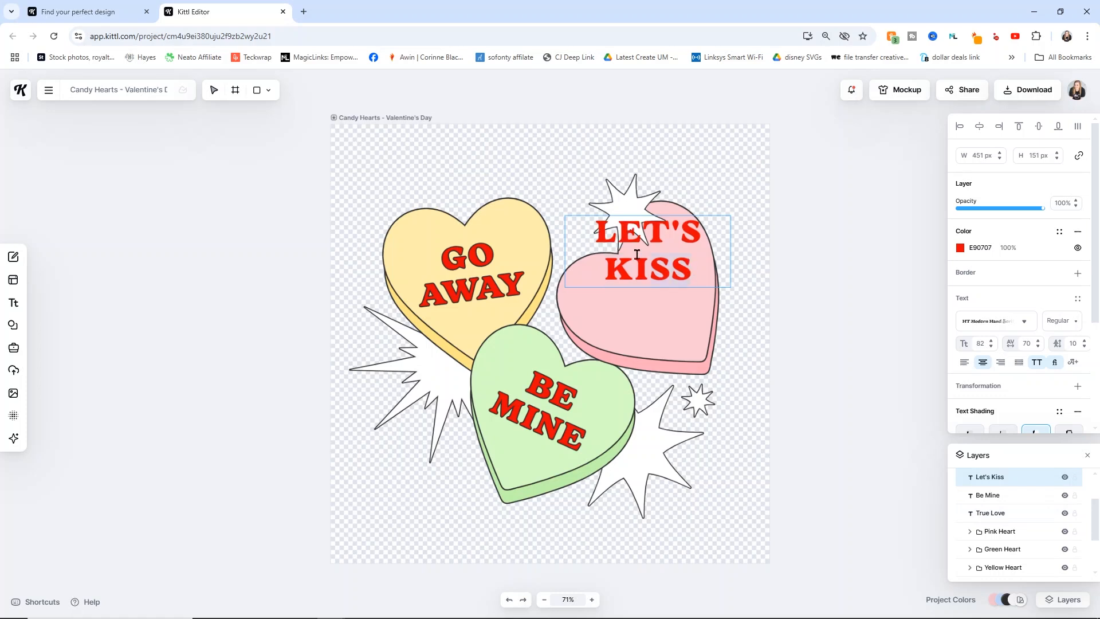
text(BITE)
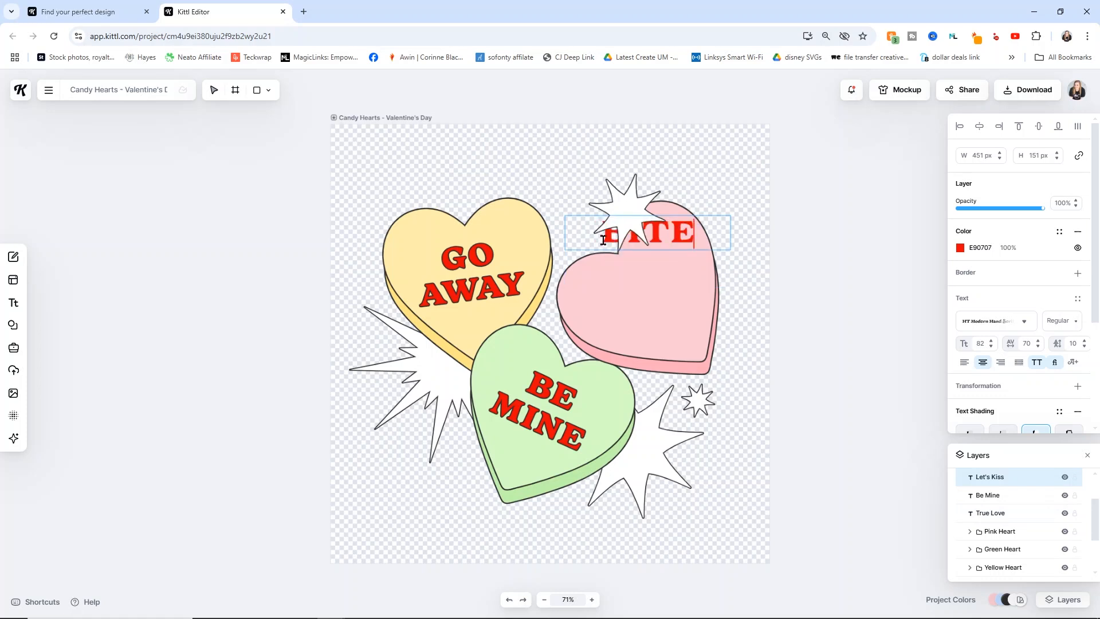
key(Return)
text(ME)
key(Return)
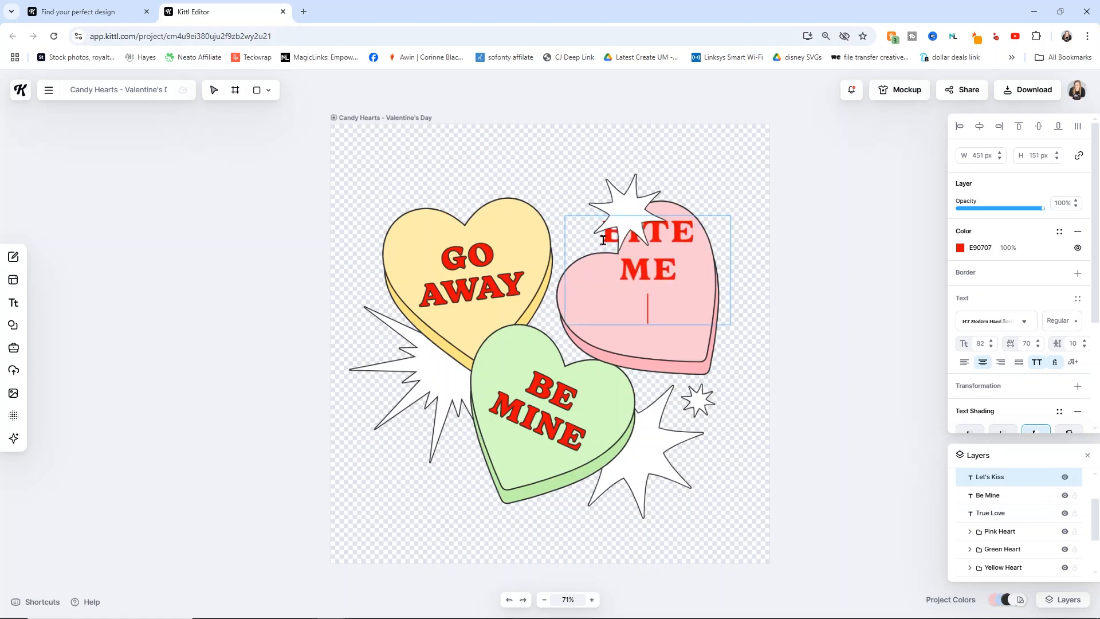
key(BackSpace)
key(Escape)
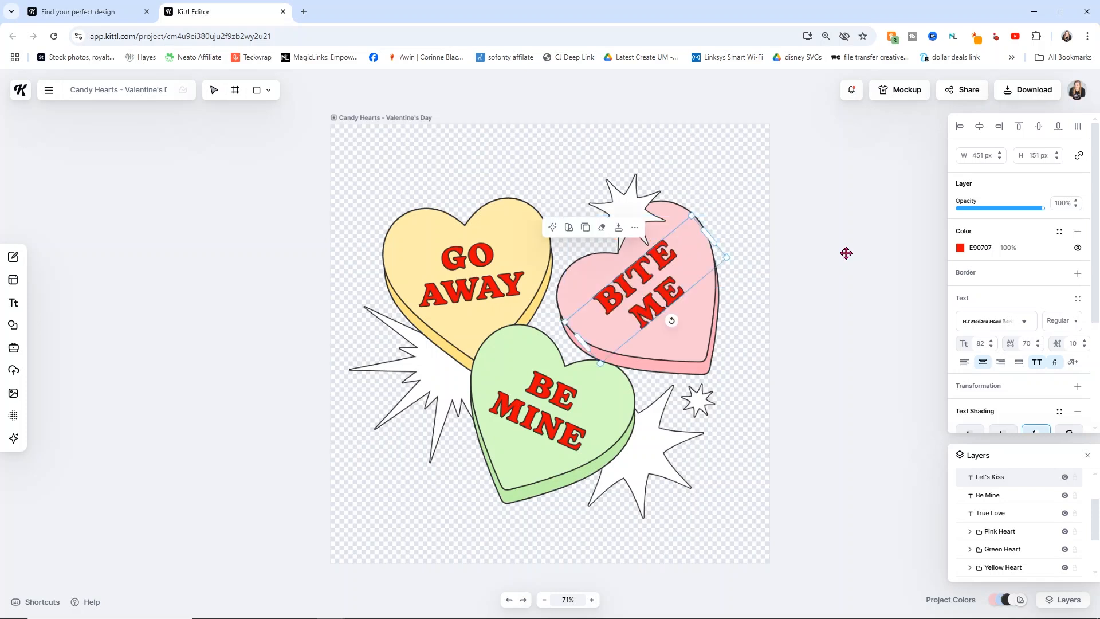
- Replace the text on the green heart with "EWW"
click(523, 397)
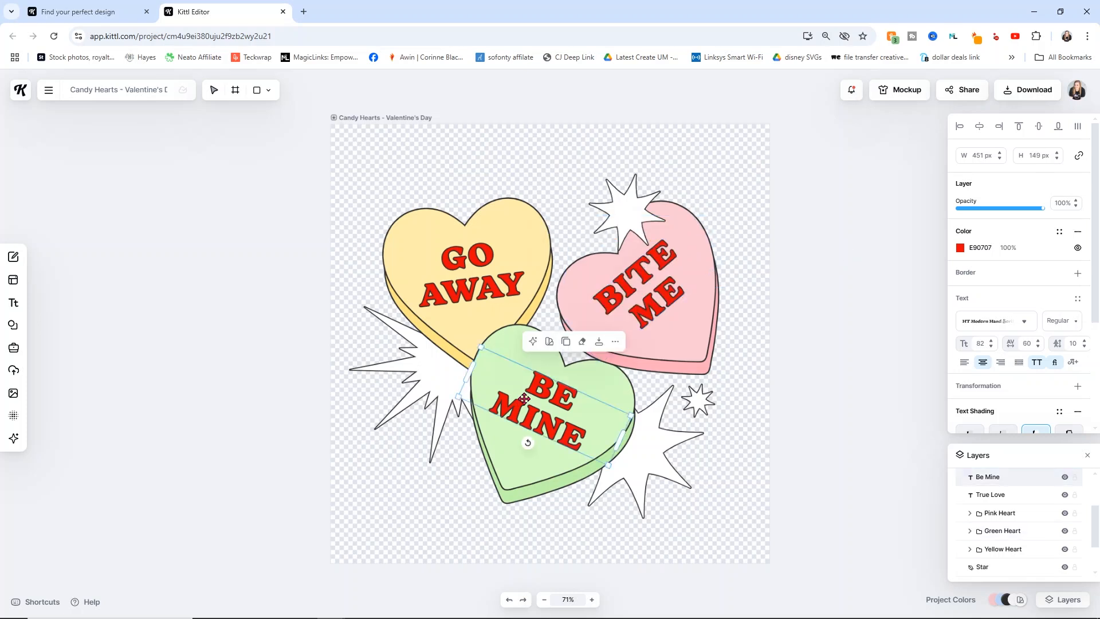
double_click(524, 399)
drag(585, 395, 515, 369)
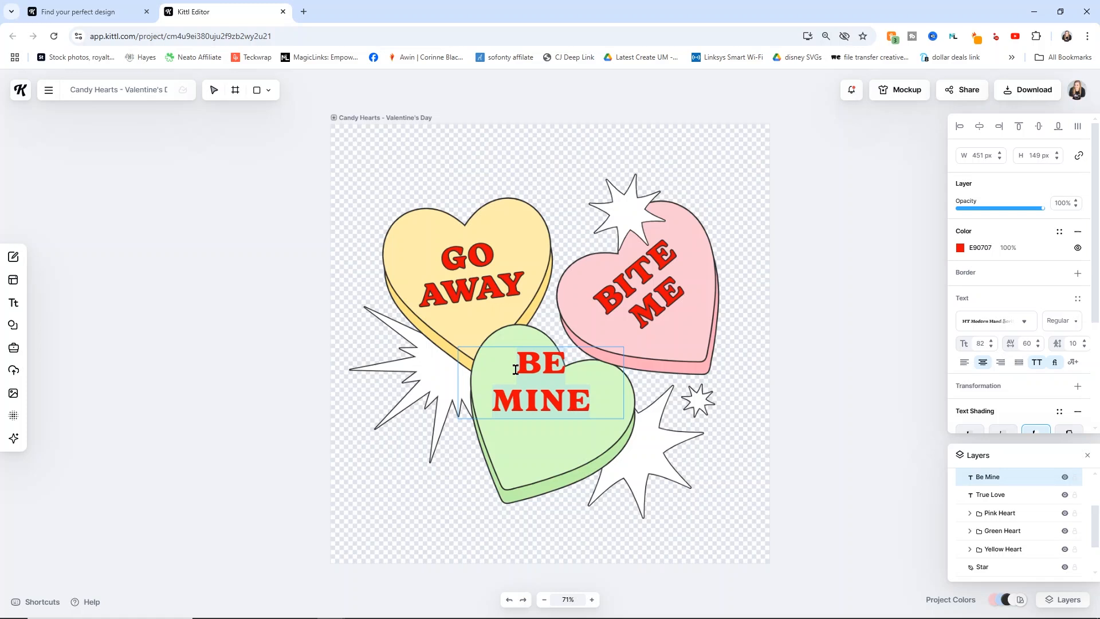
text(EWW)
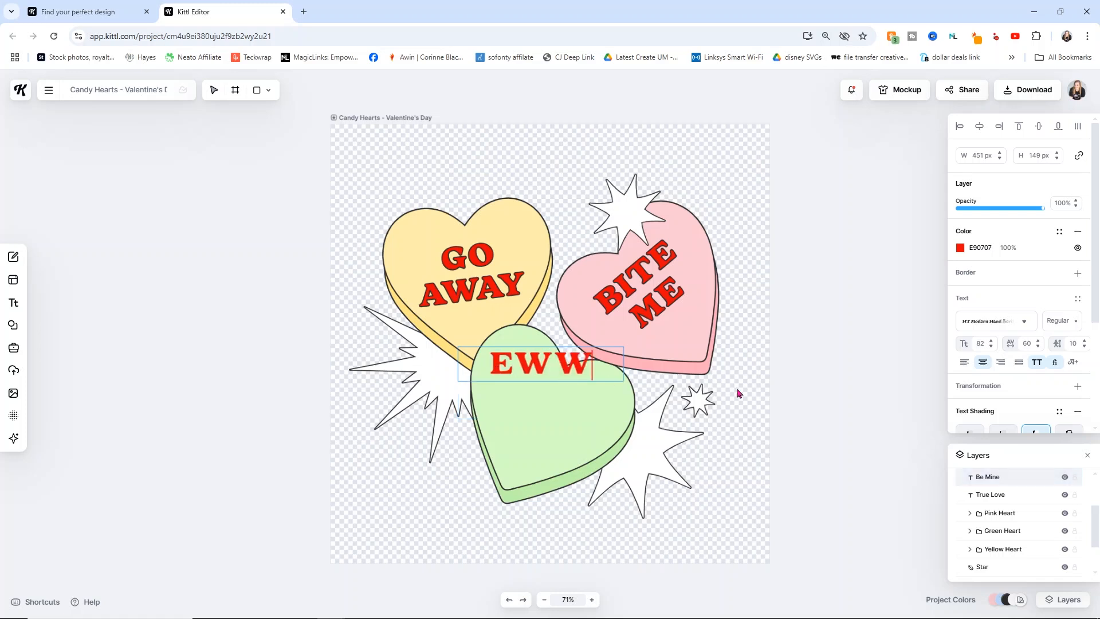
key(Escape)
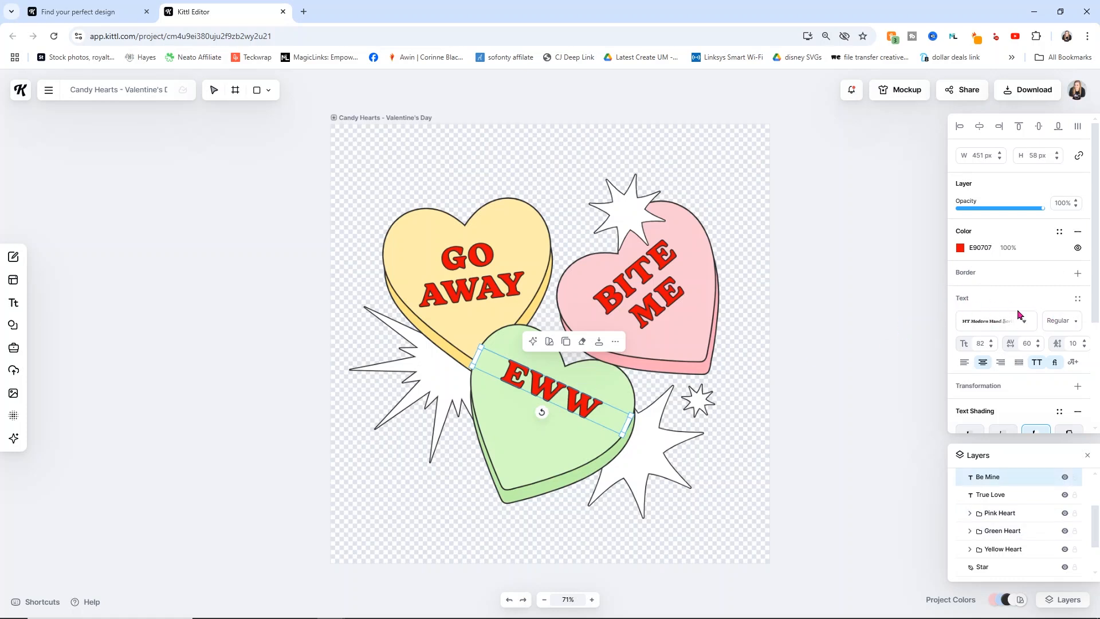
- Try the Cherry Bomb, Chicco, Roboto and Bungee typefaces on the green heart's "EWW" text
click(1025, 324)
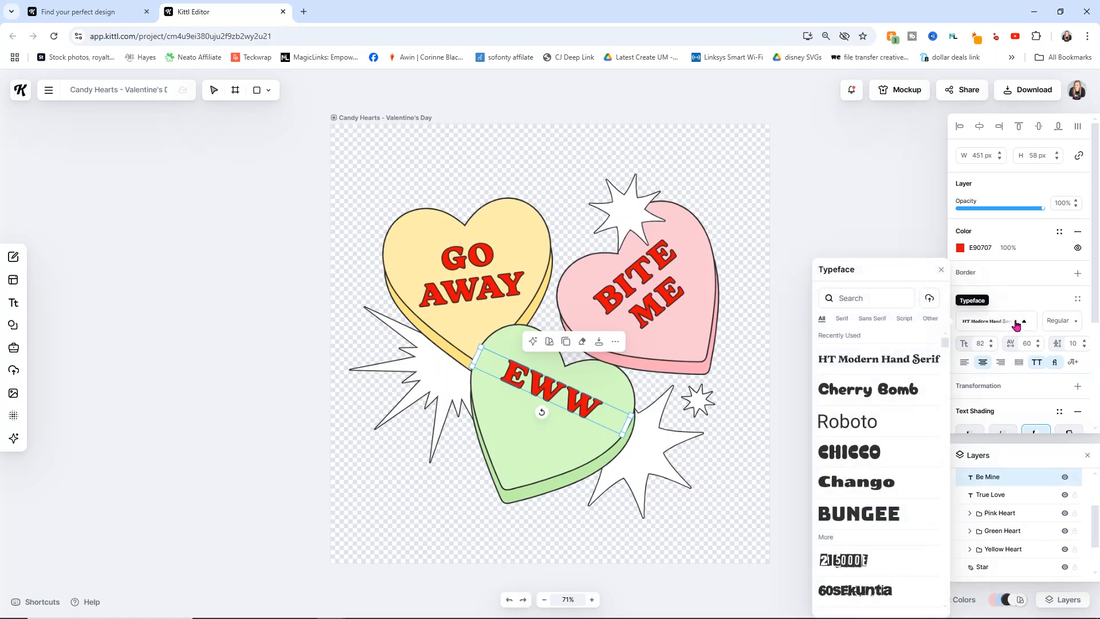
click(889, 389)
click(863, 452)
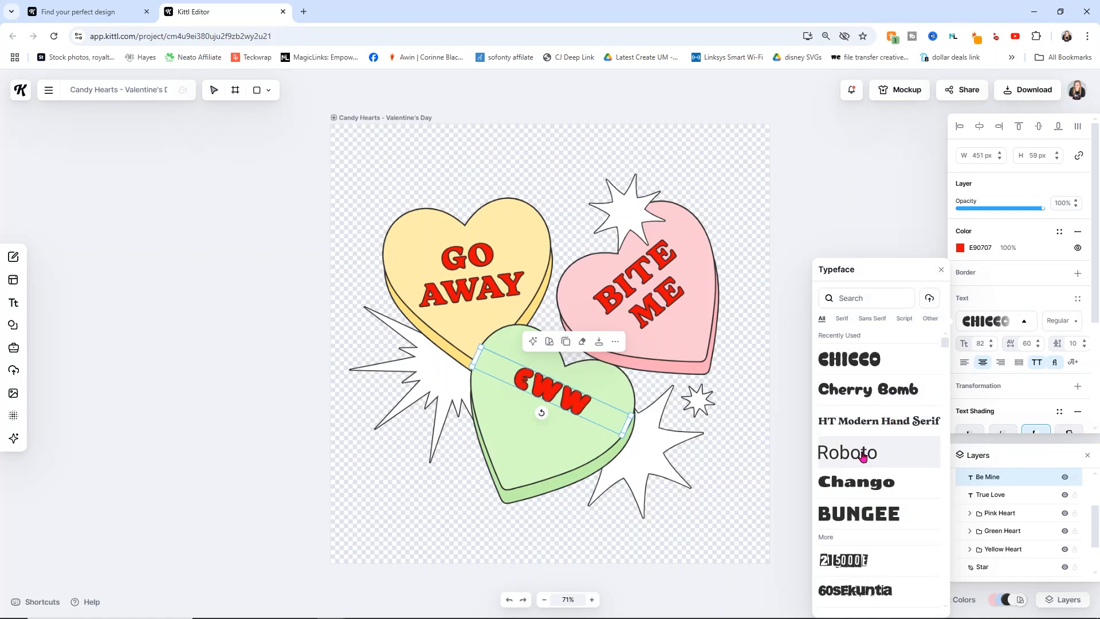
click(860, 455)
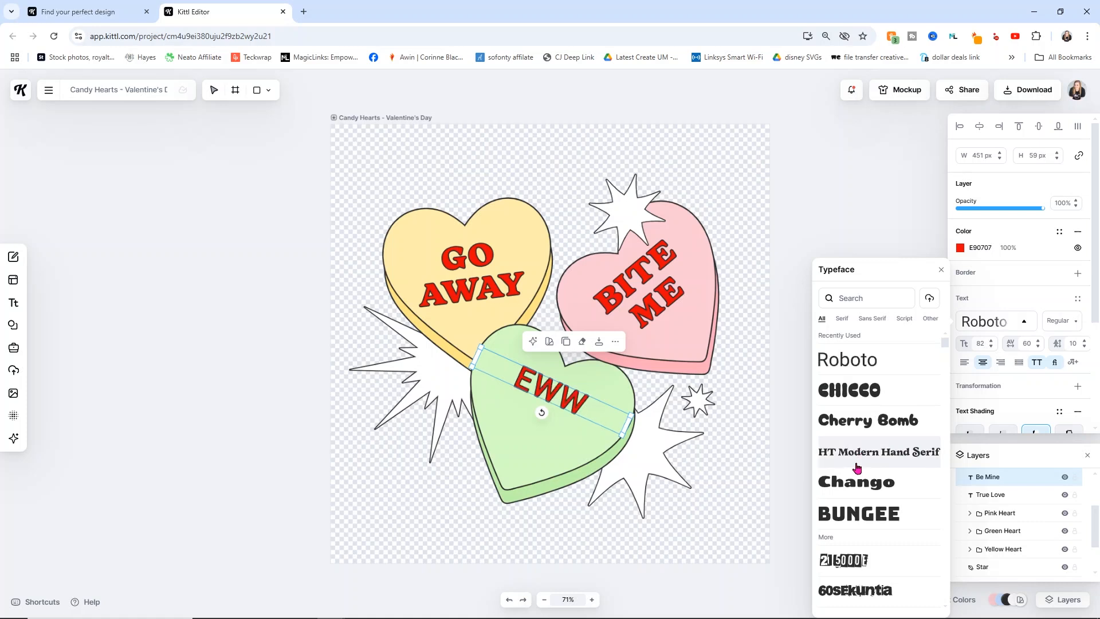
click(871, 505)
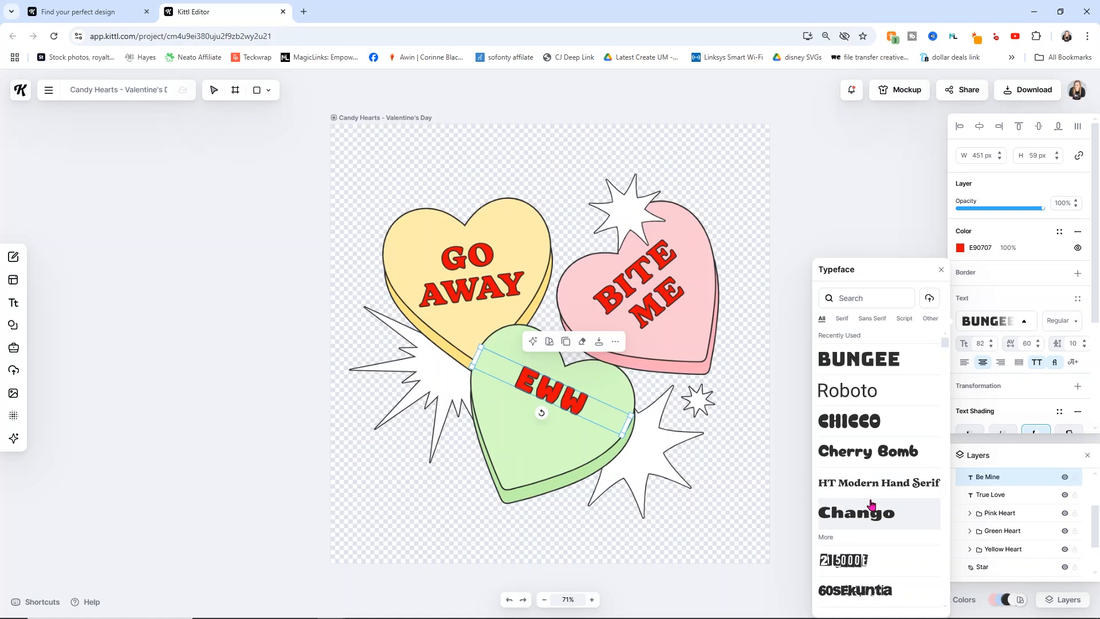
- Try the Adventurer 06 and Ambery Garden typefaces on the green heart's "EWW" text
scroll(873, 503, down, 5)
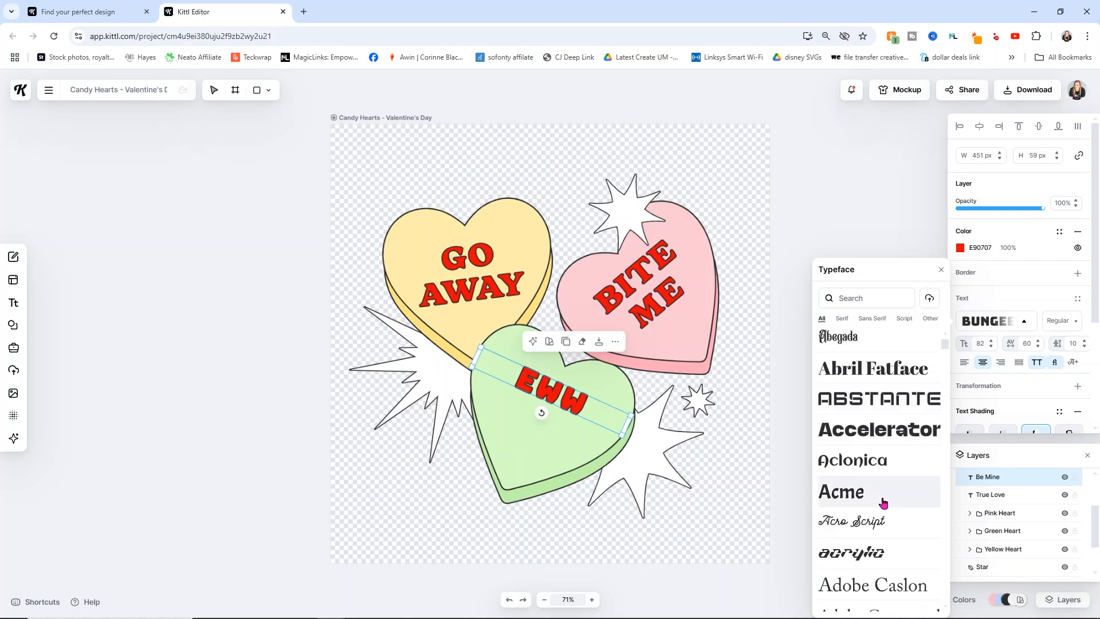
scroll(876, 503, down, 3)
scroll(872, 504, down, 8)
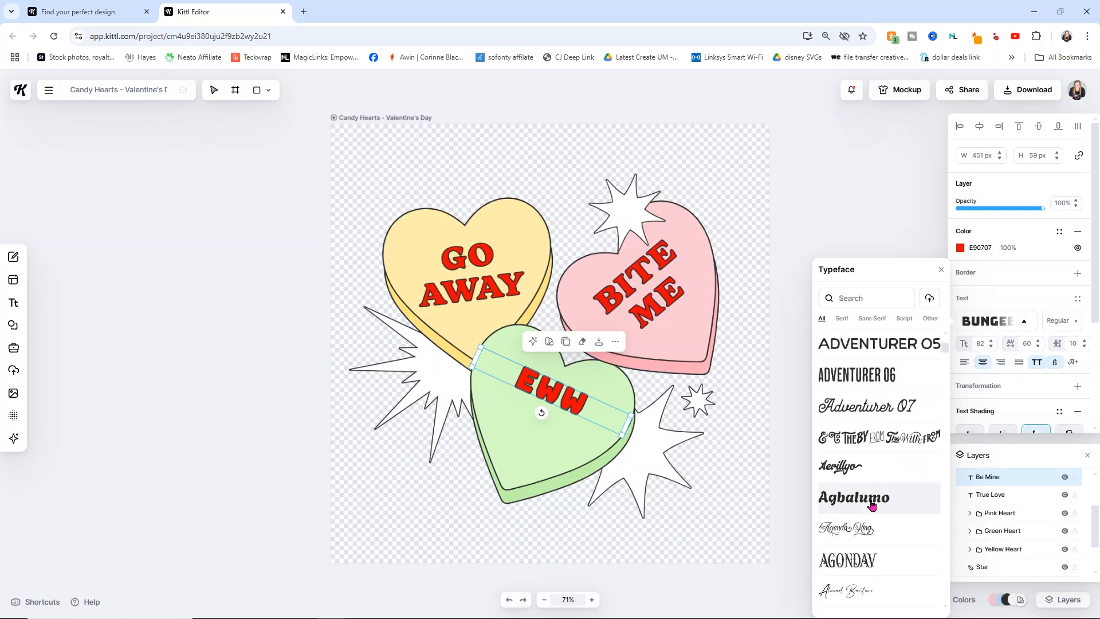
click(874, 382)
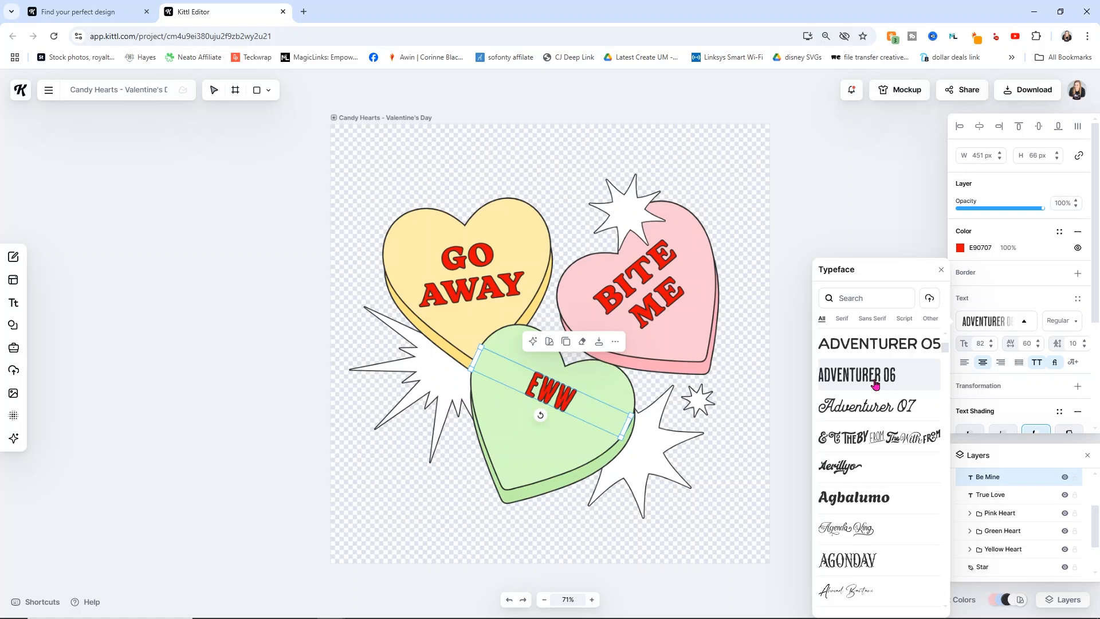
scroll(875, 401, down, 6)
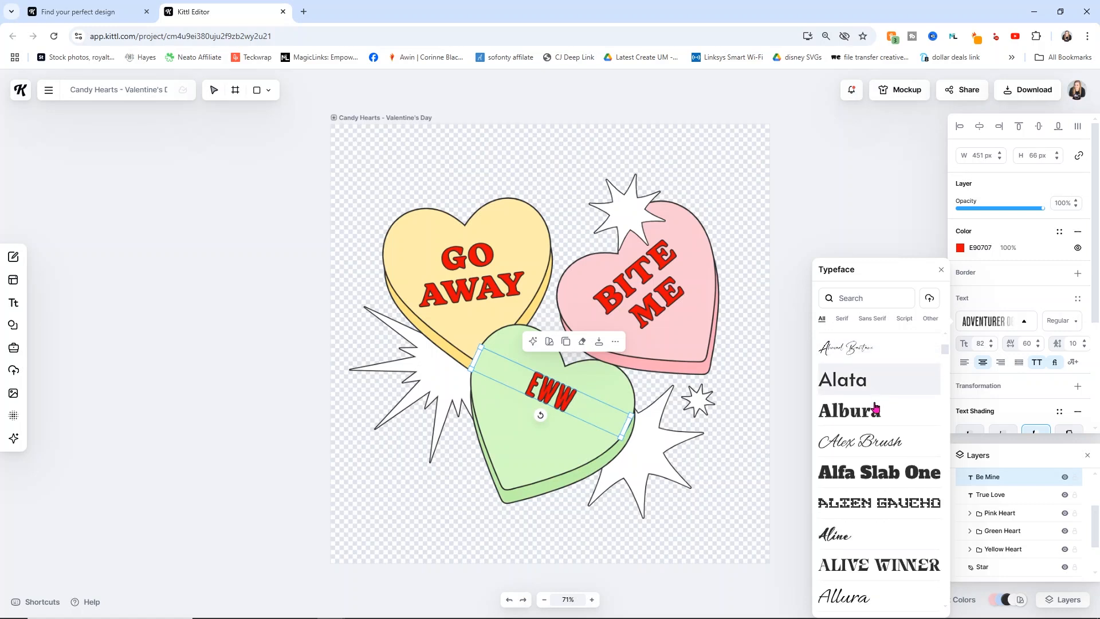
scroll(875, 422, down, 5)
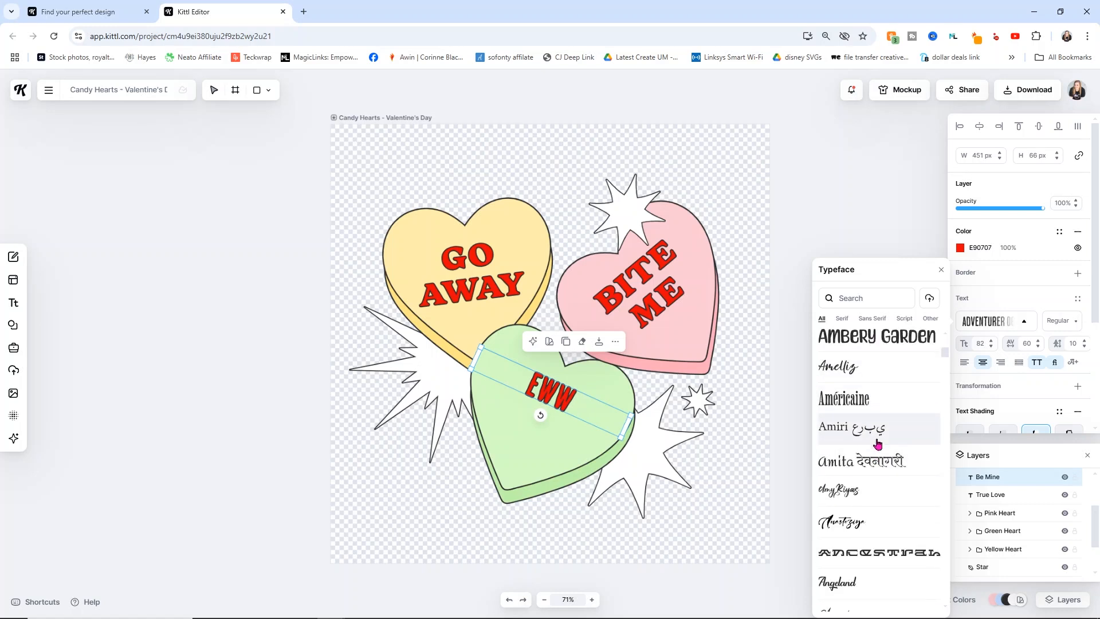
click(891, 351)
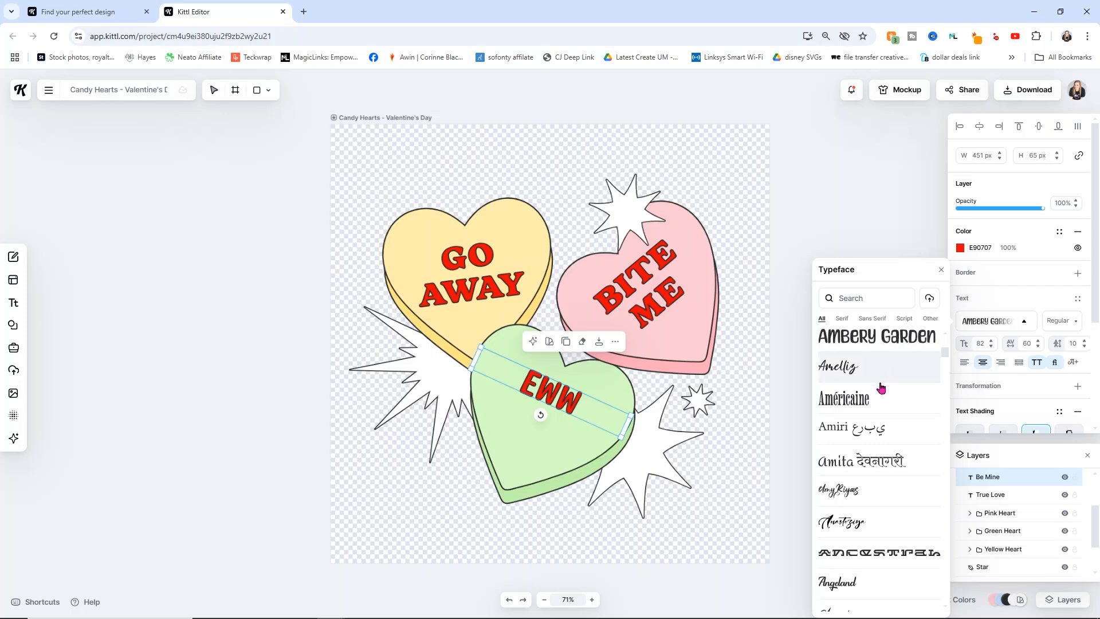
- Try further typefaces on the "EWW" text, including Asimovian and Baroness Kuffner
scroll(865, 434, down, 12)
click(875, 434)
scroll(879, 435, down, 4)
scroll(881, 435, down, 10)
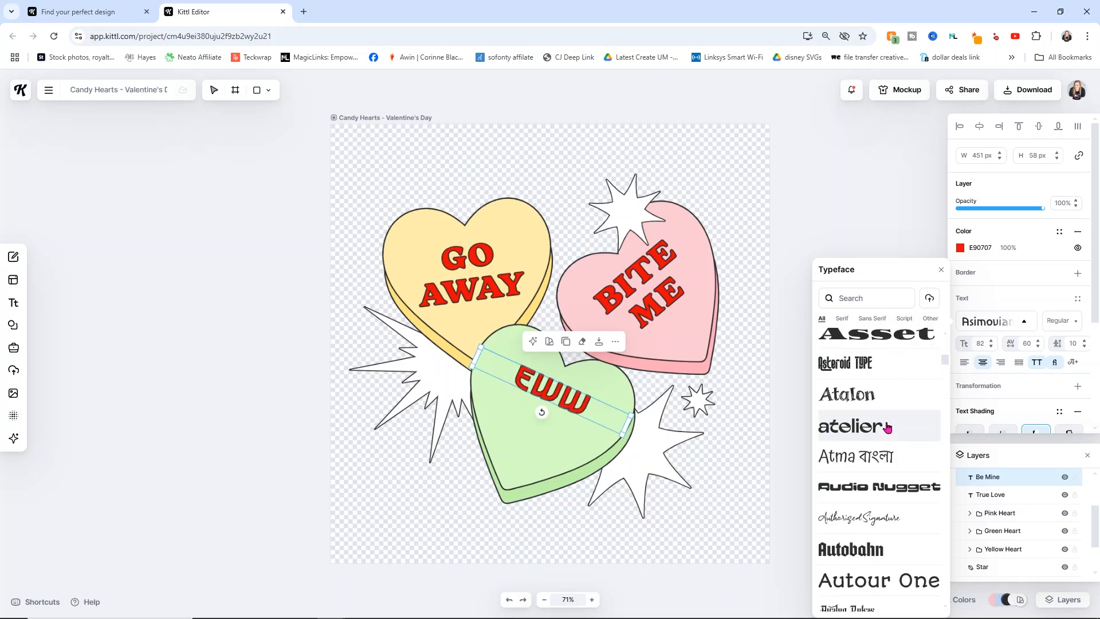
click(891, 490)
scroll(888, 492, down, 5)
click(886, 491)
scroll(887, 475, down, 3)
click(887, 443)
scroll(885, 469, down, 4)
click(878, 497)
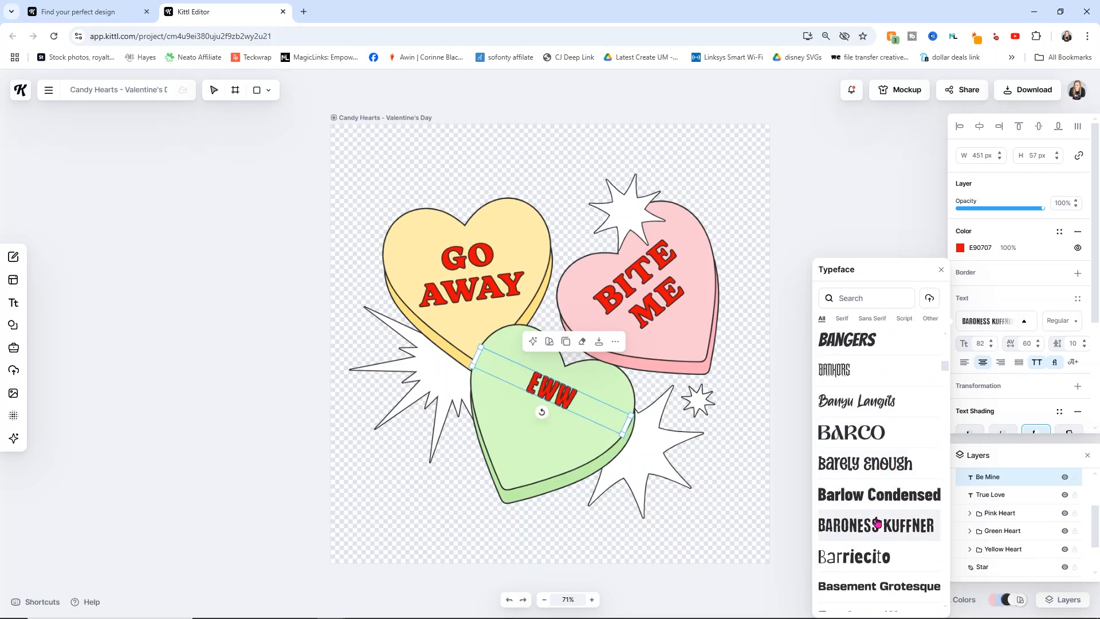
- Preview more typefaces from the letter B on the "EWW" text, ending with Bodoni
scroll(876, 525, down, 2)
click(862, 561)
scroll(872, 535, down, 3)
click(876, 452)
scroll(877, 476, down, 6)
click(864, 422)
scroll(864, 455, down, 3)
click(870, 429)
scroll(873, 459, down, 5)
scroll(878, 485, down, 8)
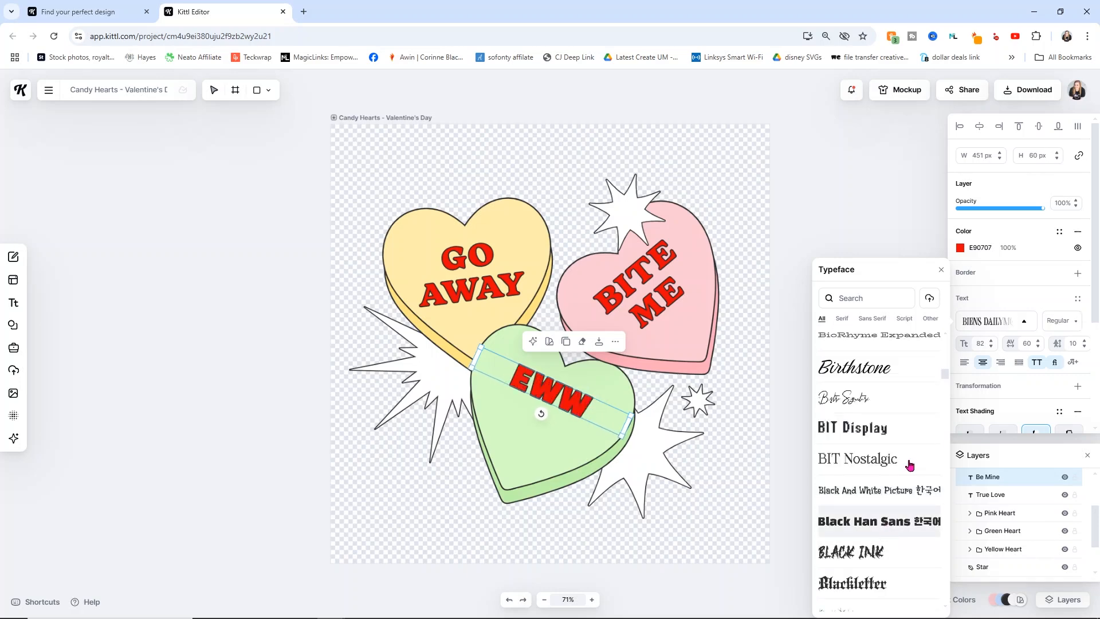
click(865, 495)
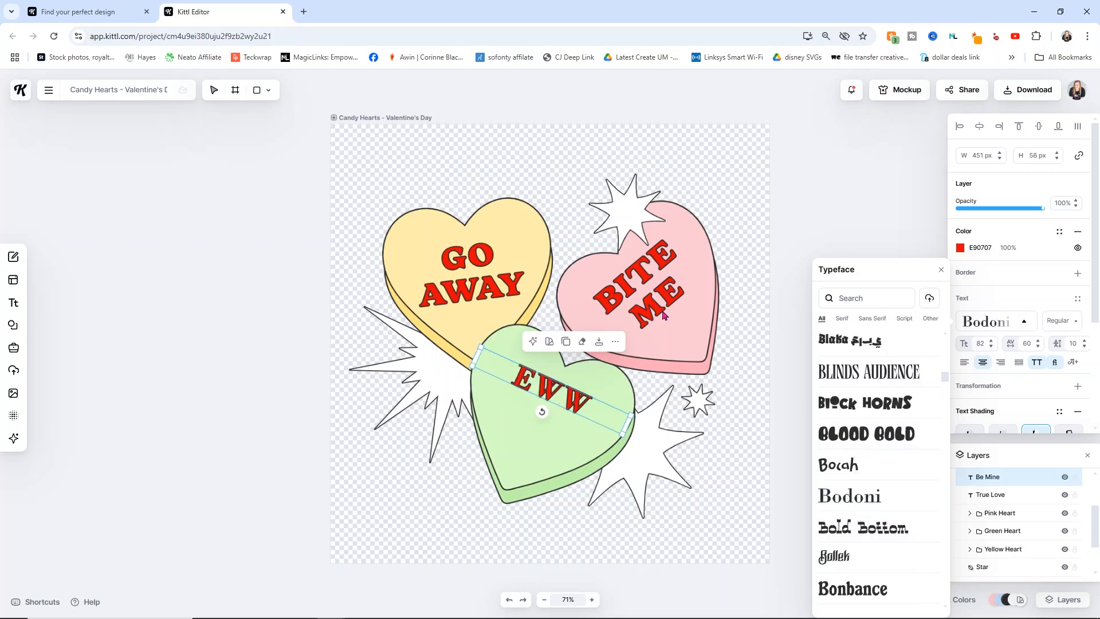
- Search the typefaces for "HT" and apply HT Modern Hand Sans to the "EWW" text
click(653, 303)
click(550, 389)
click(1023, 321)
click(866, 298)
text(HT)
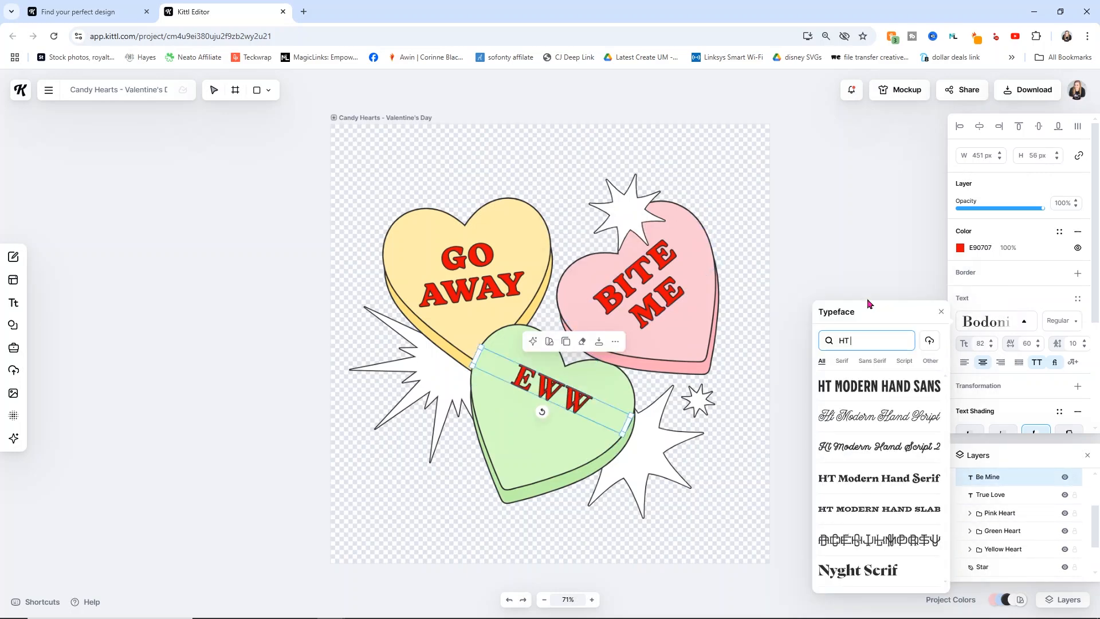
click(855, 386)
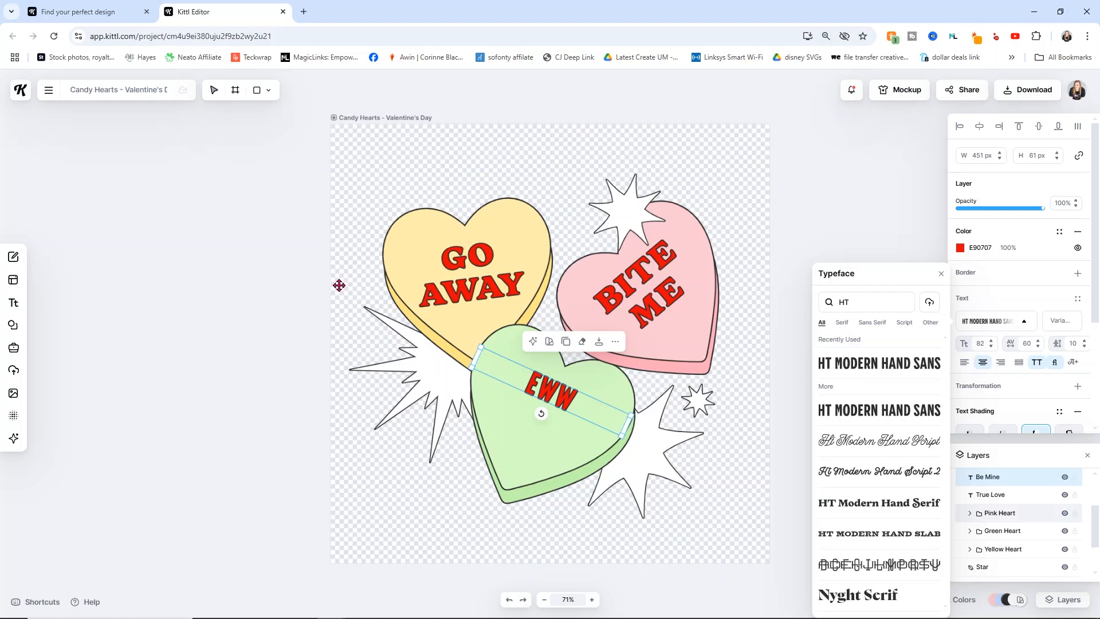
- Narrow the "EWW" text box around the word and enlarge the text to about 335 by 113 px on the green heart
click(255, 301)
click(553, 395)
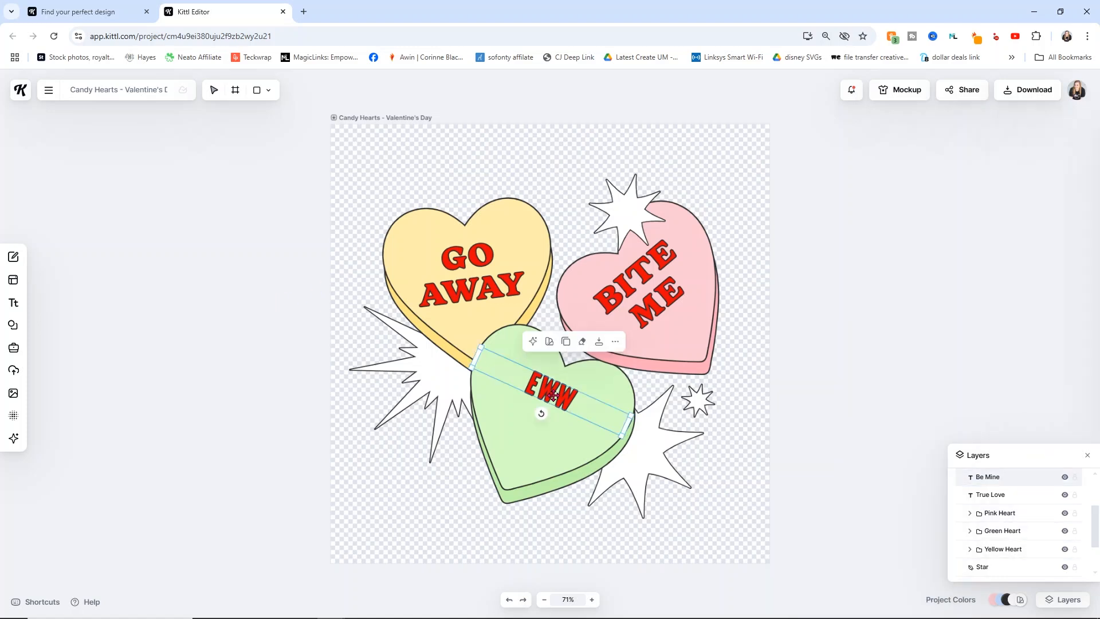
drag(606, 420, 539, 384)
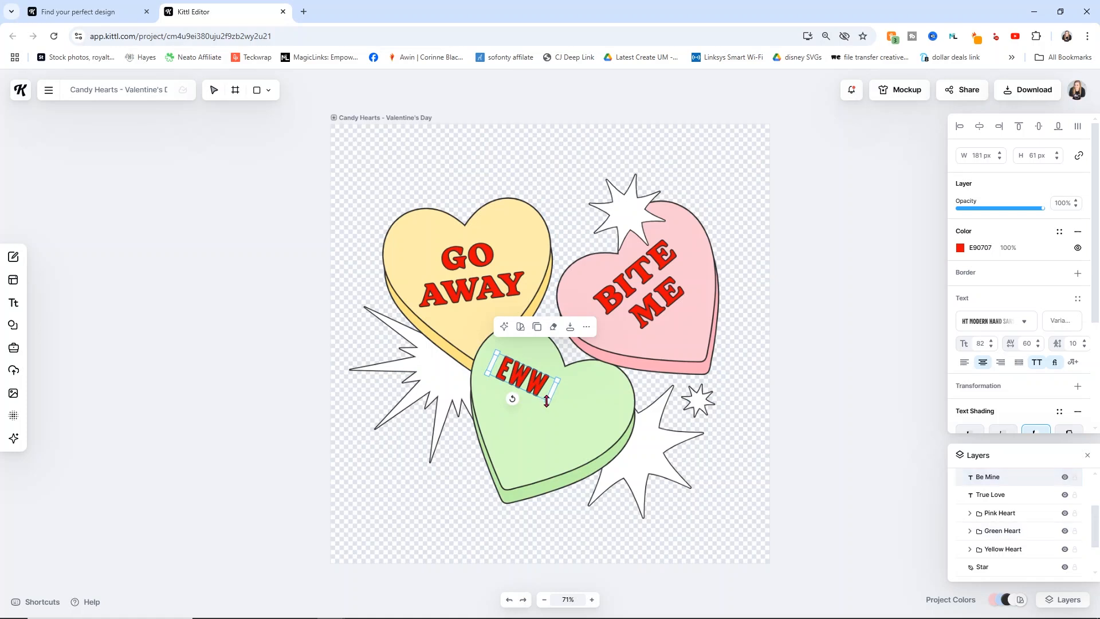
drag(548, 397, 589, 442)
click(252, 331)
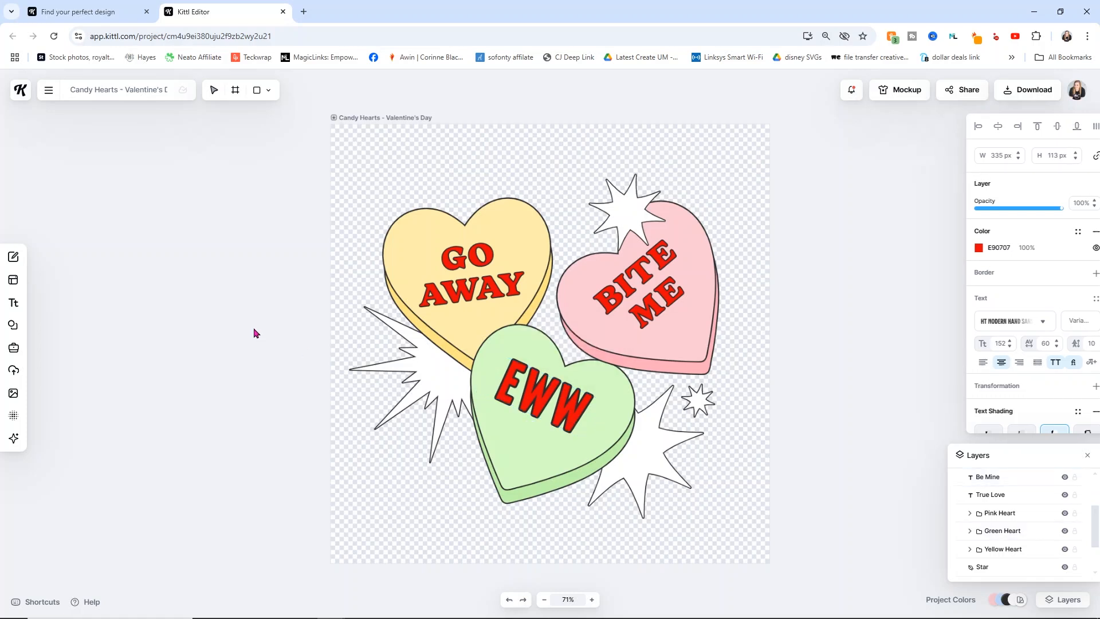
- Search the typefaces for "Ht mode", try HT Modern Hand Slab on the "EWW" text and settle on HT Modern Hand Serif
click(546, 390)
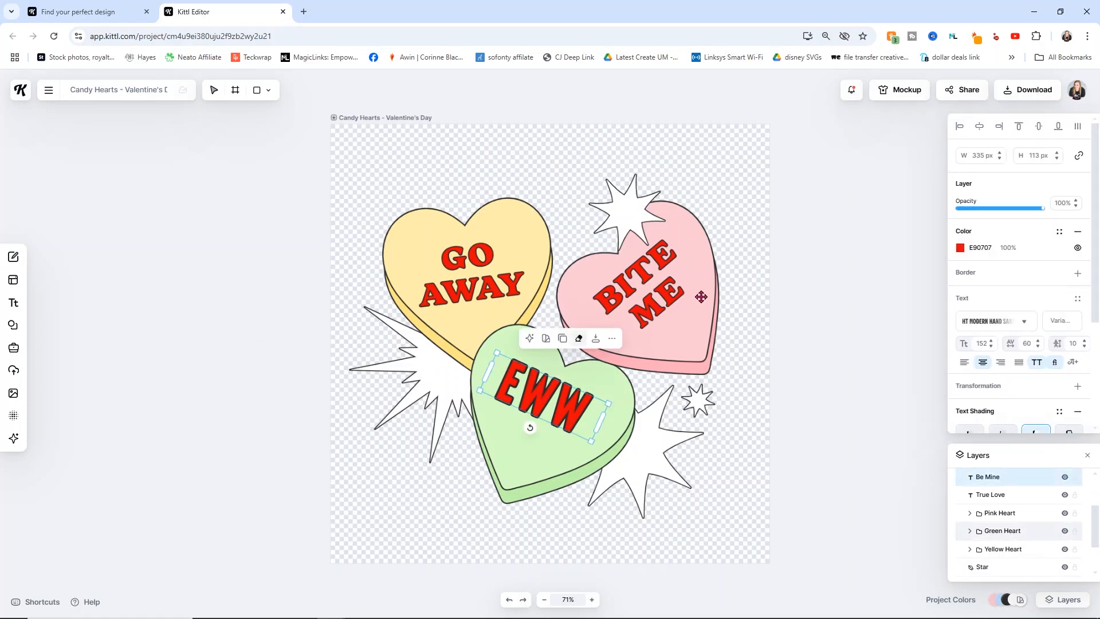
click(651, 277)
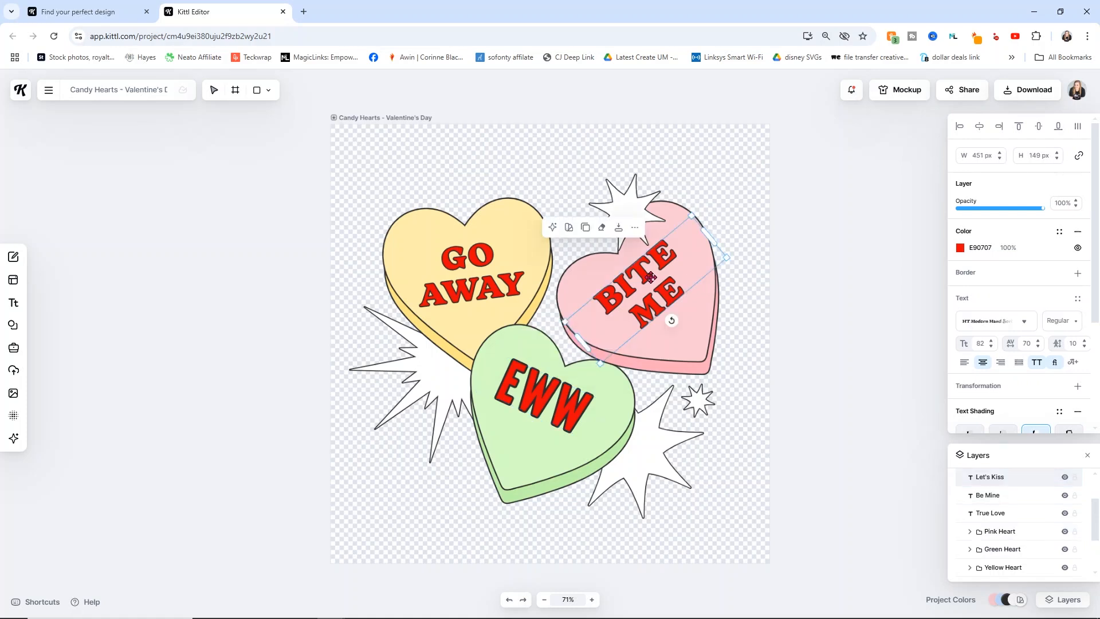
click(603, 386)
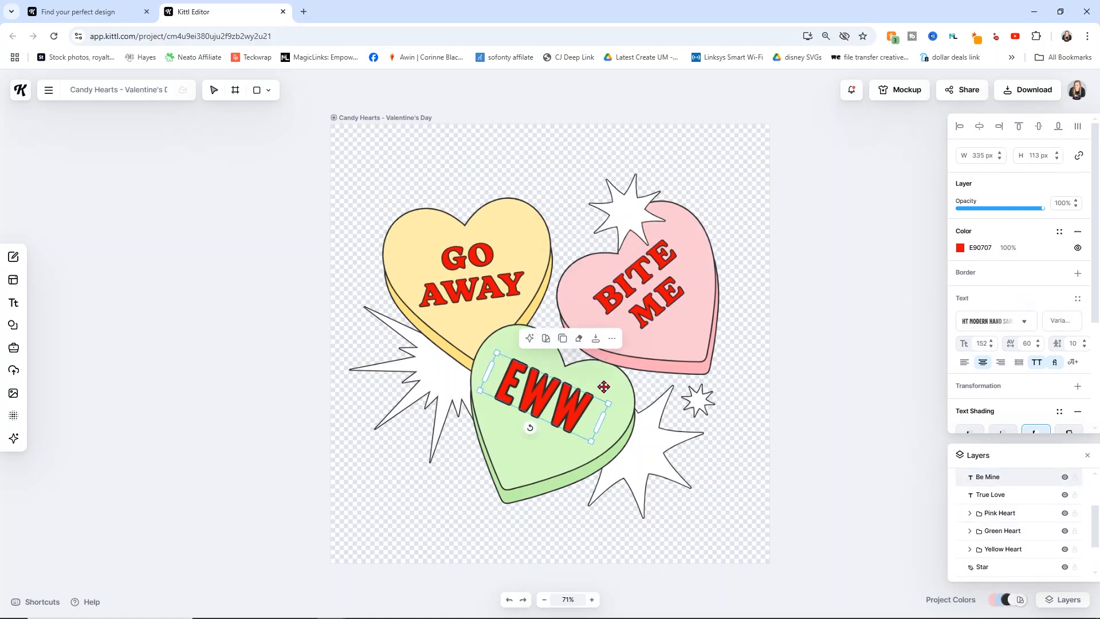
click(1024, 321)
click(890, 293)
text(Ht mode)
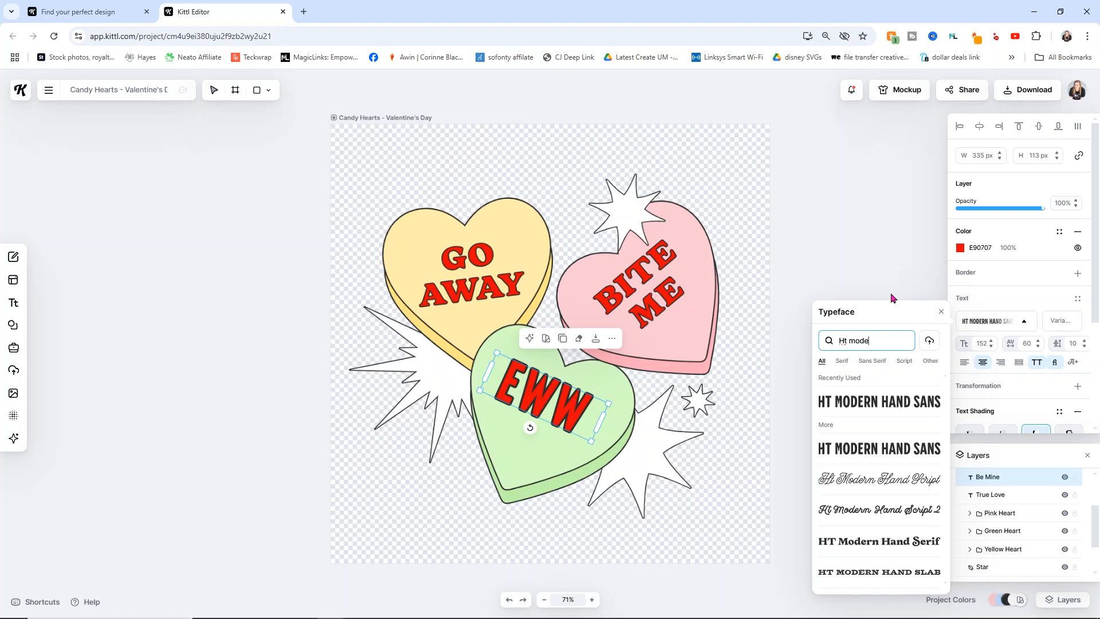
click(884, 542)
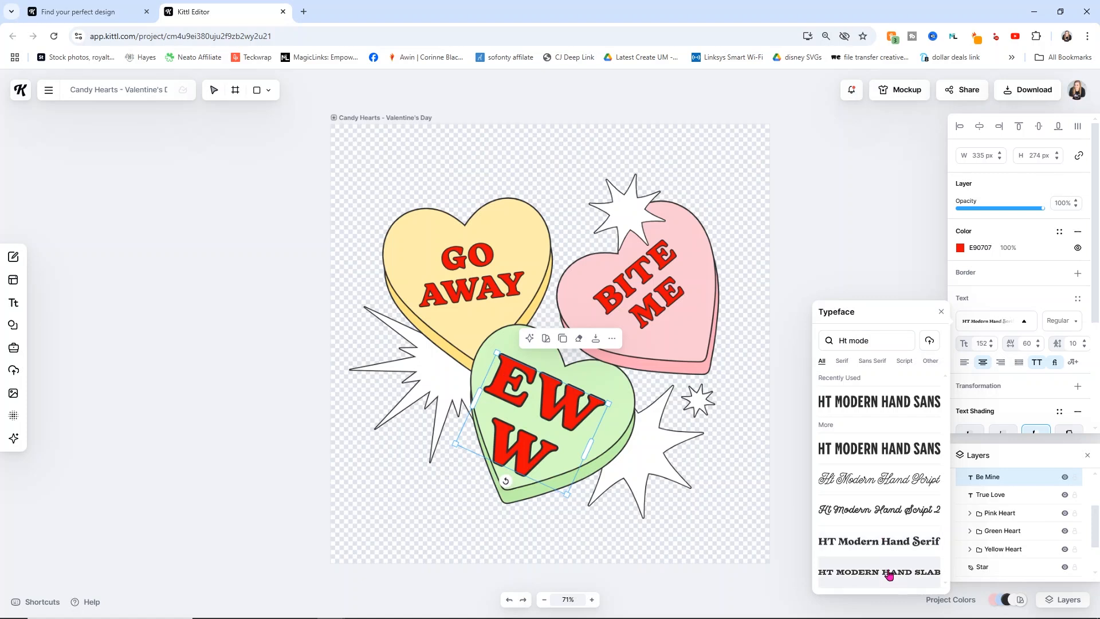
click(888, 570)
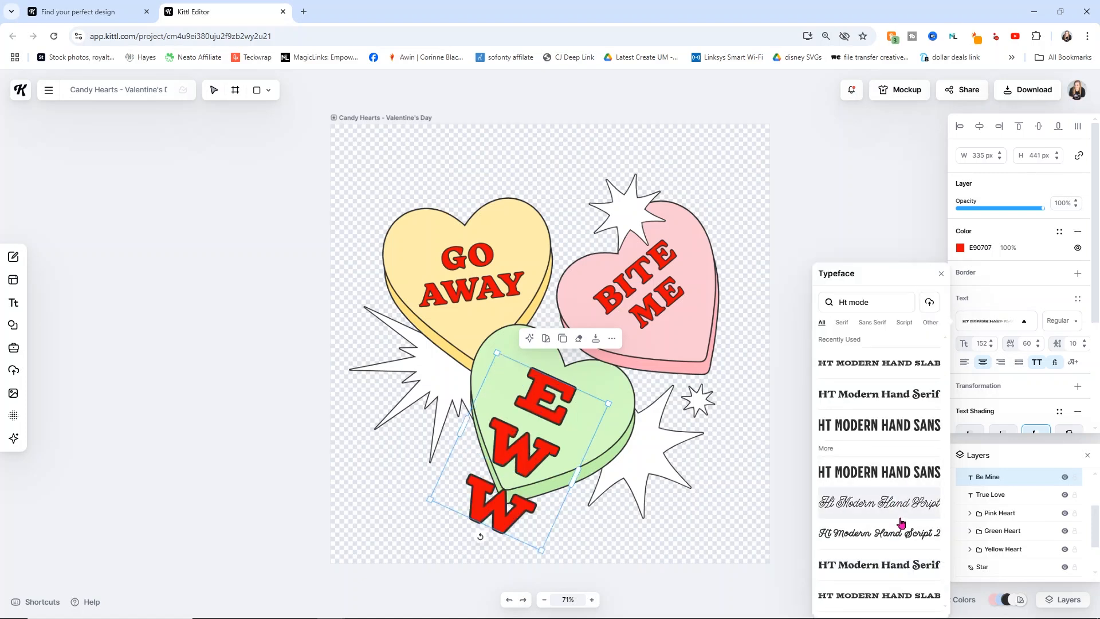
click(894, 560)
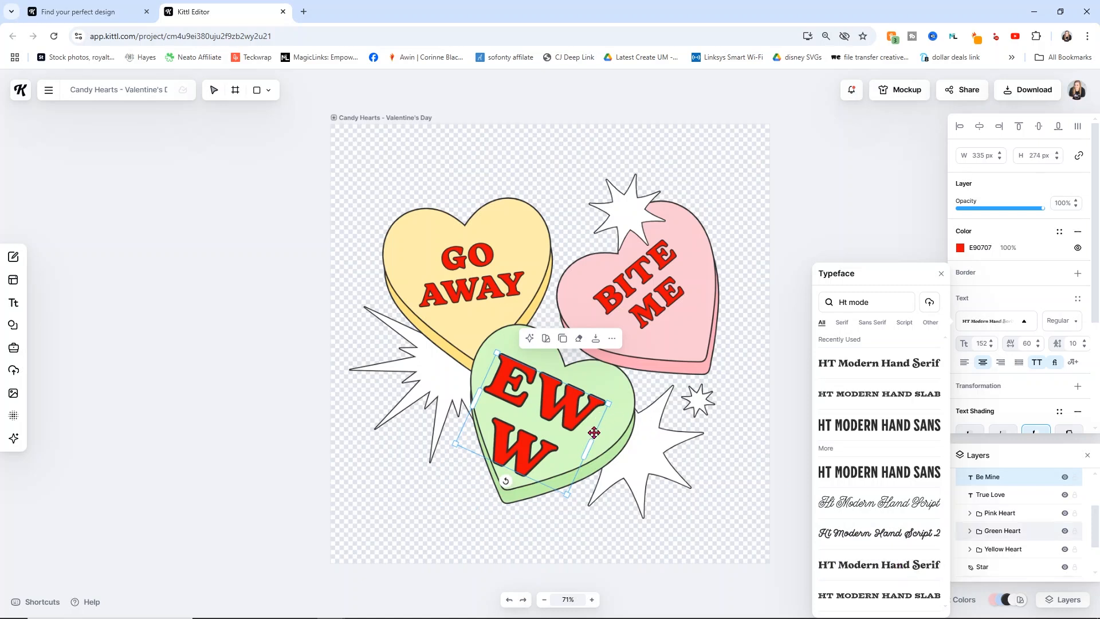
- Widen the "EWW" text box to about 561 px so the word fits one line, undoing the green heart's shift and the text's shrinking
drag(588, 447, 561, 399)
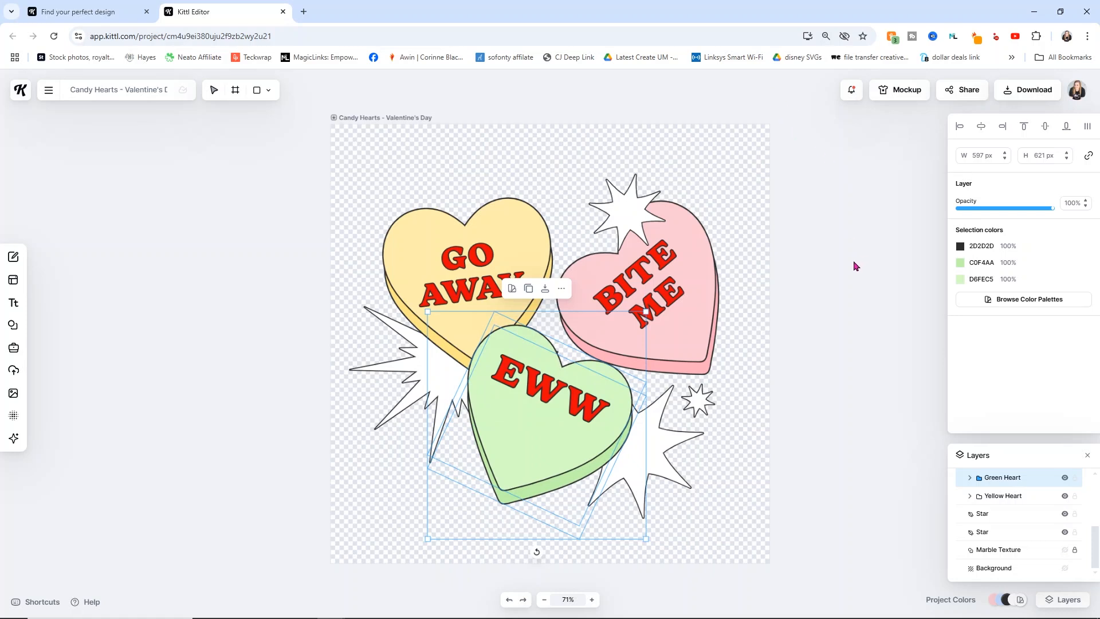
click(508, 600)
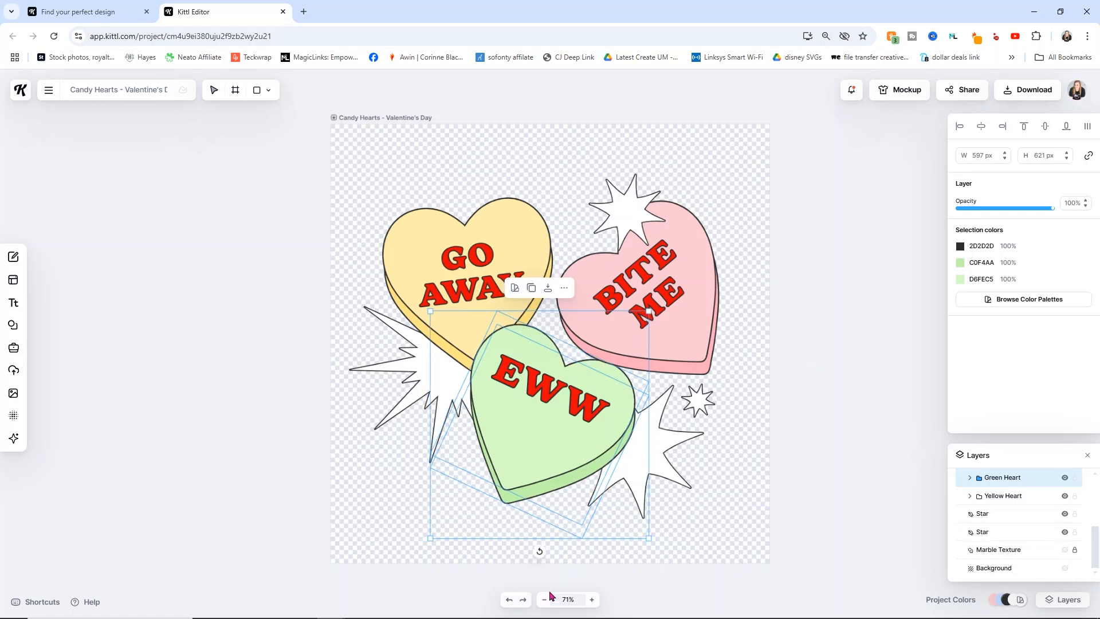
click(509, 600)
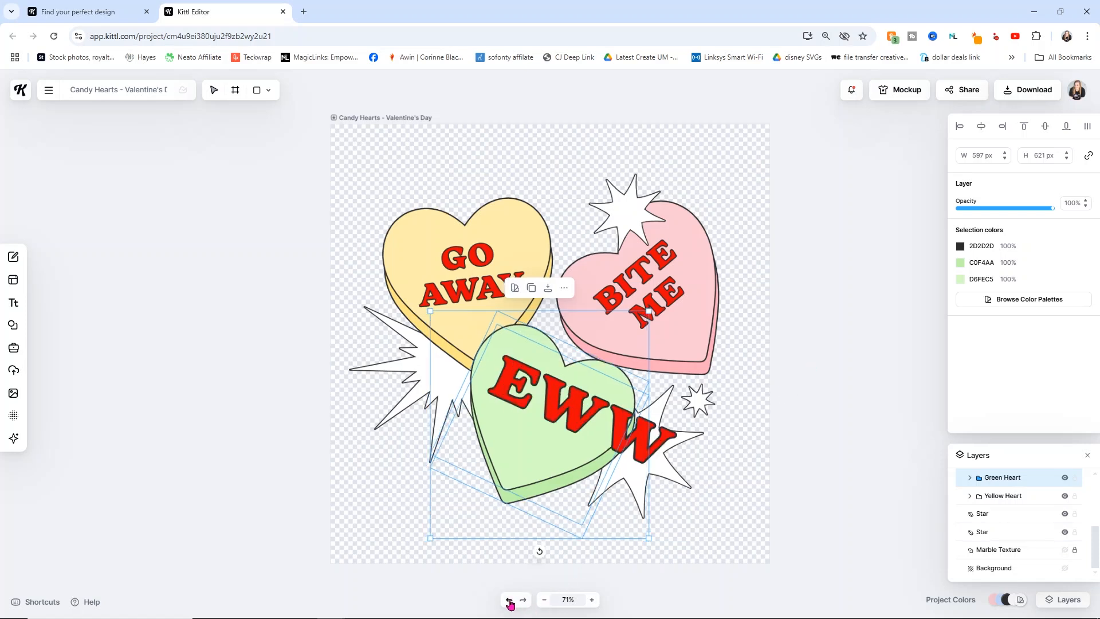
- Scale the "EWW" text down to fit inside the green heart and centre it on the heart
click(788, 409)
click(654, 434)
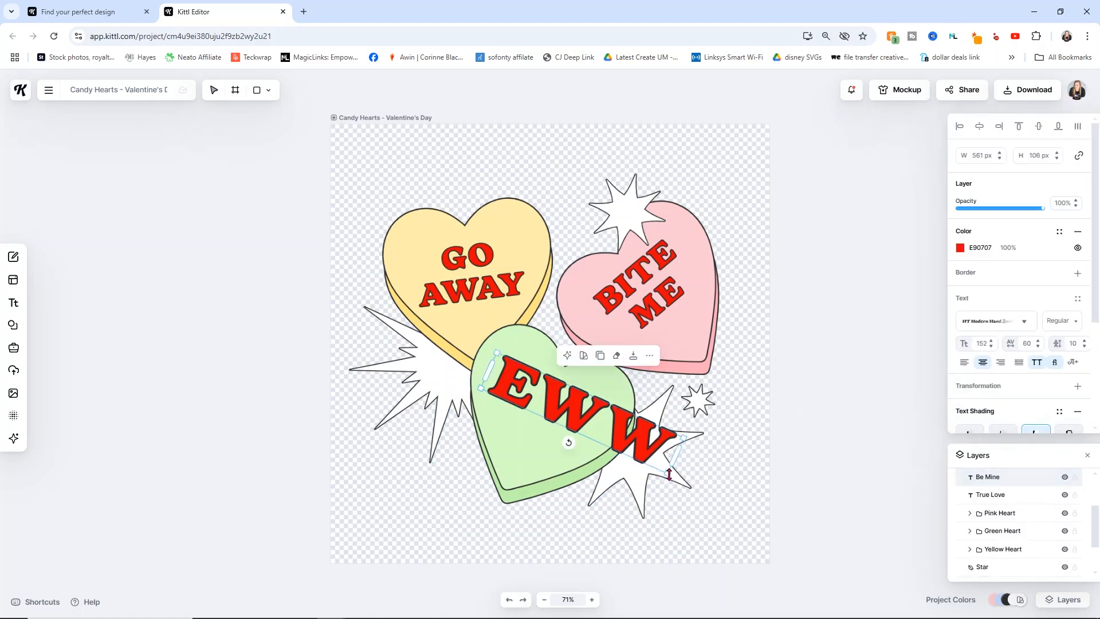
drag(668, 473, 613, 428)
click(834, 339)
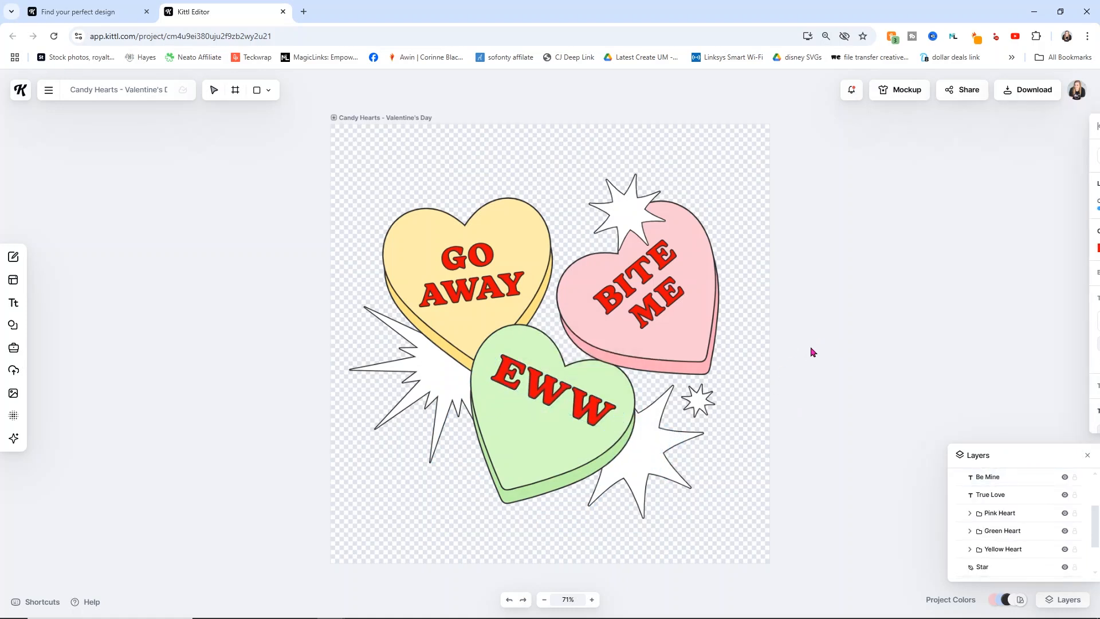
click(573, 390)
drag(573, 390, 558, 403)
click(877, 266)
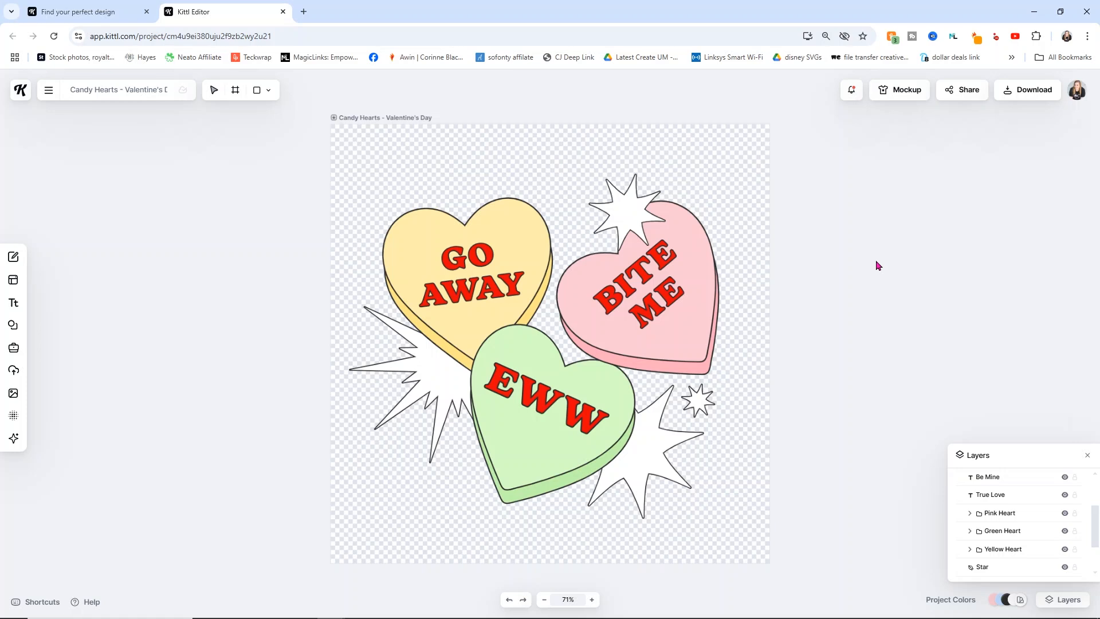
- Change the fill of the star above the pink heart to pale cream FFF8E3
click(625, 203)
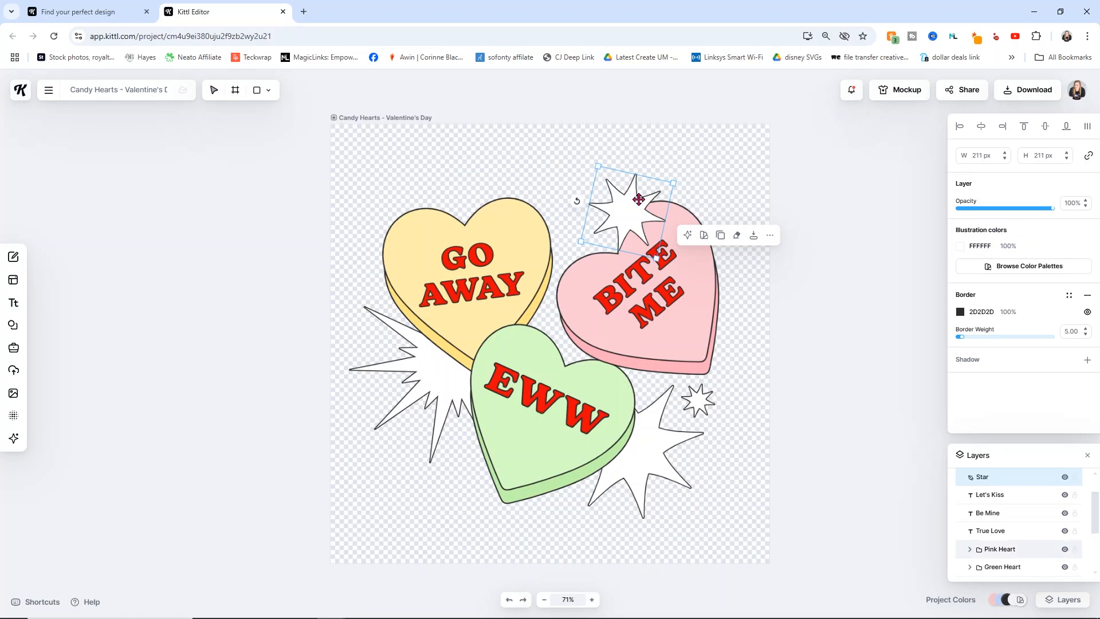
click(961, 248)
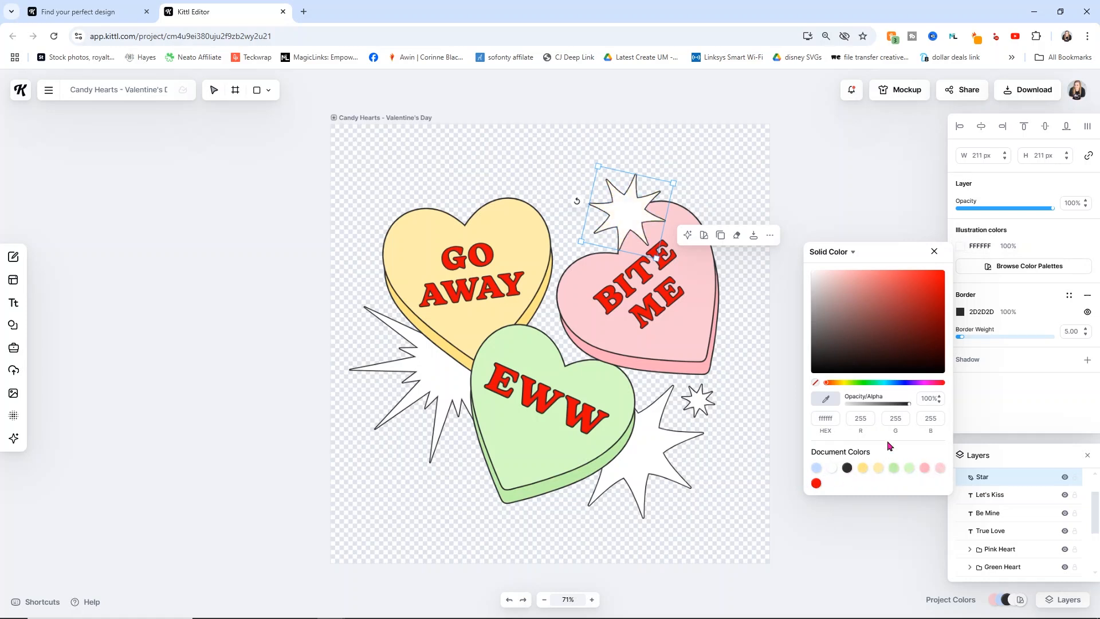
drag(850, 387, 829, 388)
mouse_move(823, 288)
mouse_down()
mouse_move(813, 314)
mouse_move(804, 275)
mouse_move(810, 389)
mouse_move(822, 271)
mouse_up()
mouse_move(830, 383)
mouse_down()
mouse_move(852, 388)
mouse_move(840, 384)
mouse_up()
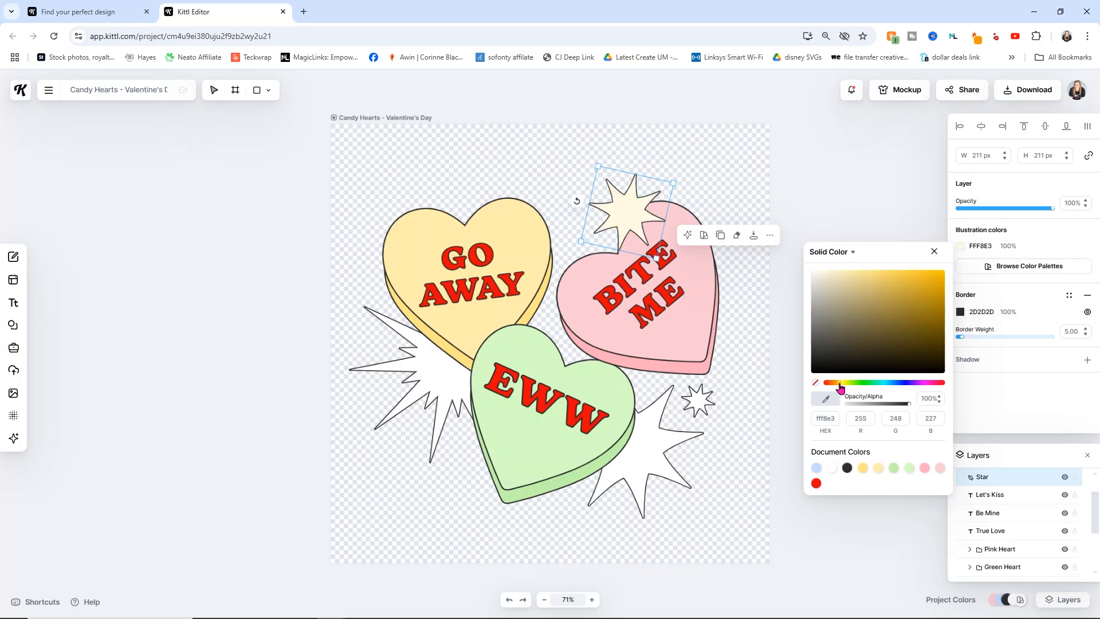
- Try a teal 42A5AA fill on the star above the pink heart and settle on light blue C4DCFF
click(844, 280)
drag(873, 280, 836, 290)
mouse_move(880, 388)
mouse_down()
mouse_move(914, 388)
mouse_move(885, 388)
mouse_up()
drag(825, 287, 896, 308)
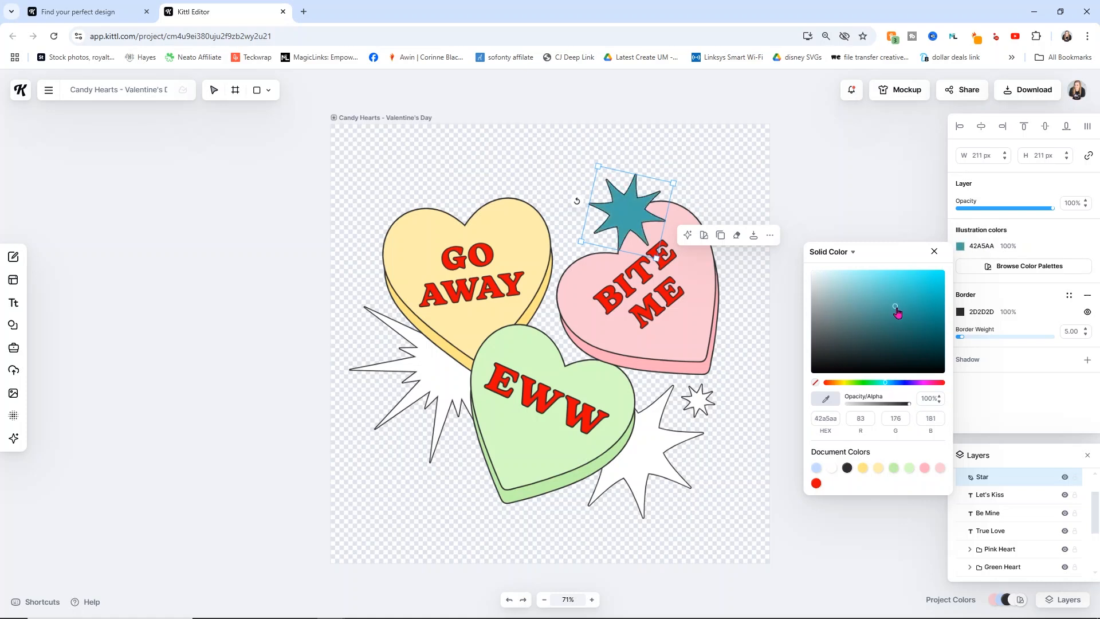
click(816, 468)
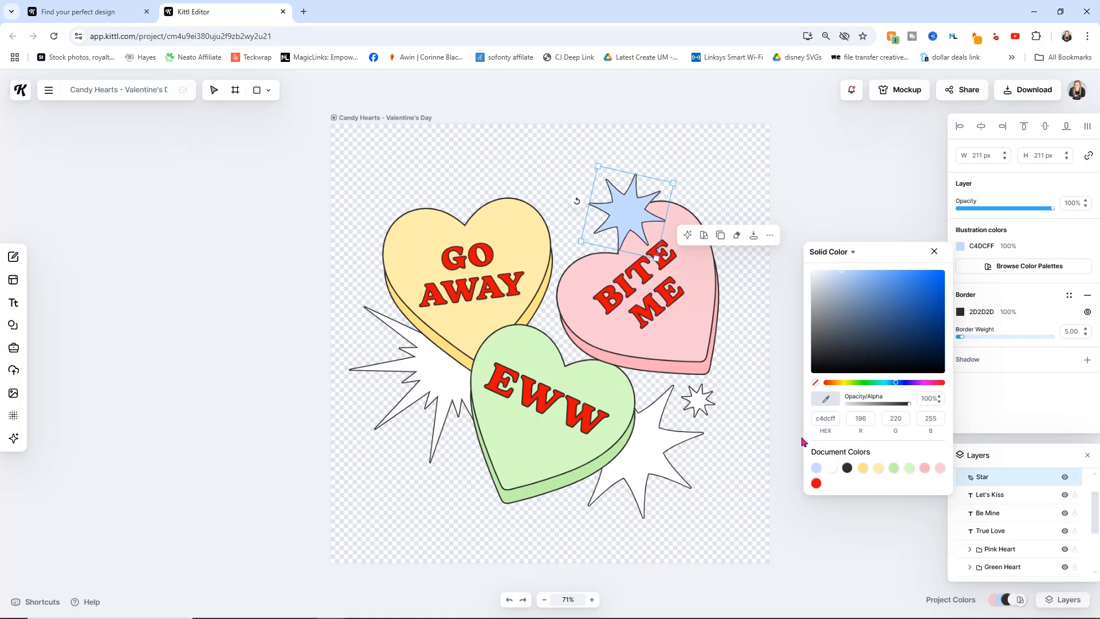
- Recolour the three remaining white stars together with the light blue document colour C4DCFF
click(699, 400)
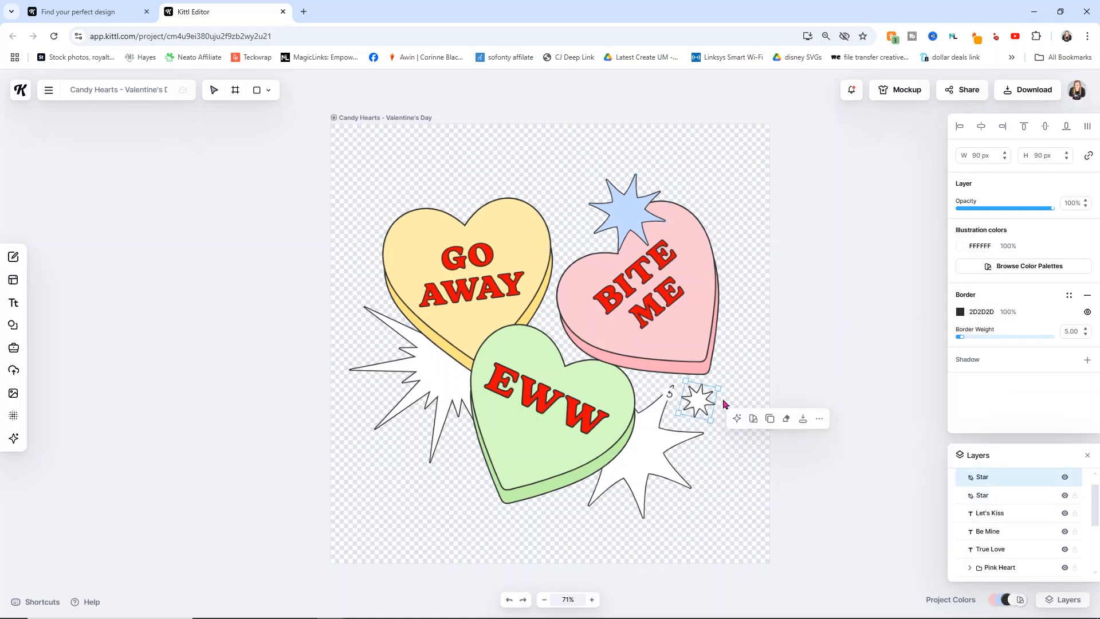
shift+click(670, 463)
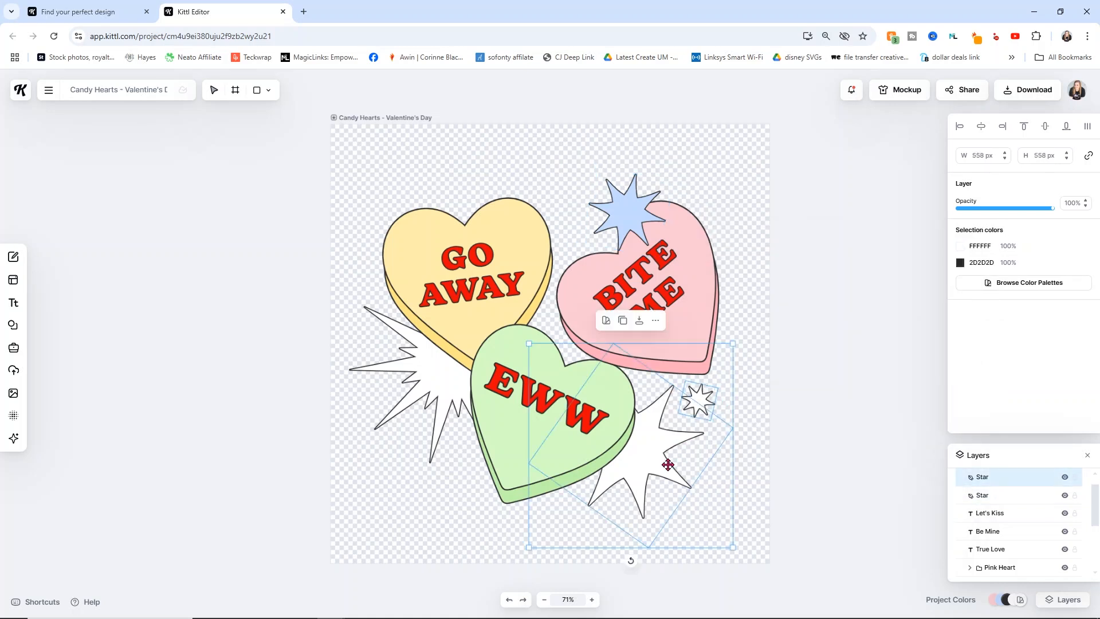
shift+click(429, 397)
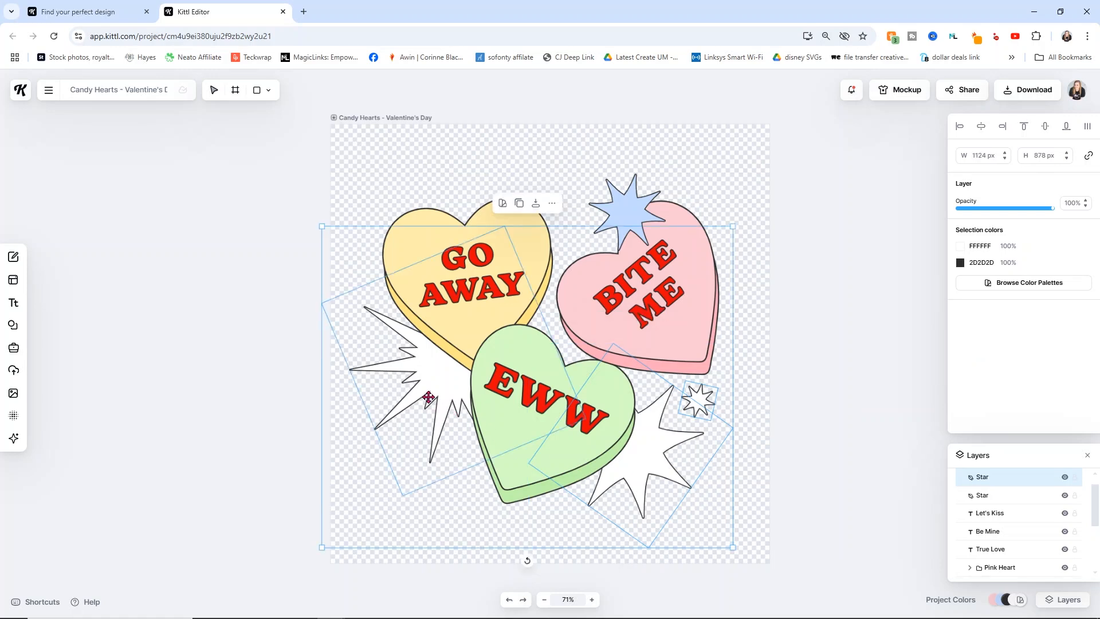
click(960, 250)
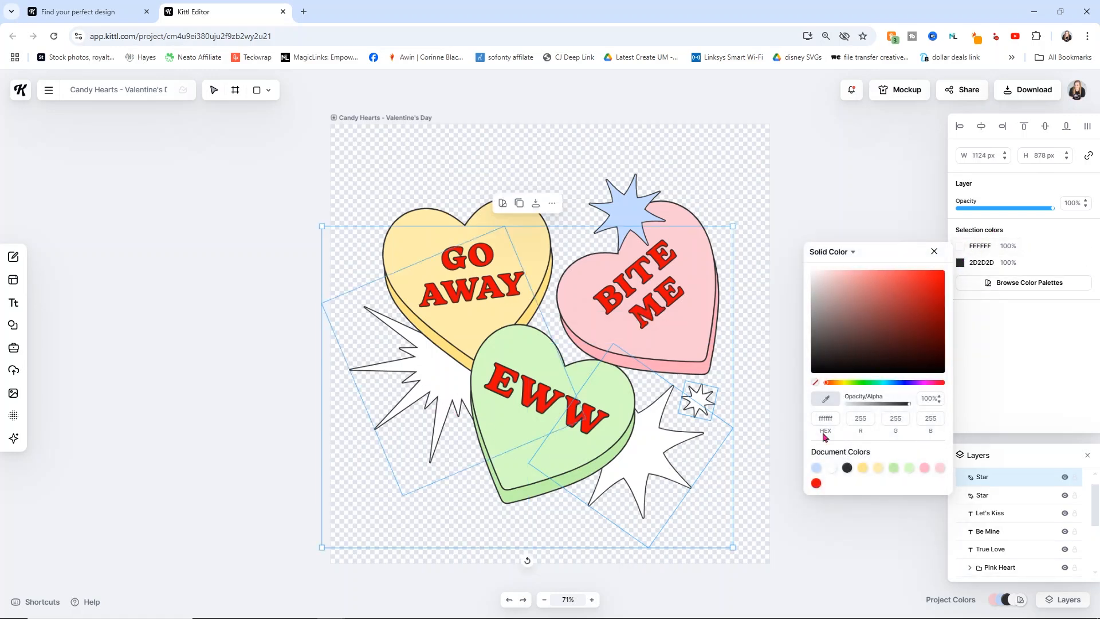
click(814, 468)
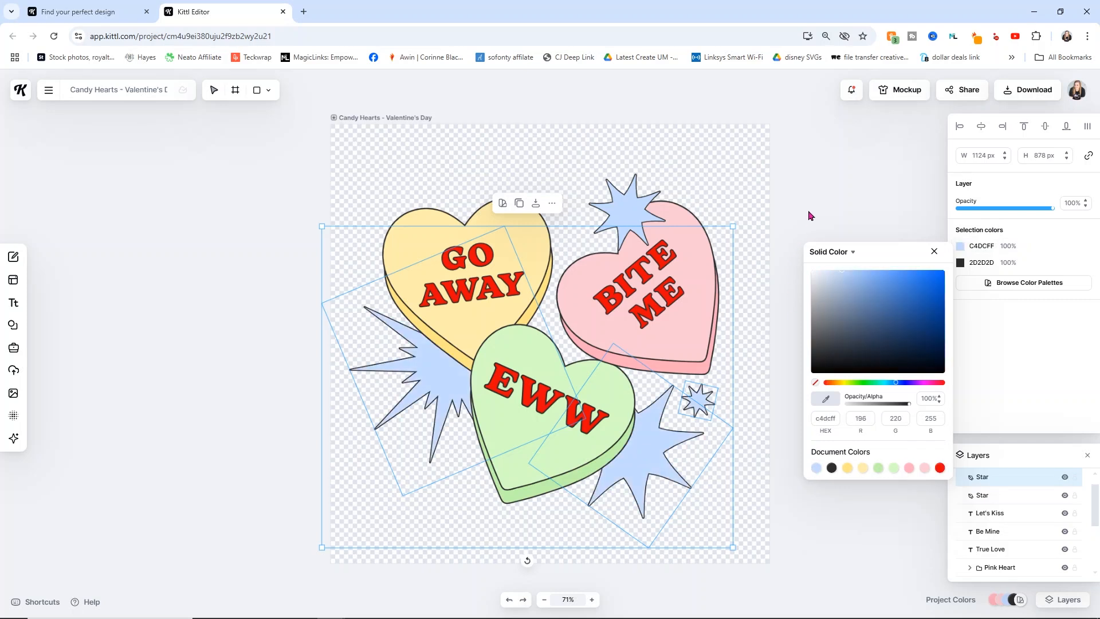
click(823, 199)
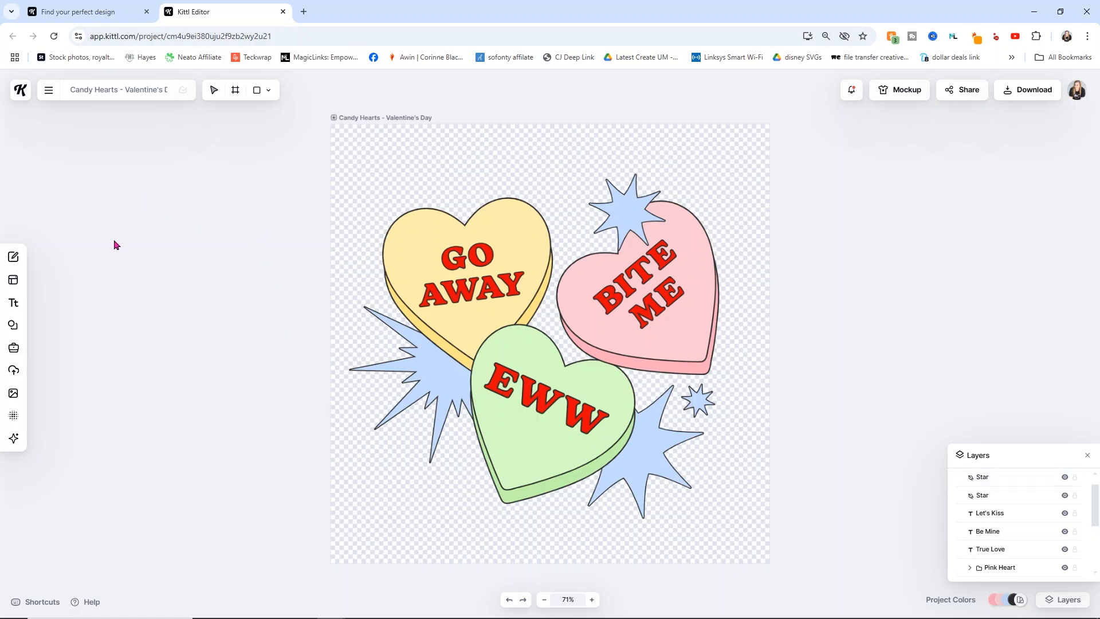
- Search the elements for "valentine" and place the black handwritten "love" graphic at the top of the artboard between the yellow and pink hearts
click(12, 325)
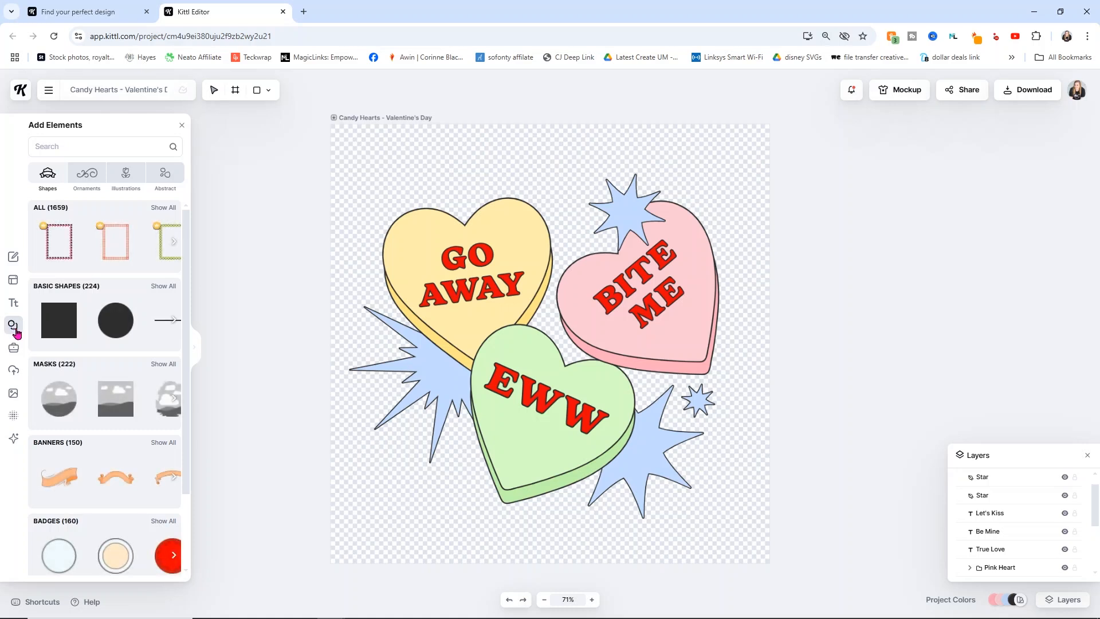
click(82, 143)
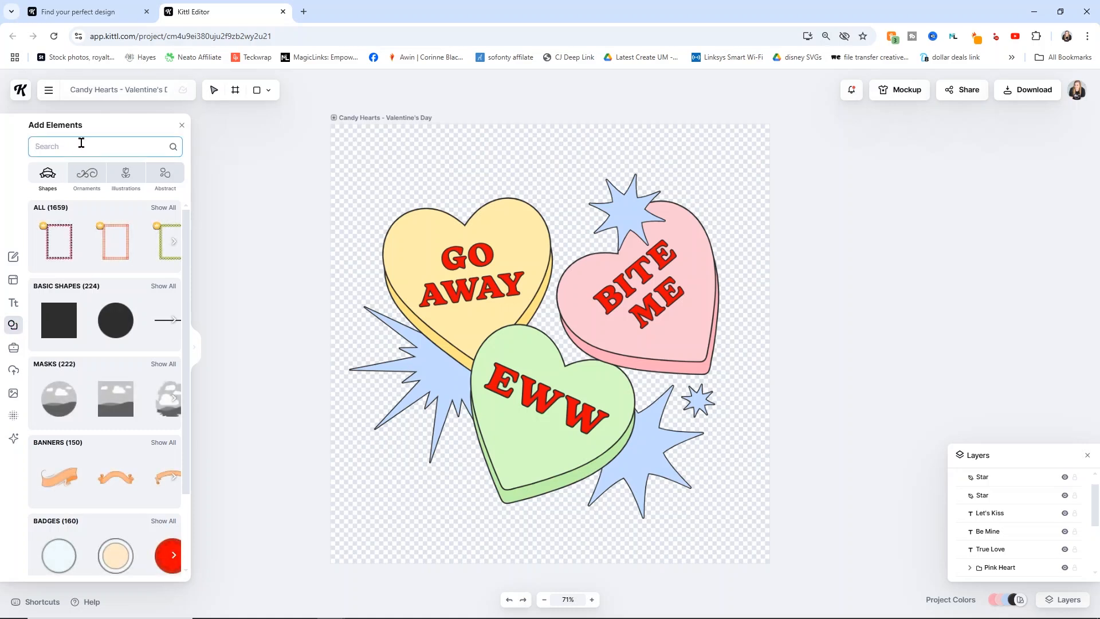
text(valen)
key(Return)
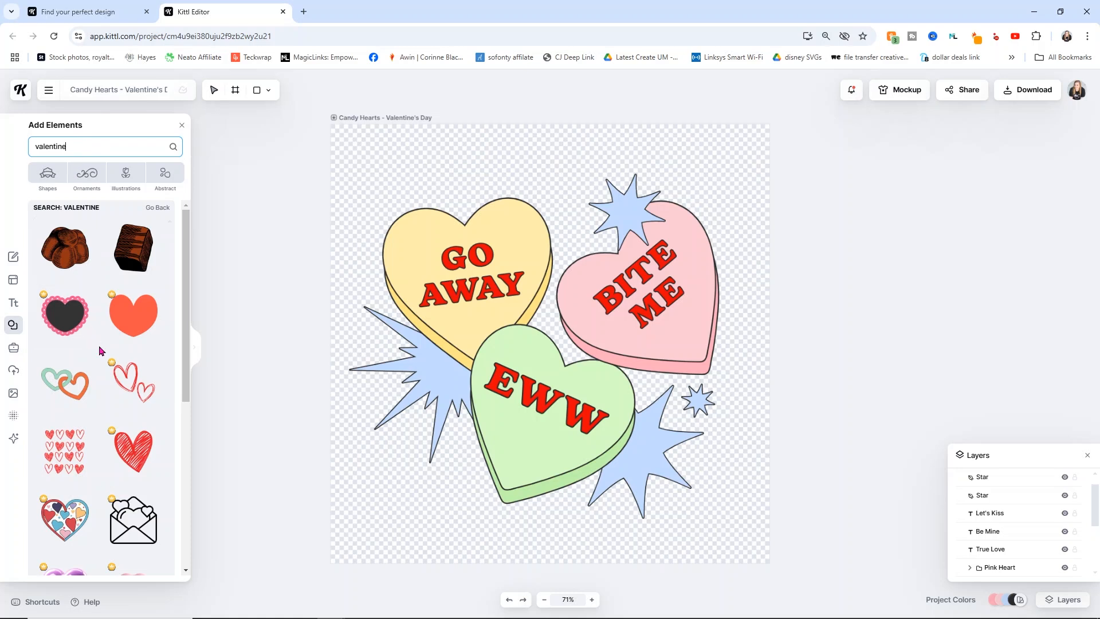
scroll(99, 350, down, 5)
scroll(99, 347, down, 3)
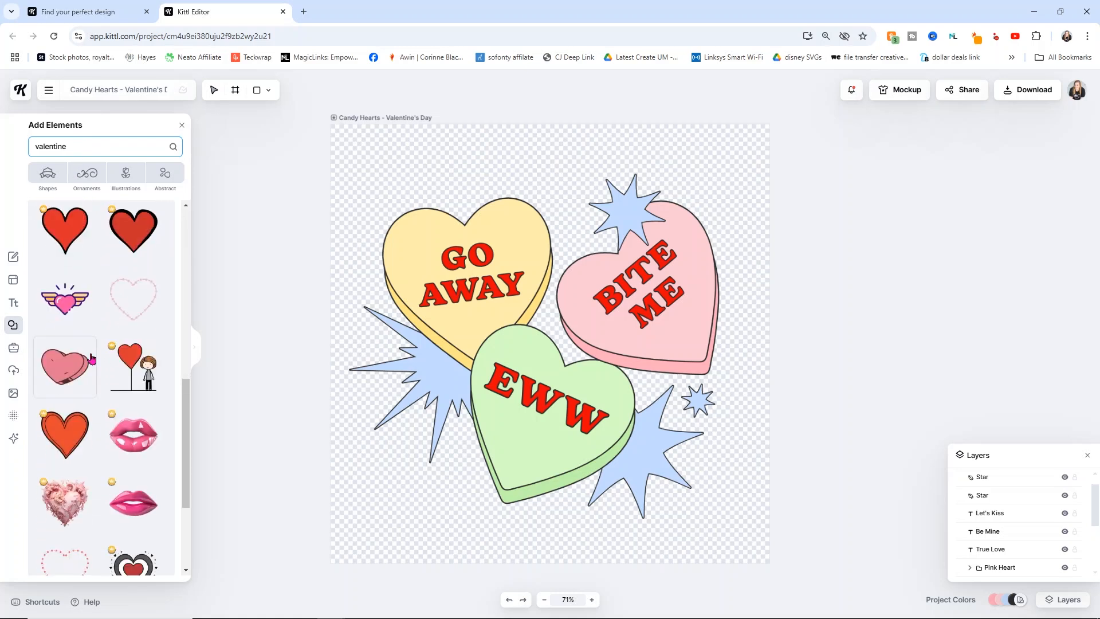
scroll(110, 359, down, 2)
scroll(110, 360, down, 3)
scroll(96, 389, down, 3)
scroll(96, 390, down, 5)
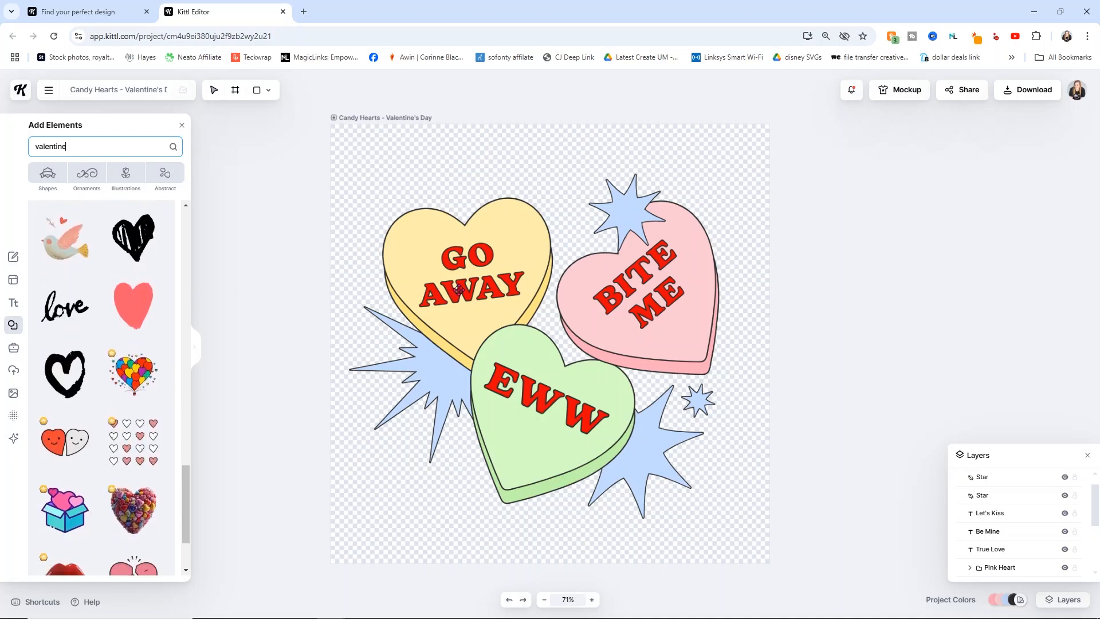
drag(578, 395, 566, 228)
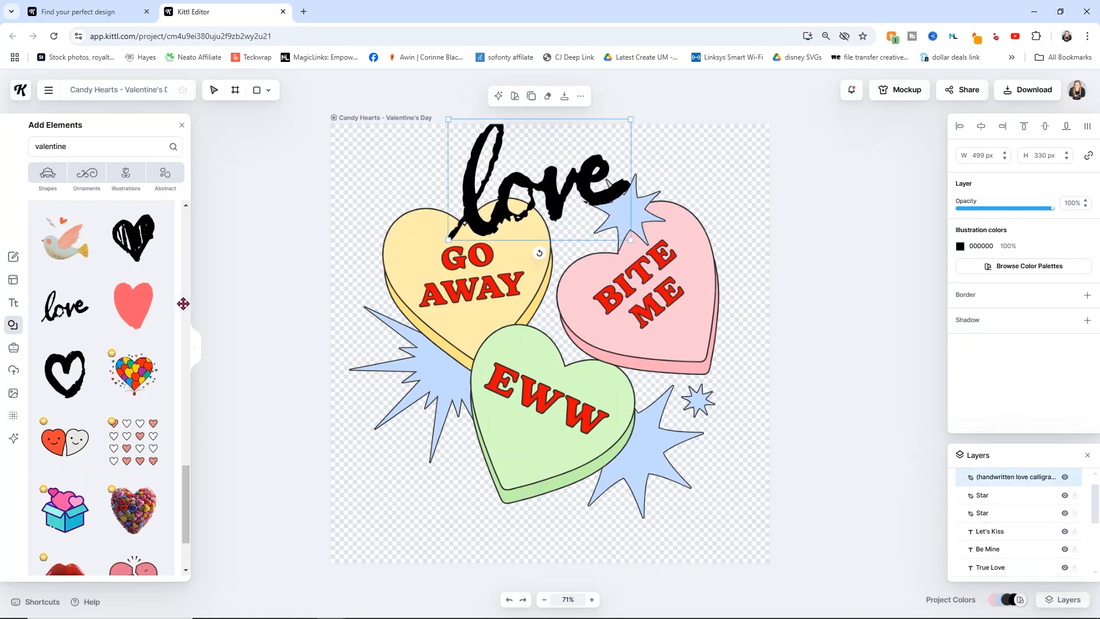
- Browse the elements for "stinks" and delete the handwritten "love" graphic from the artboard
drag(68, 146, 15, 141)
text(srt)
key(BackSpace)
key(BackSpace)
text(tin)
text(s)
key(Return)
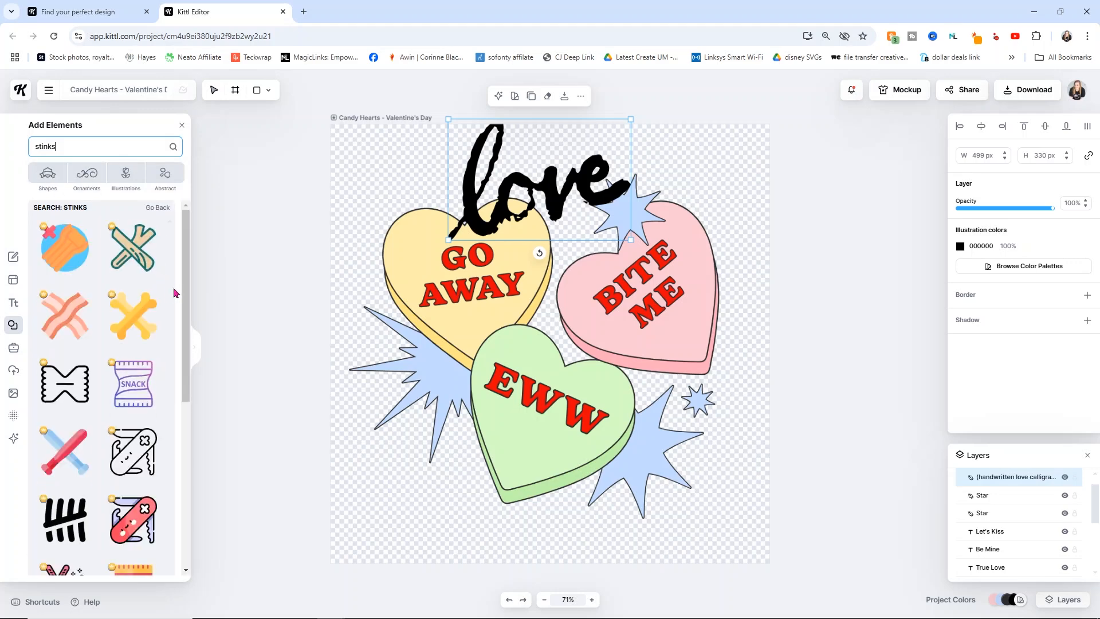
scroll(121, 307, down, 10)
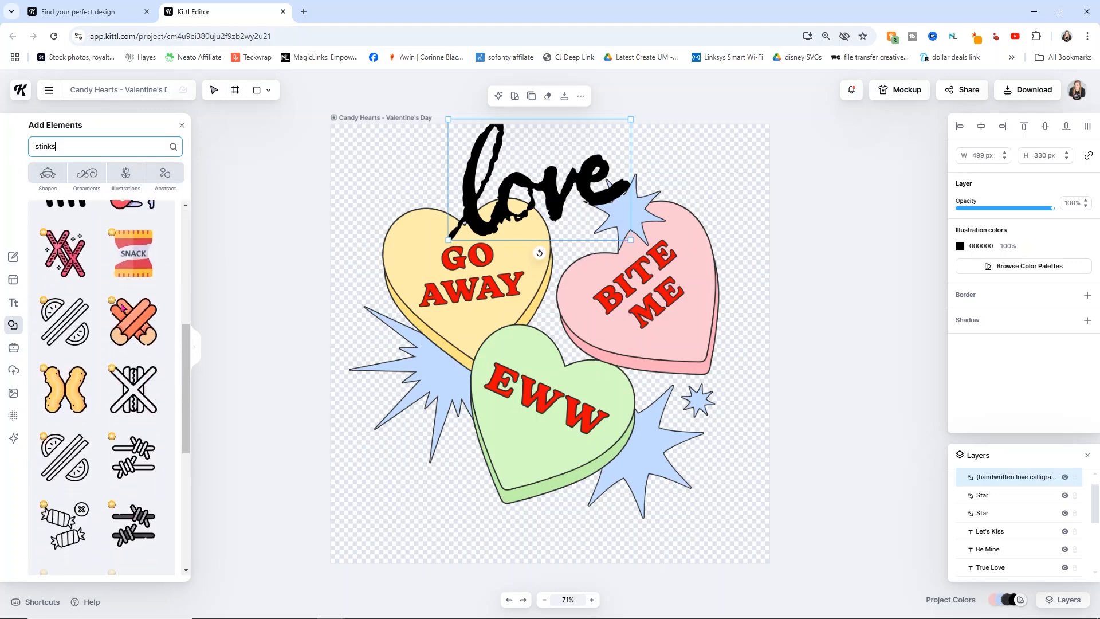
scroll(122, 308, down, 8)
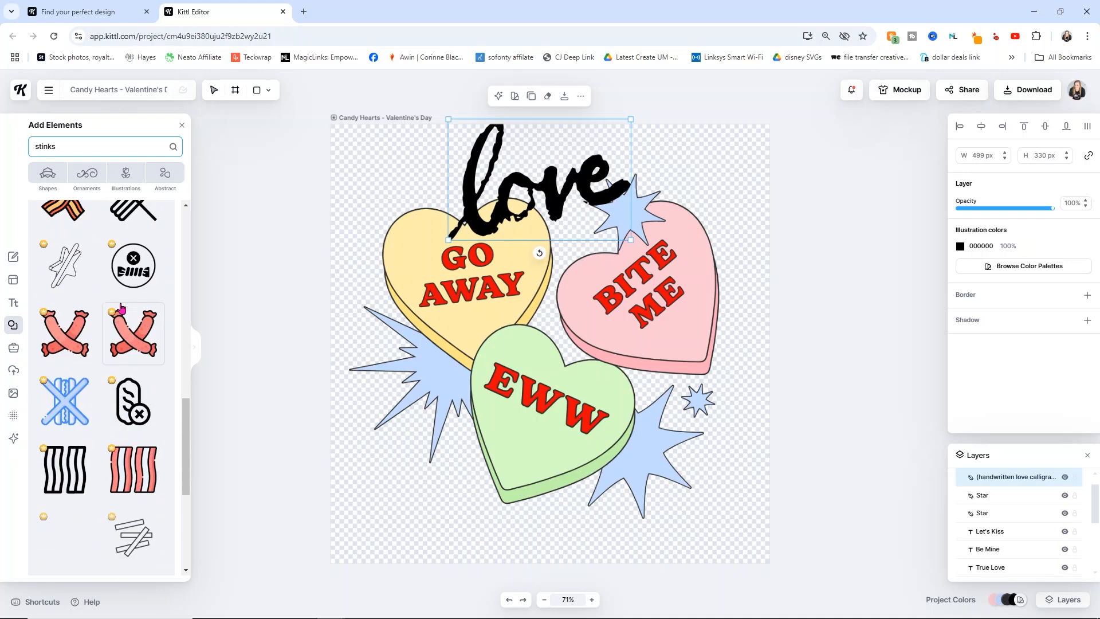
scroll(121, 308, down, 8)
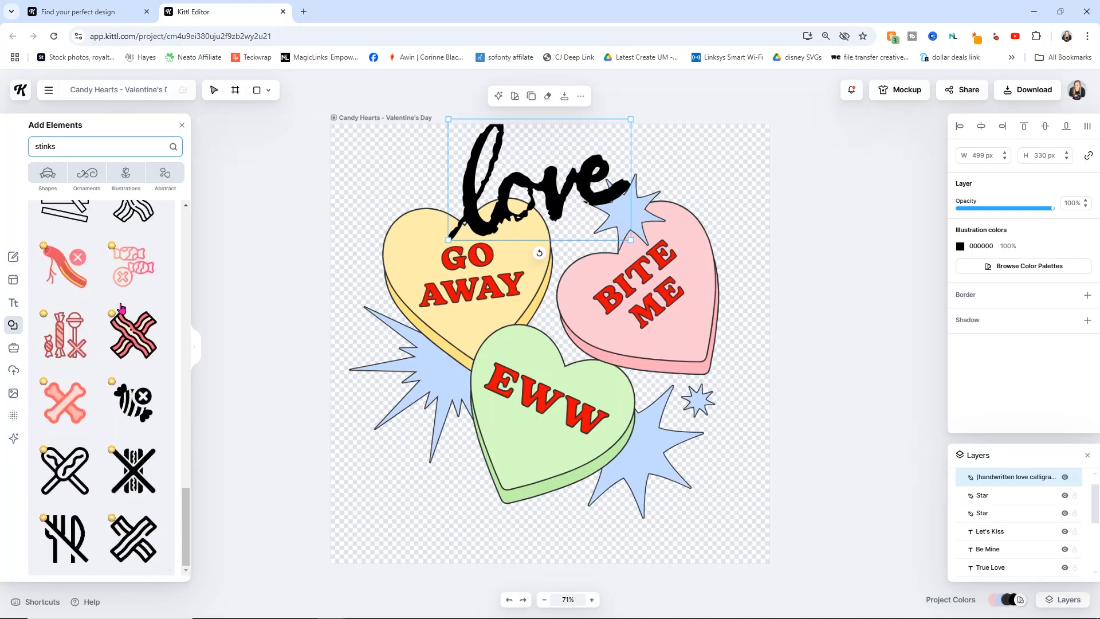
scroll(121, 308, down, 3)
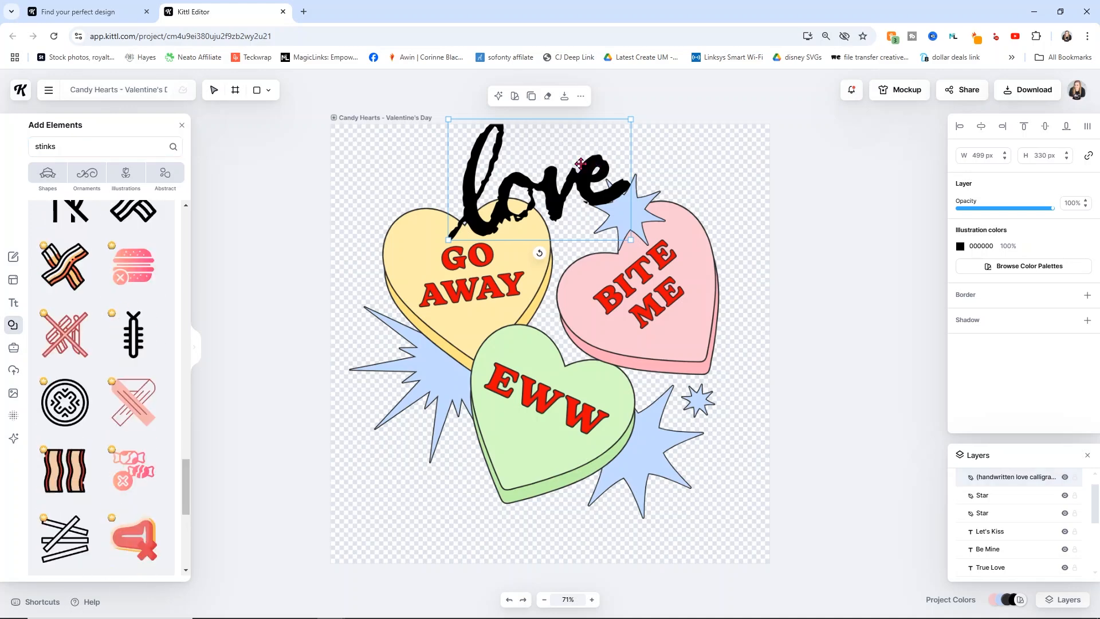
key(Delete)
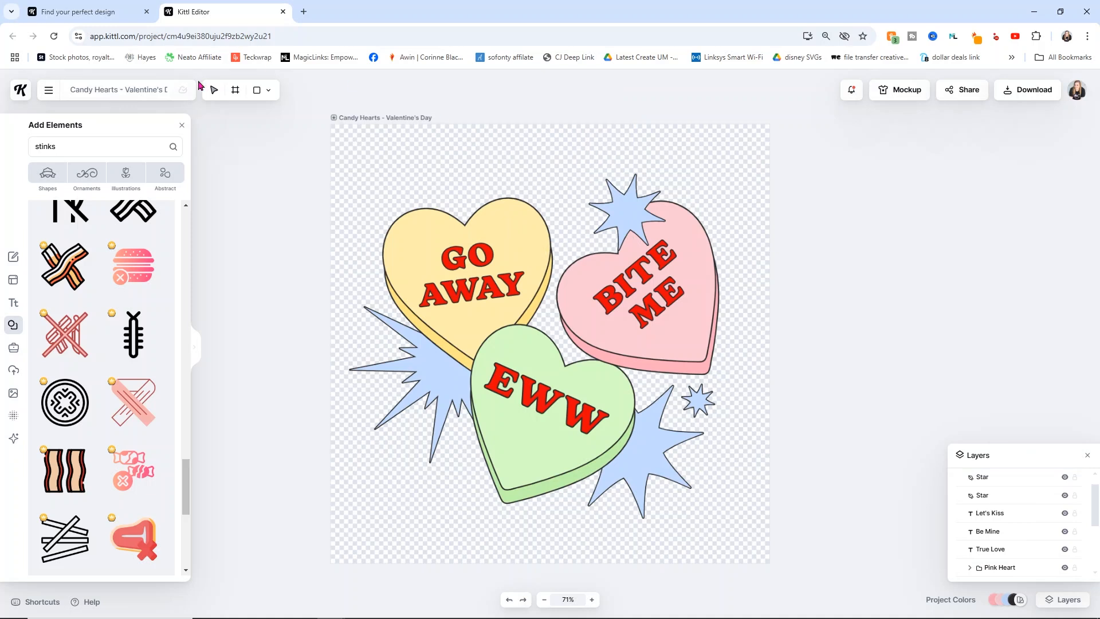
click(181, 126)
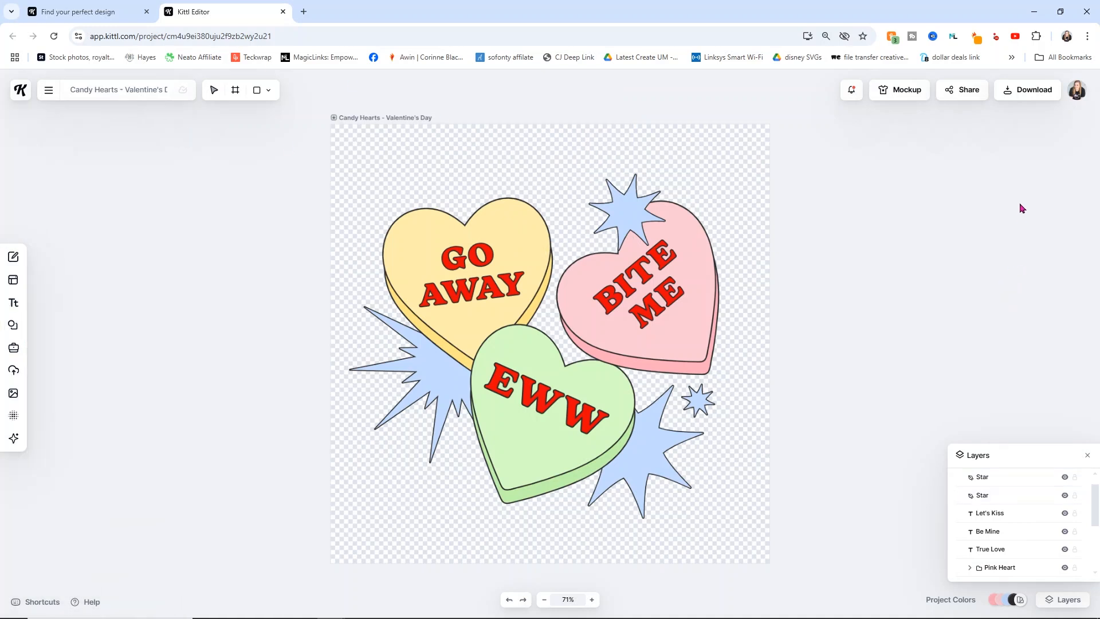
- Download the design as a PNG with Remove Background and Optimize Quality on, save it in the kittl folder, and open the downloaded file
click(1019, 92)
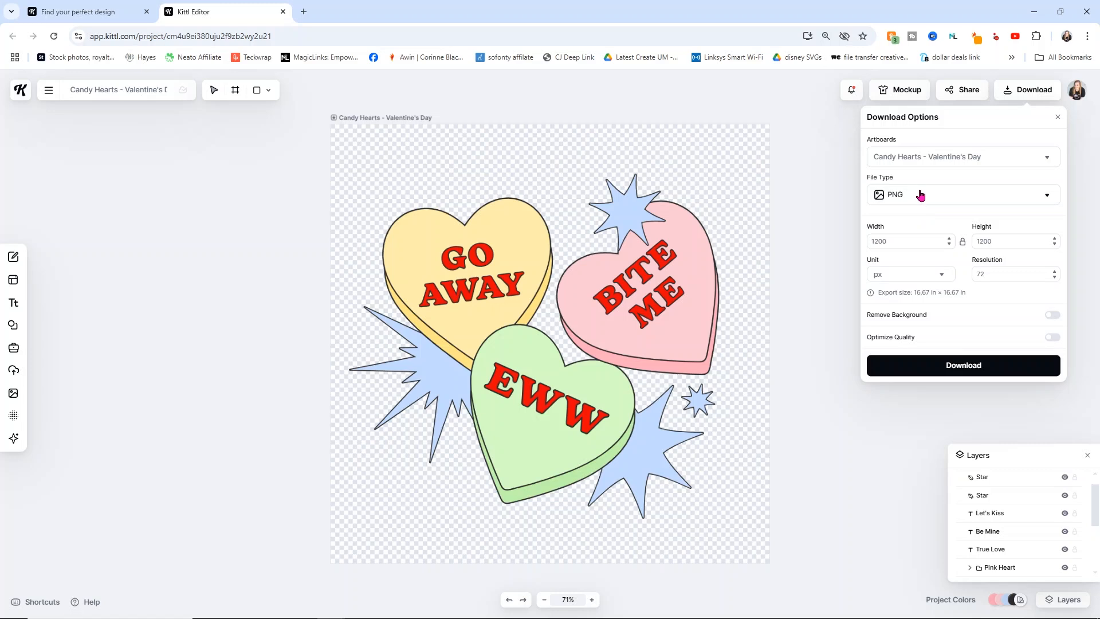
click(1052, 316)
click(1051, 337)
click(952, 363)
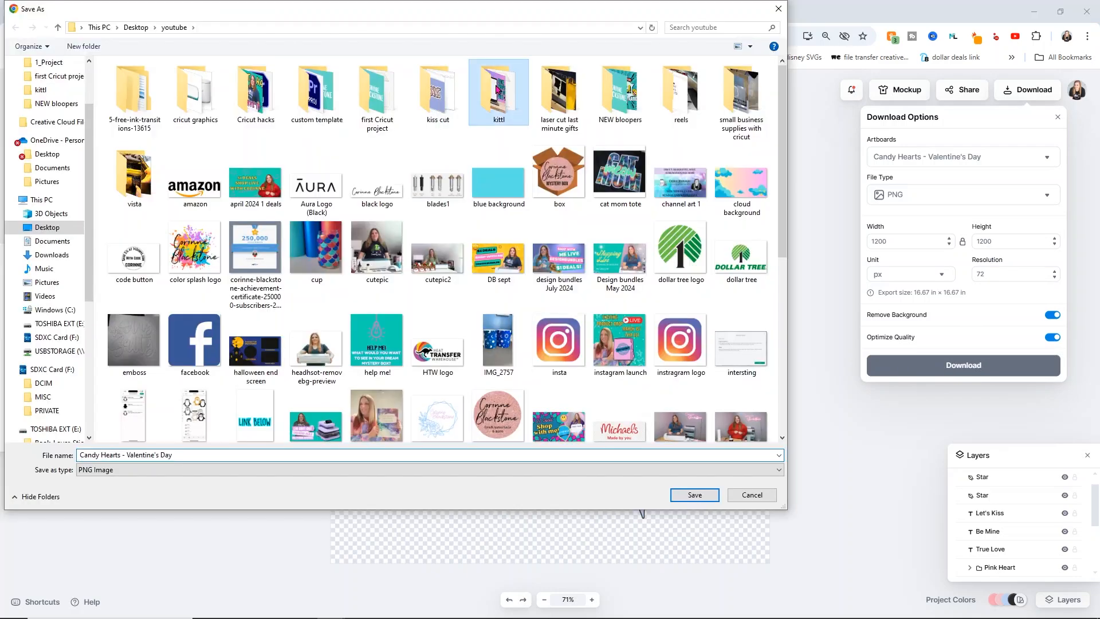
double_click(505, 91)
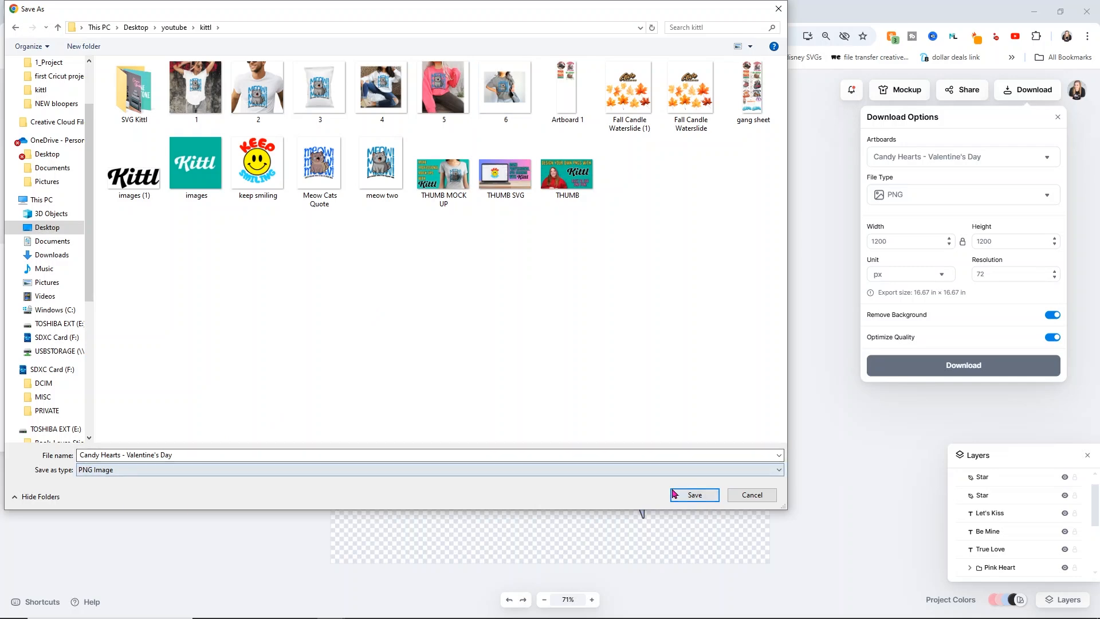
click(695, 494)
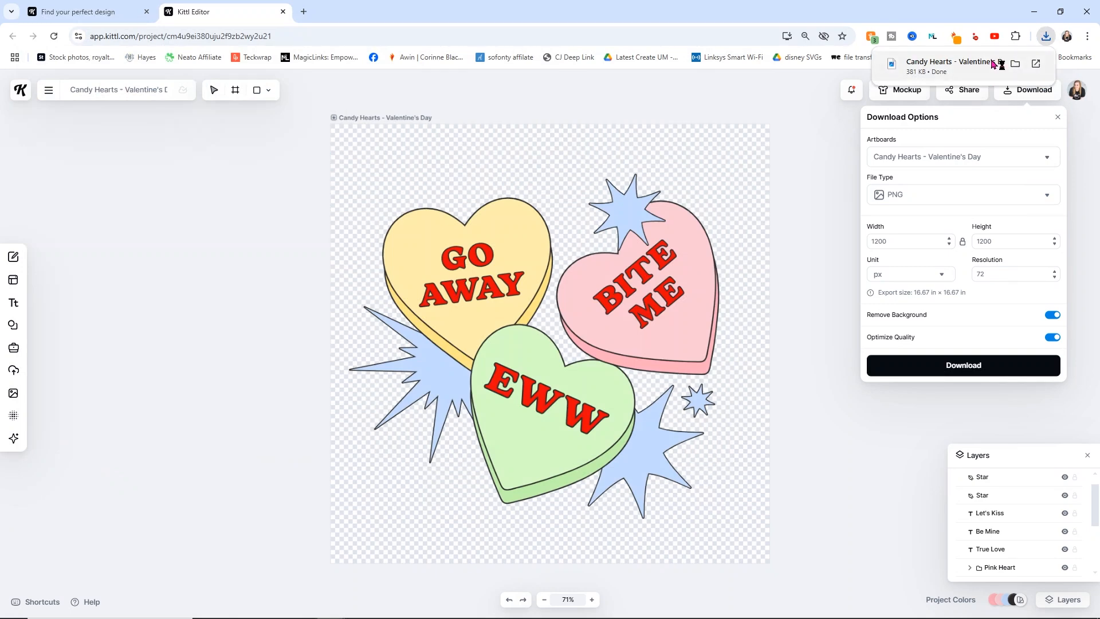
click(993, 64)
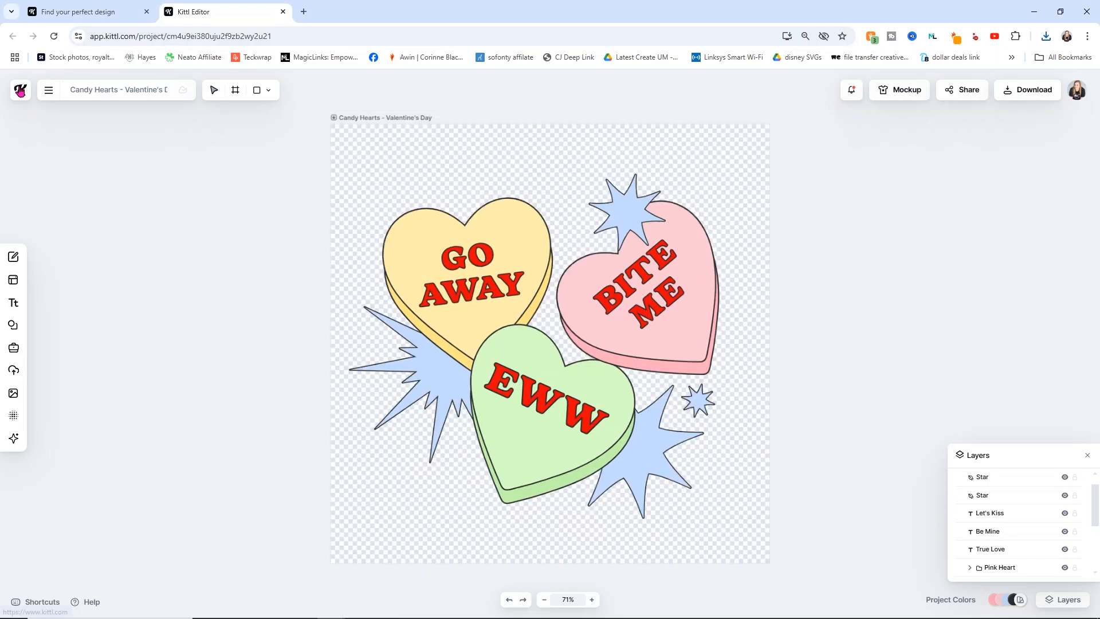
- Start a new project with a Standard 1200 × 1200 px artboard and close the other Kittl tabs
click(20, 90)
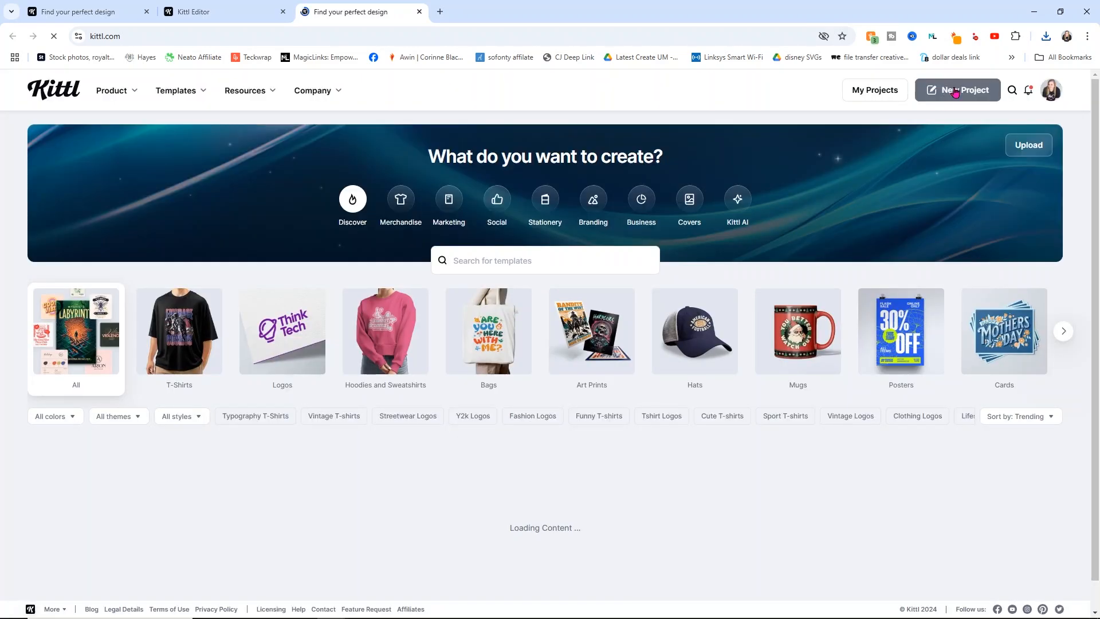
click(954, 91)
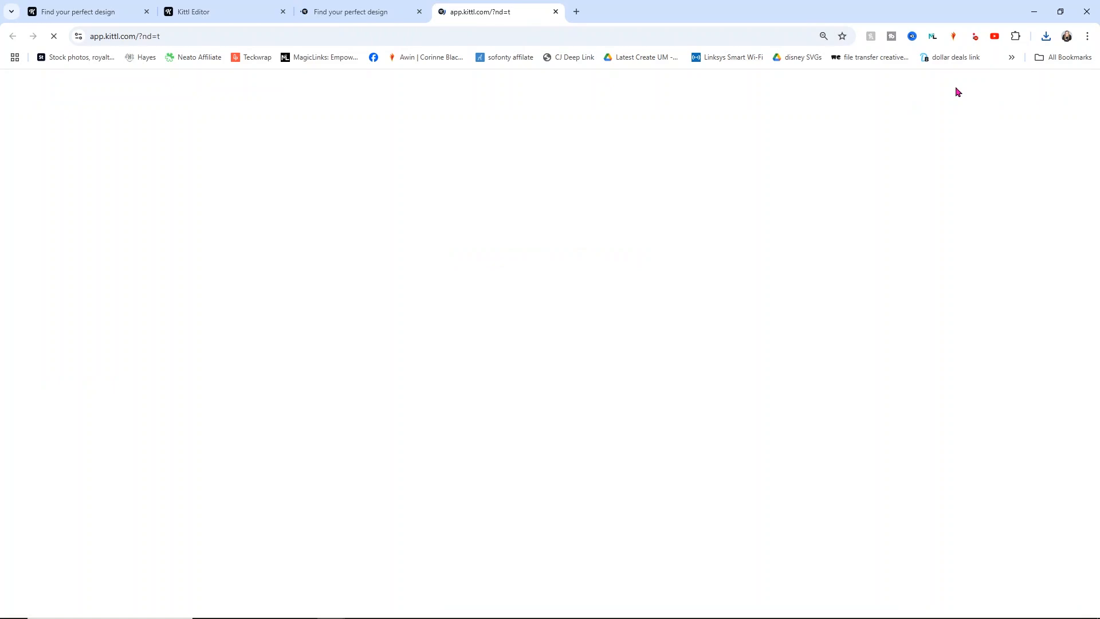
click(419, 11)
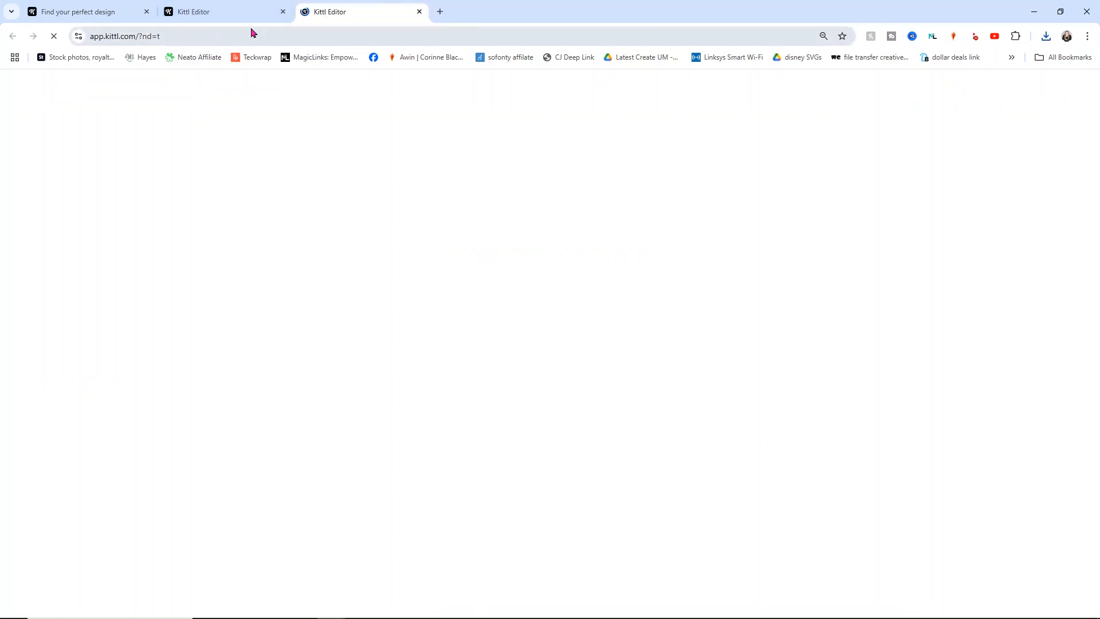
click(283, 11)
click(144, 16)
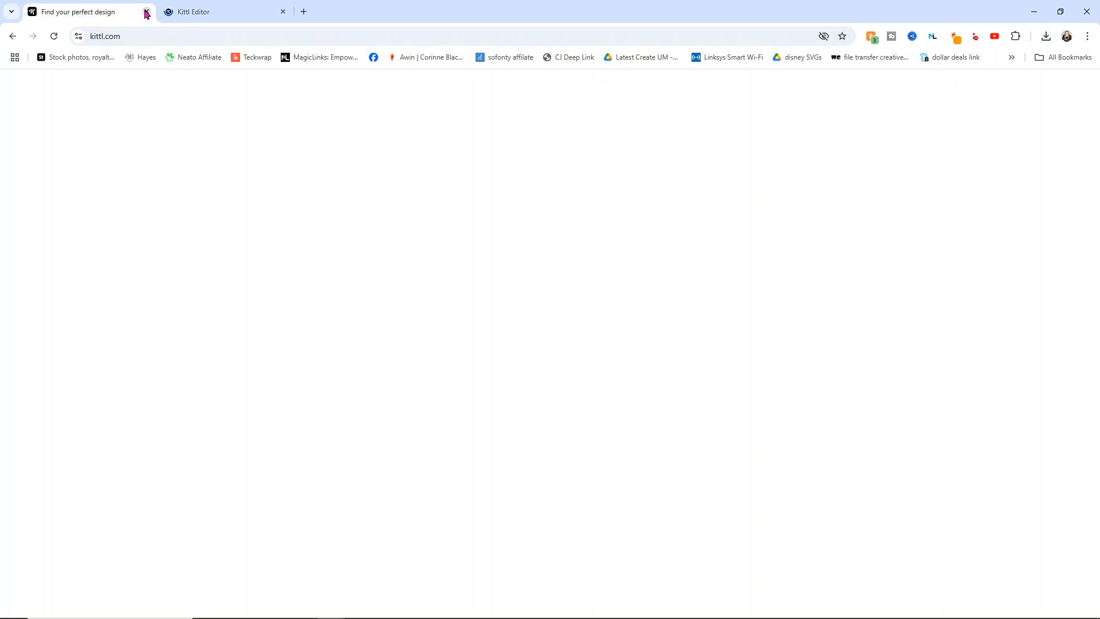
click(147, 14)
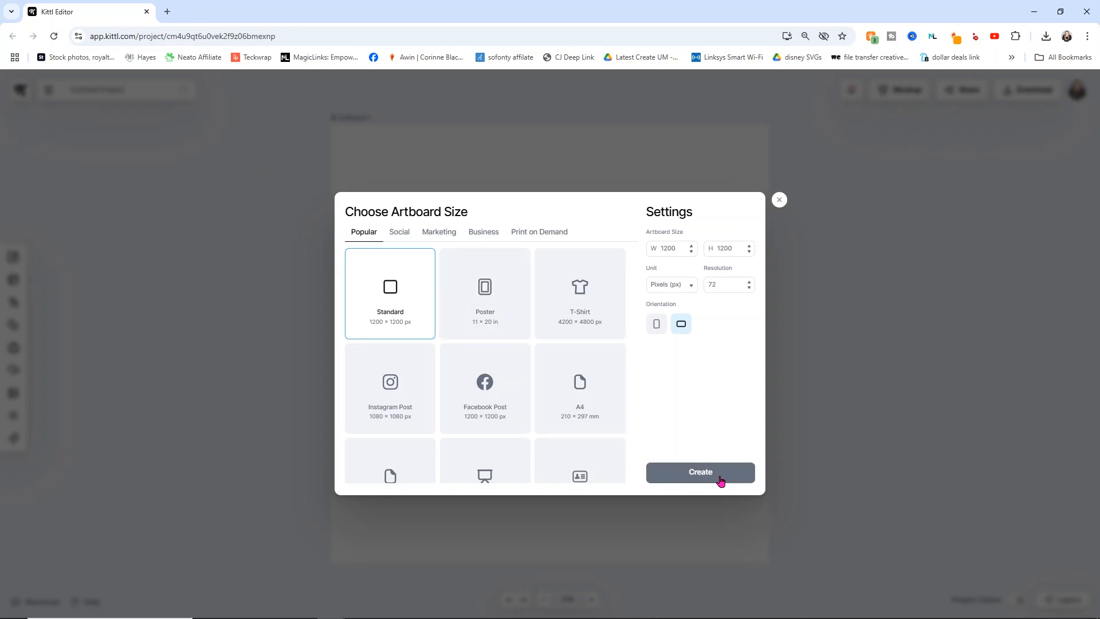
click(720, 480)
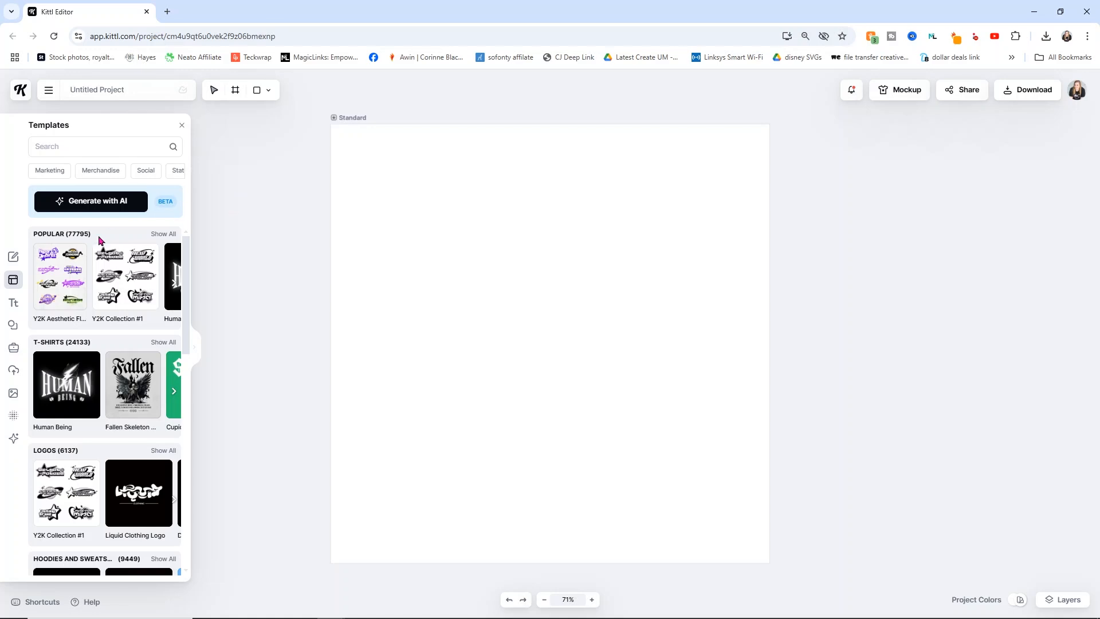
- Search the element library for "valentine" and look through the heart and love graphics
click(13, 325)
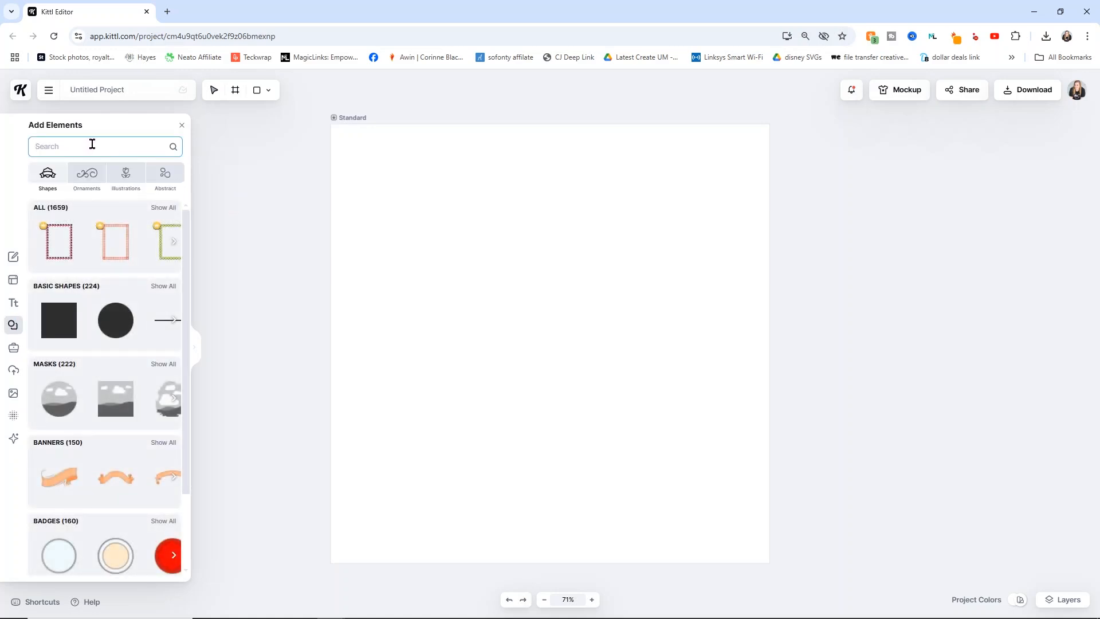
text(valentine)
key(Return)
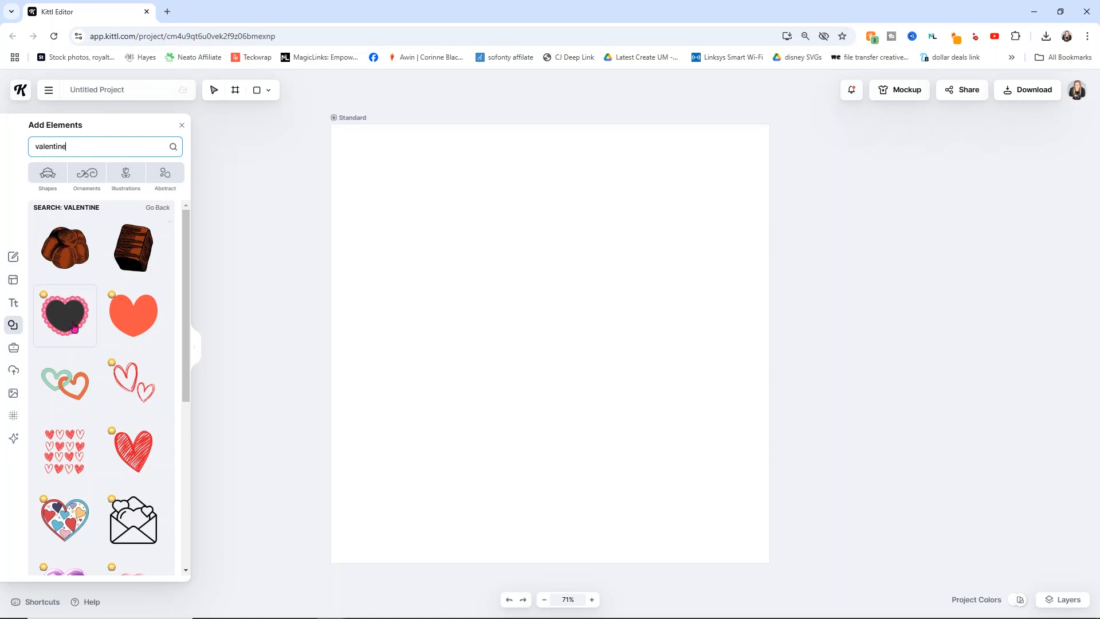
scroll(108, 359, down, 4)
scroll(108, 359, down, 5)
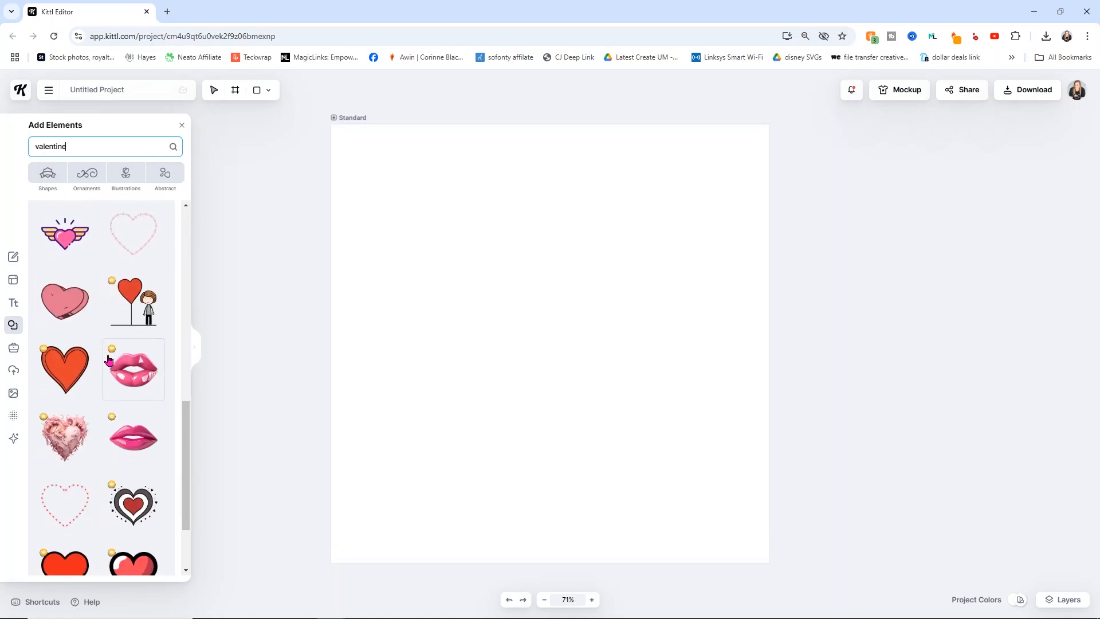
scroll(108, 359, down, 1)
scroll(108, 359, down, 2)
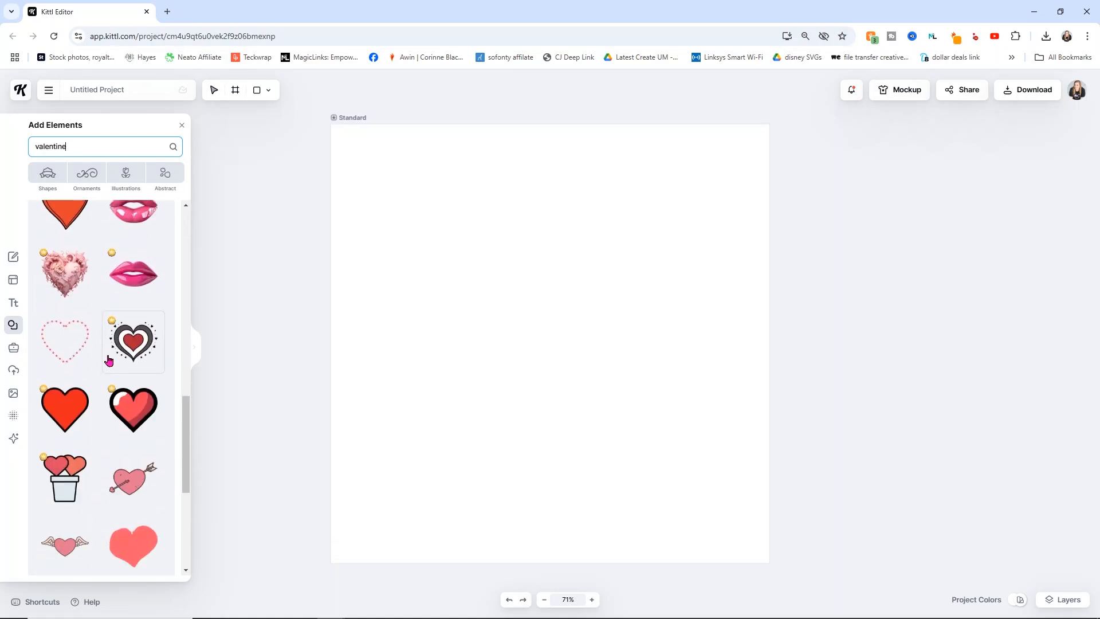
scroll(111, 359, down, 3)
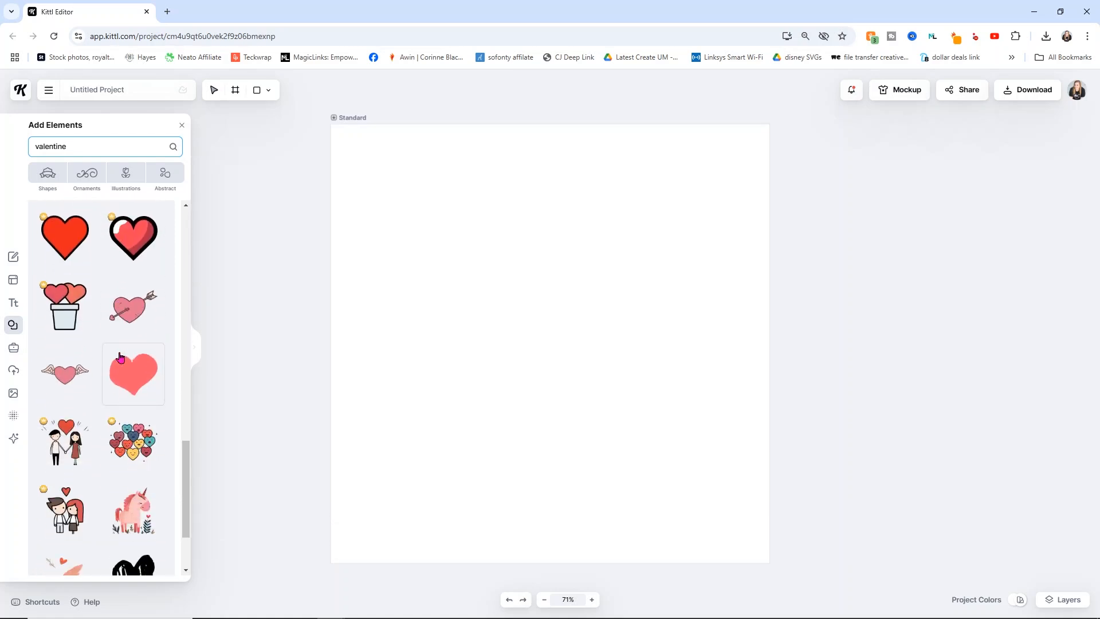
scroll(120, 357, down, 4)
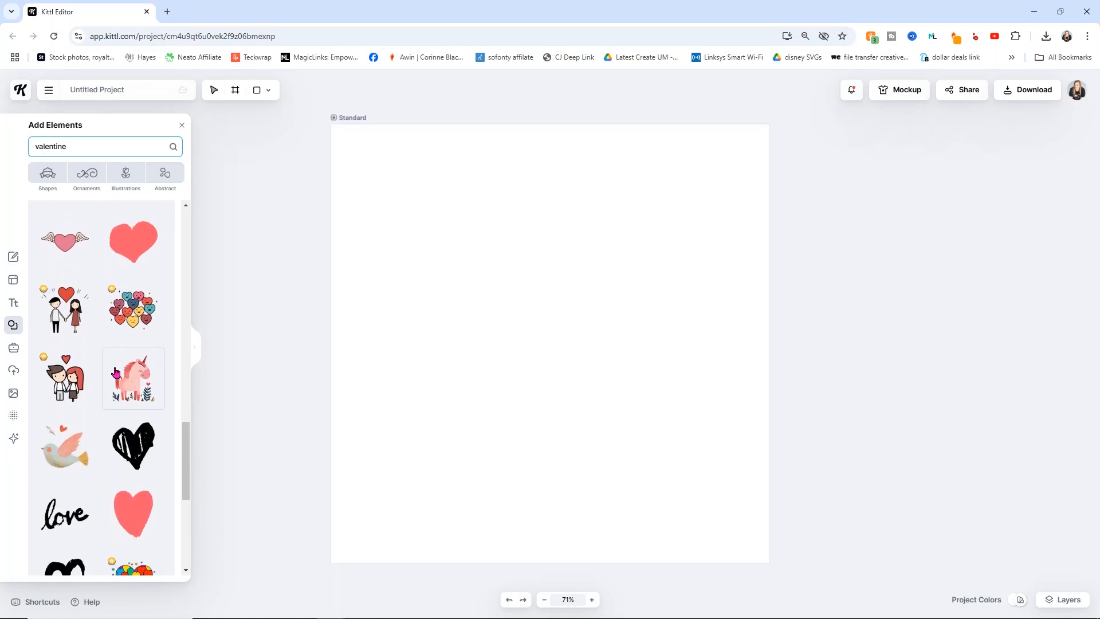
scroll(116, 371, down, 1)
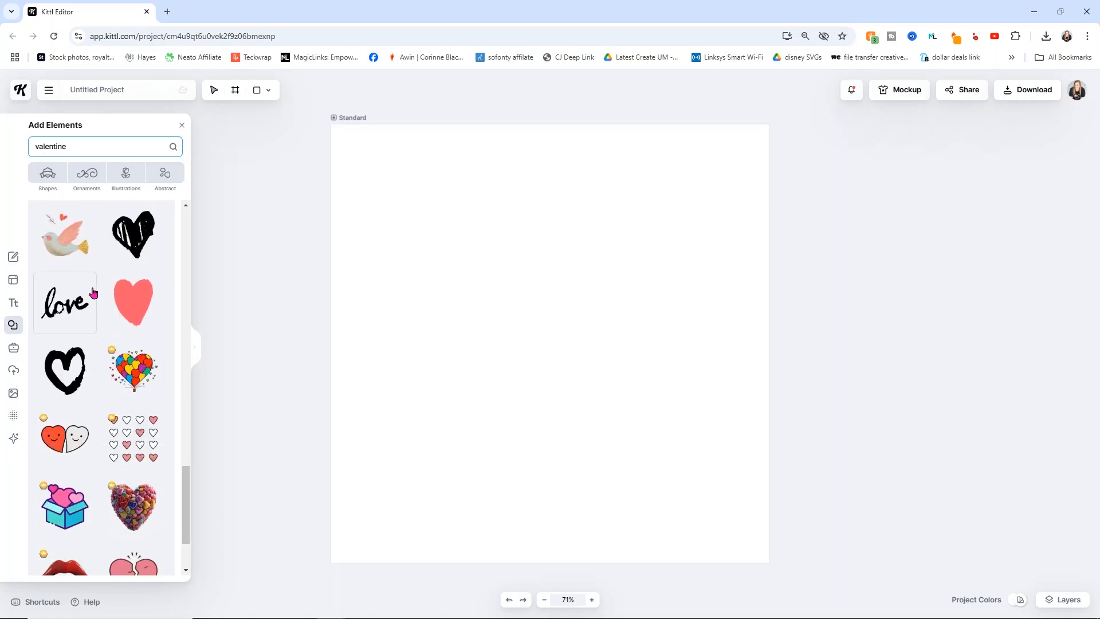
scroll(93, 300, down, 1)
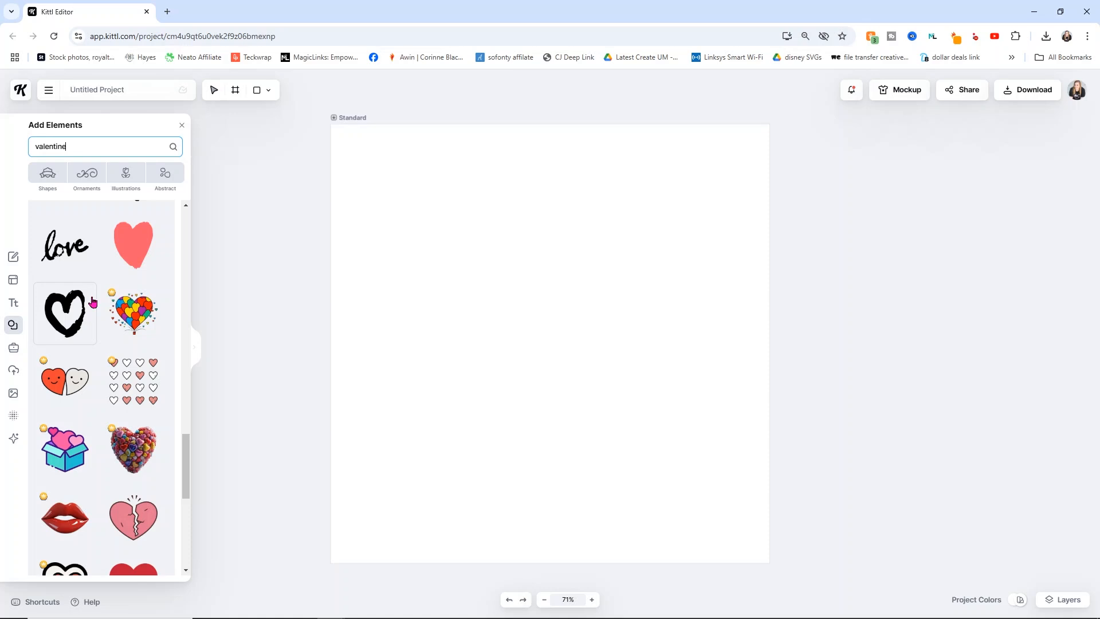
- Add the multicolored balloon heart, the open box of hearts and the smiling red heart to the artboard
click(139, 316)
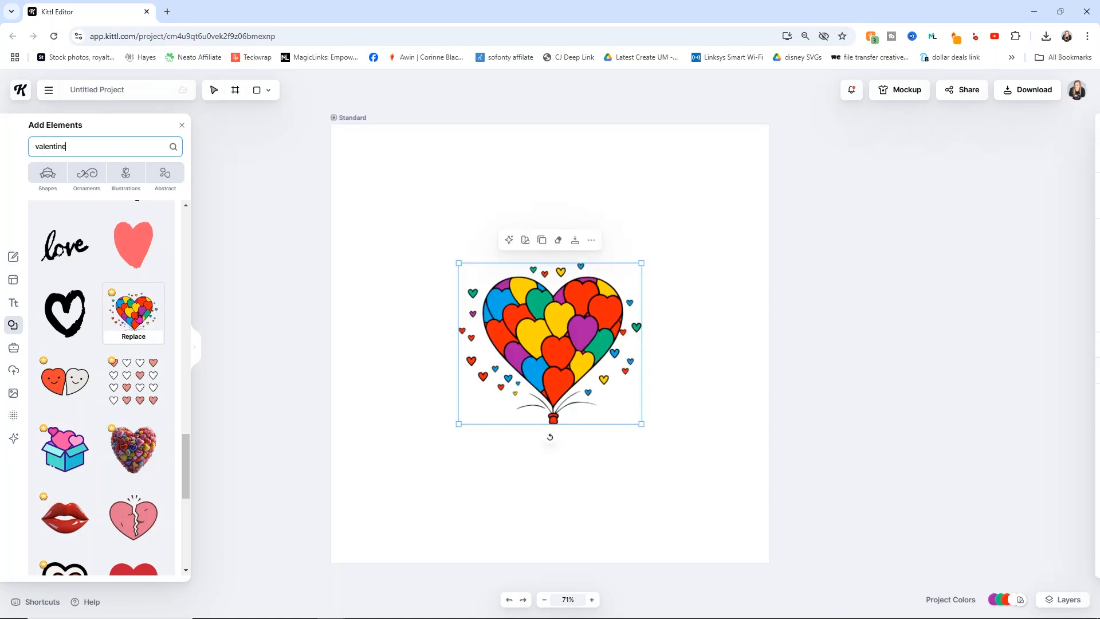
click(73, 449)
scroll(121, 325, down, 3)
scroll(121, 324, down, 3)
scroll(116, 319, down, 2)
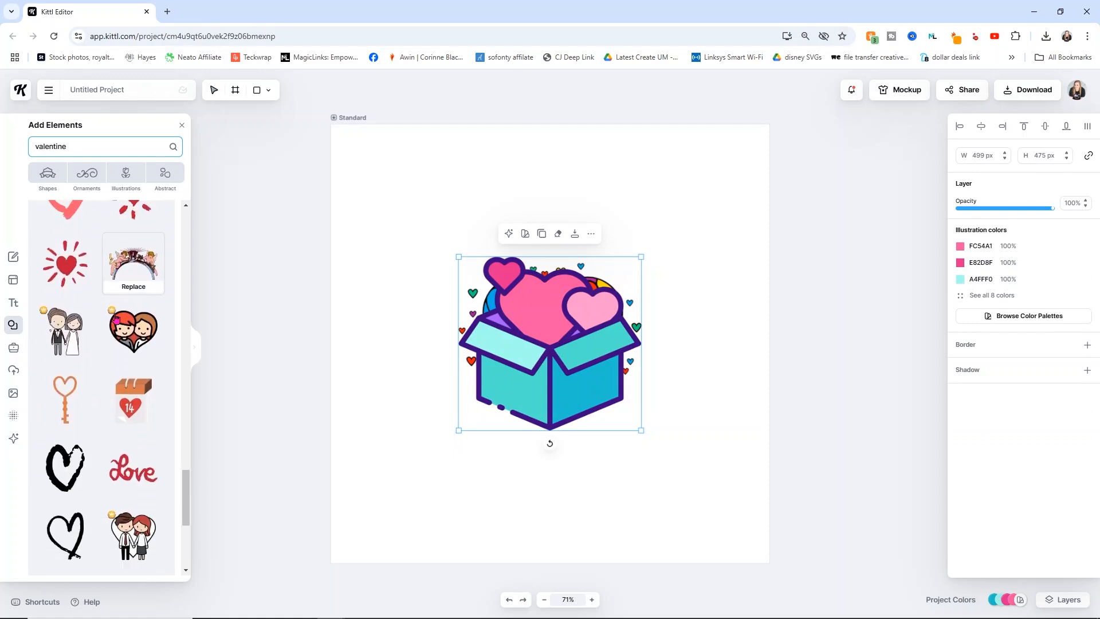
scroll(115, 321, down, 3)
scroll(114, 342, down, 4)
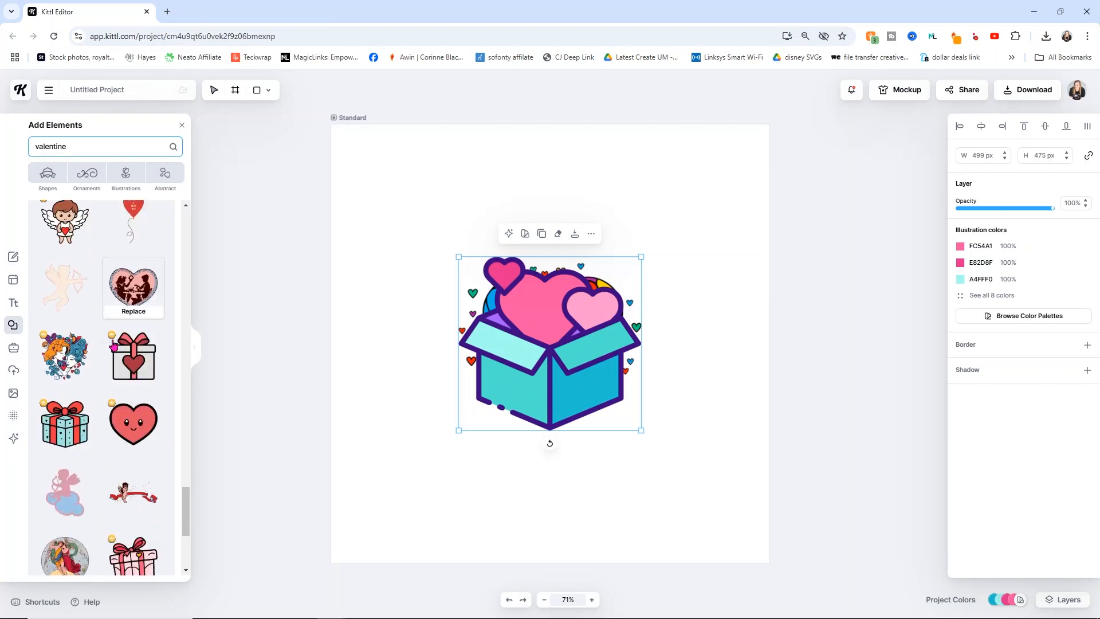
scroll(113, 371, down, 1)
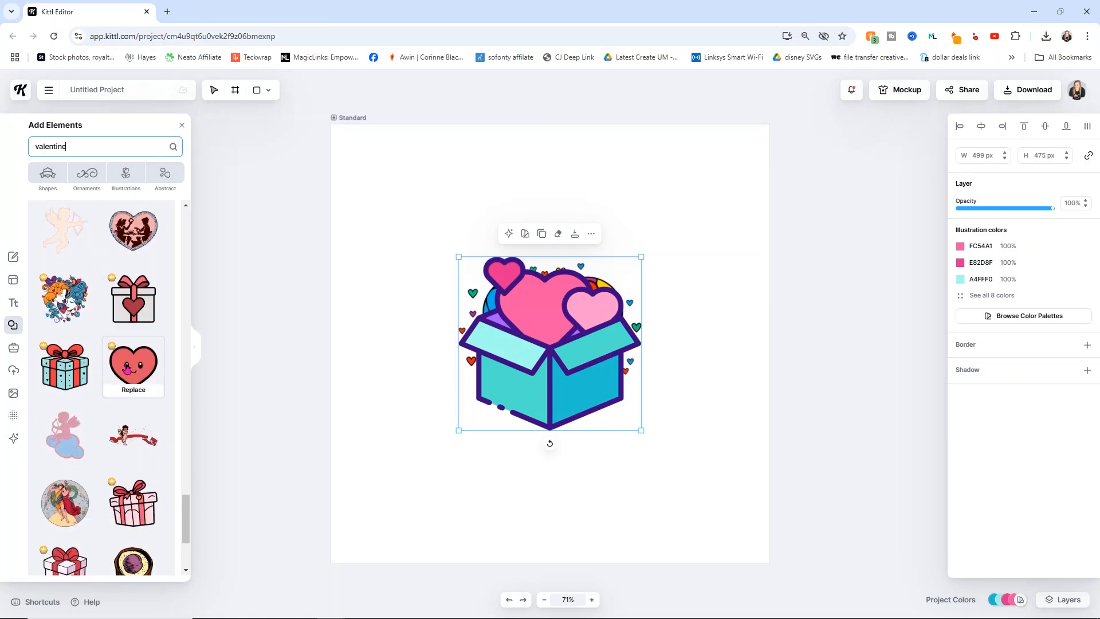
click(127, 368)
- Add the pink watercolor heart with a bow and the pink gift box with a red ribbon to the artboard
scroll(120, 369, down, 5)
scroll(115, 370, down, 7)
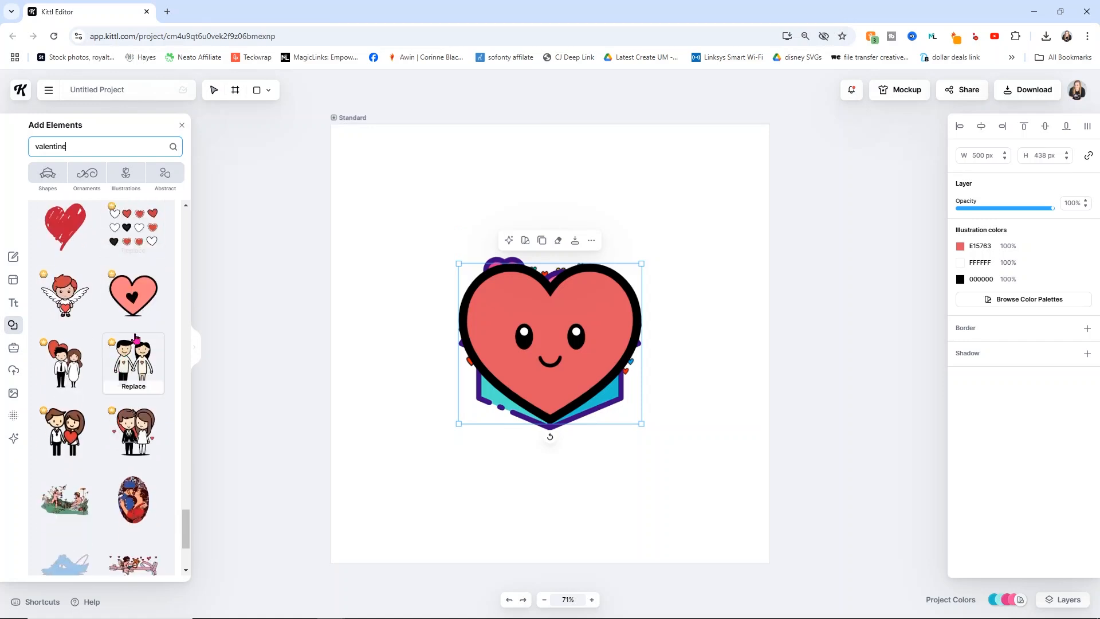
scroll(129, 335, down, 3)
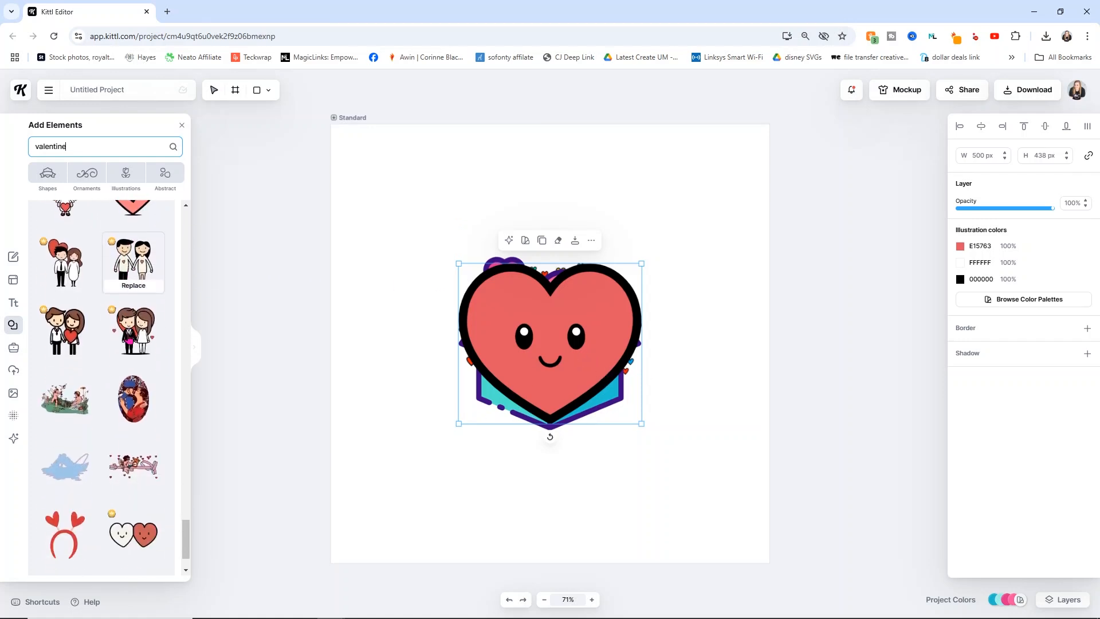
scroll(129, 341, down, 4)
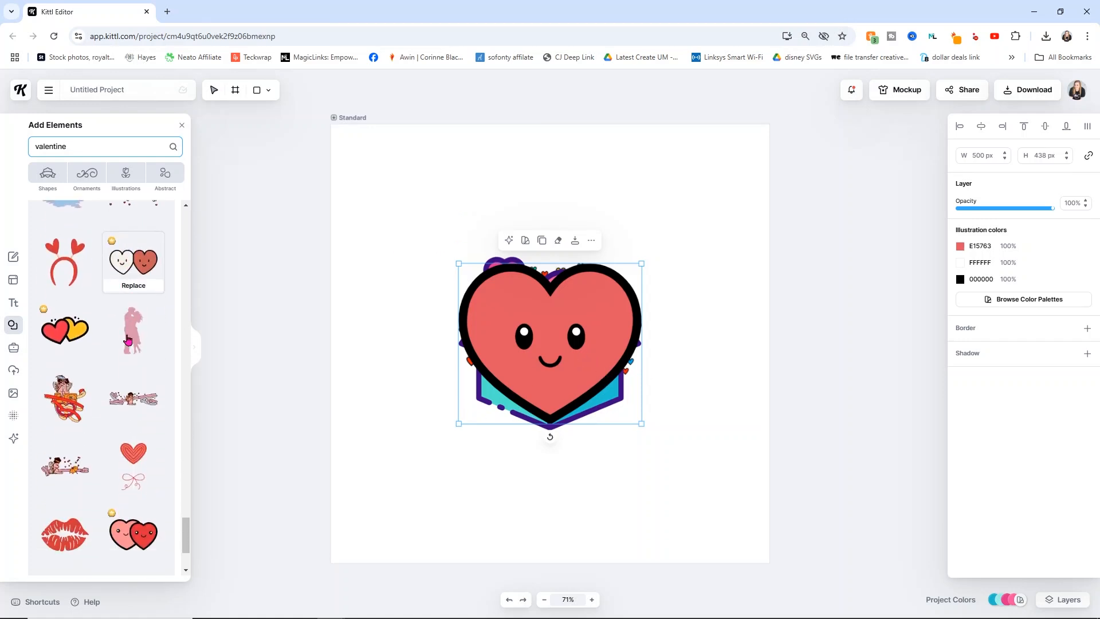
scroll(128, 339, down, 5)
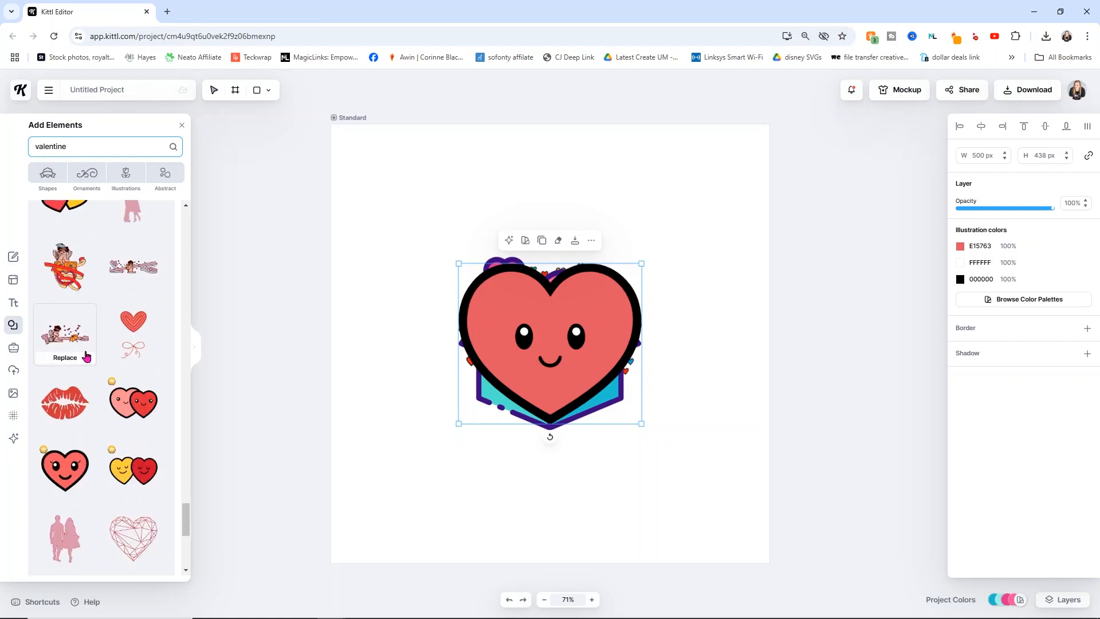
scroll(98, 355, down, 2)
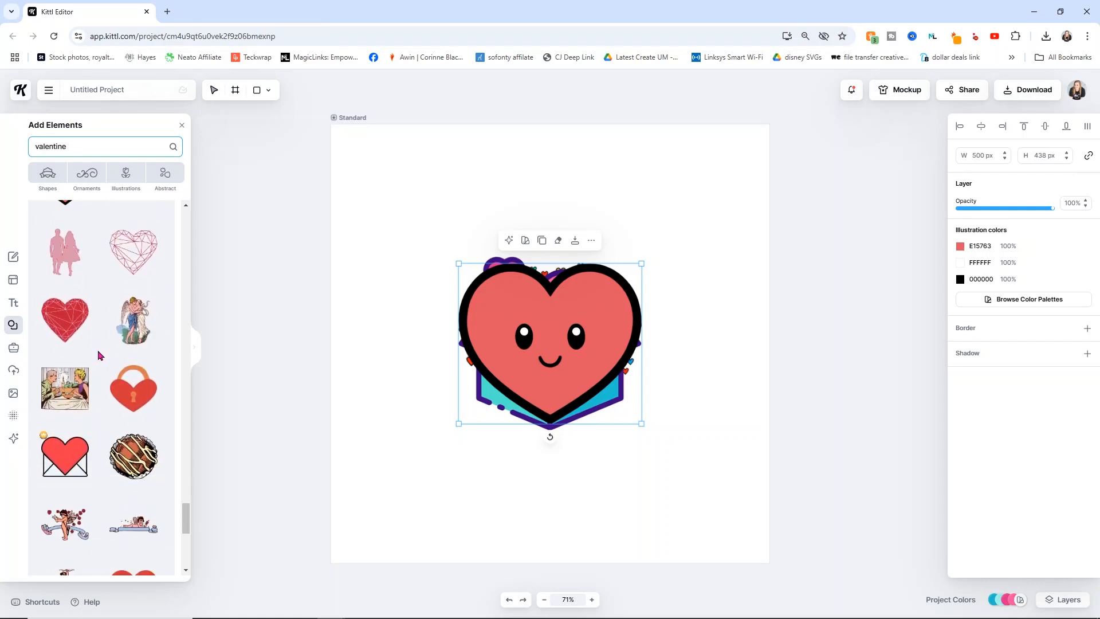
scroll(103, 366, down, 11)
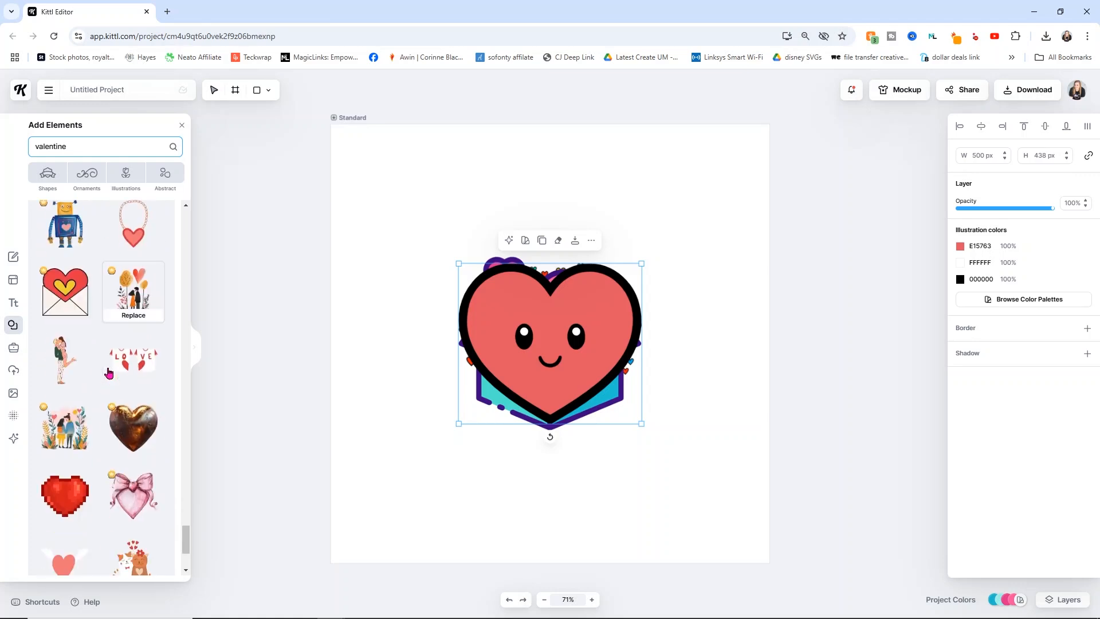
scroll(88, 336, down, 10)
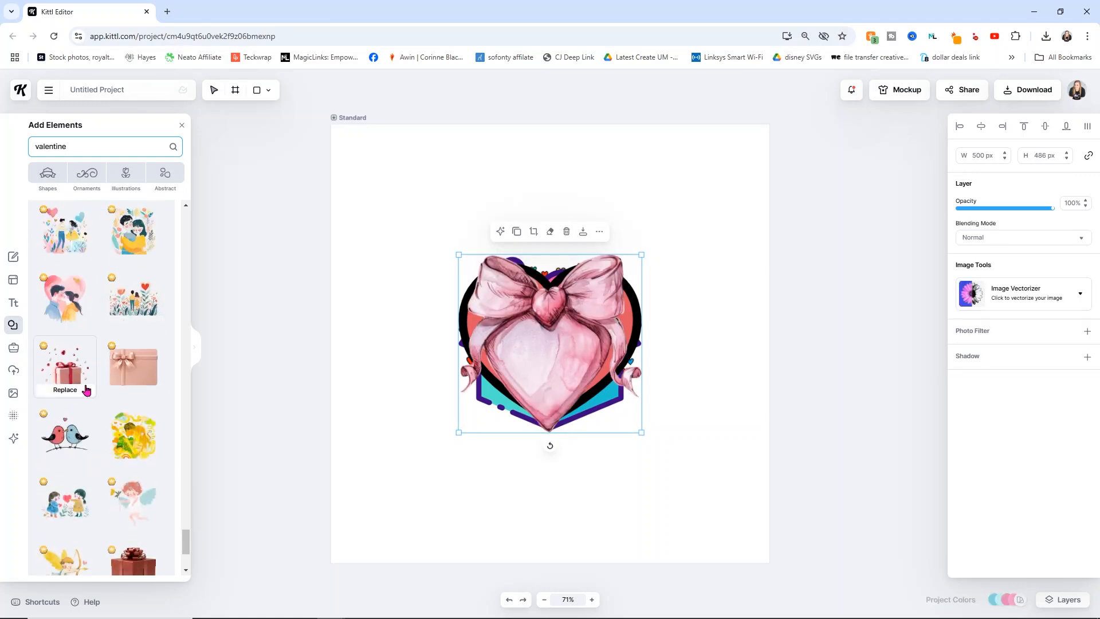
click(68, 365)
- Add the watercolor cherries with a pink heart-patterned bow and move them to the artboard's upper right area
scroll(103, 367, down, 10)
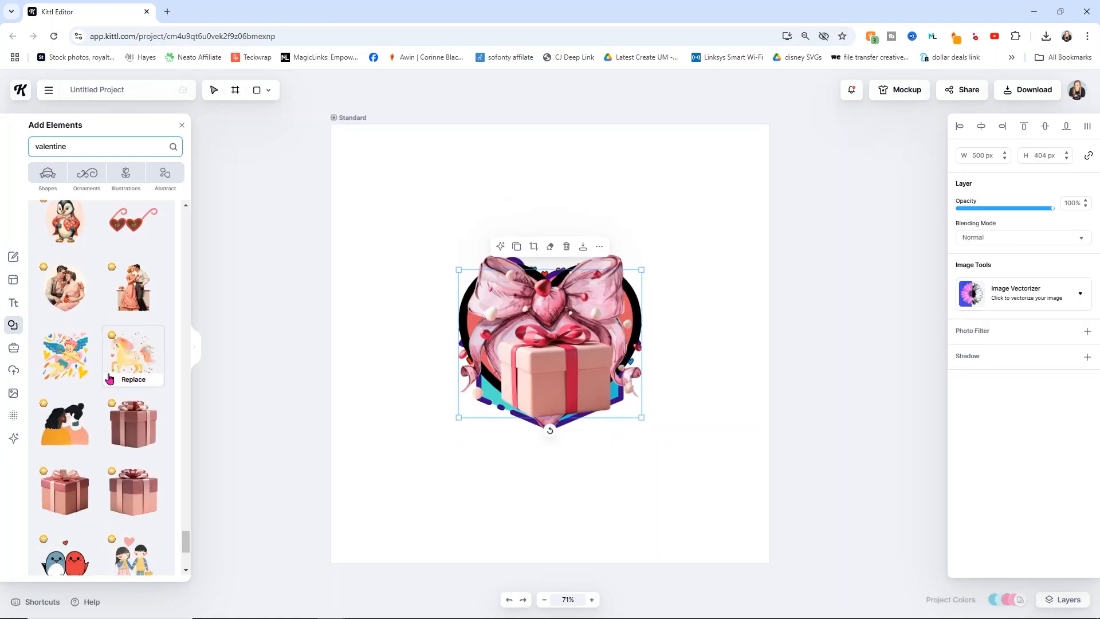
scroll(92, 332, down, 10)
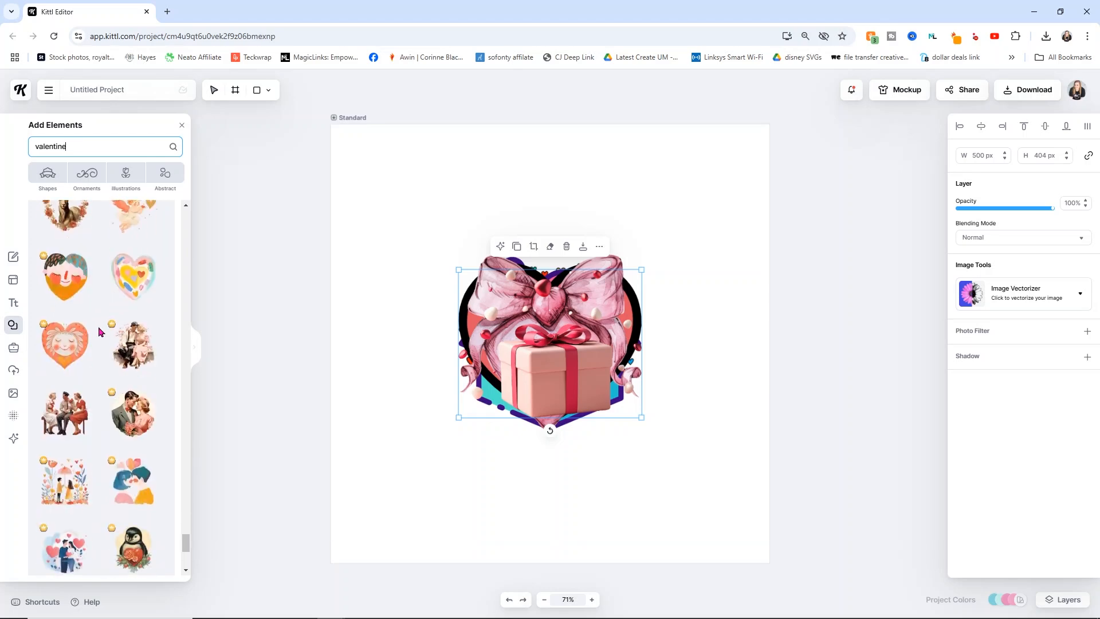
scroll(98, 331, down, 10)
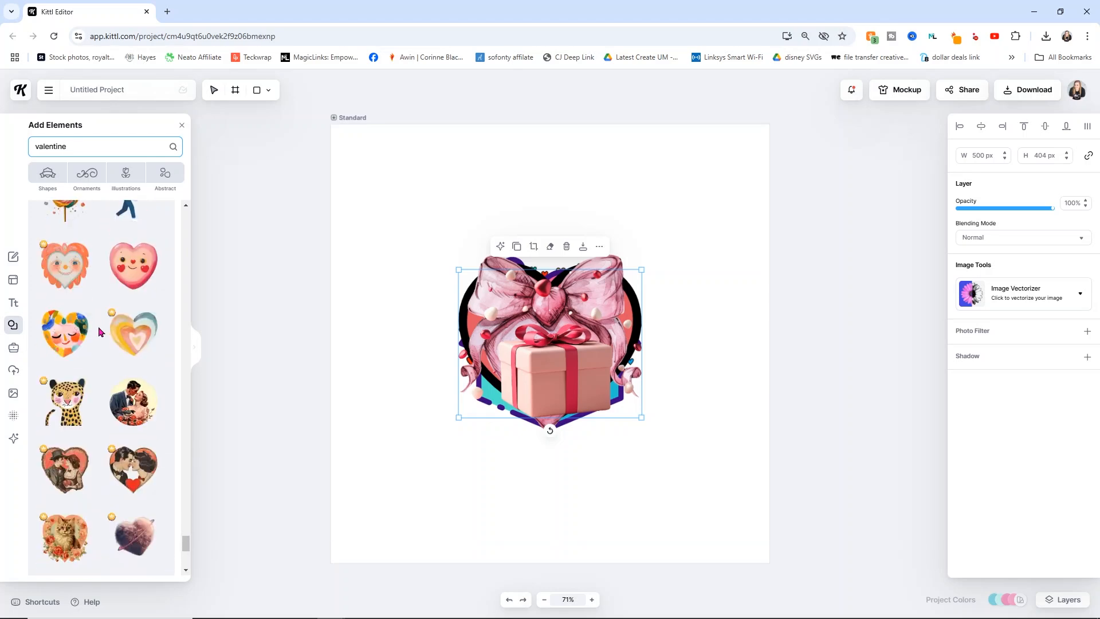
click(133, 323)
scroll(129, 367, down, 8)
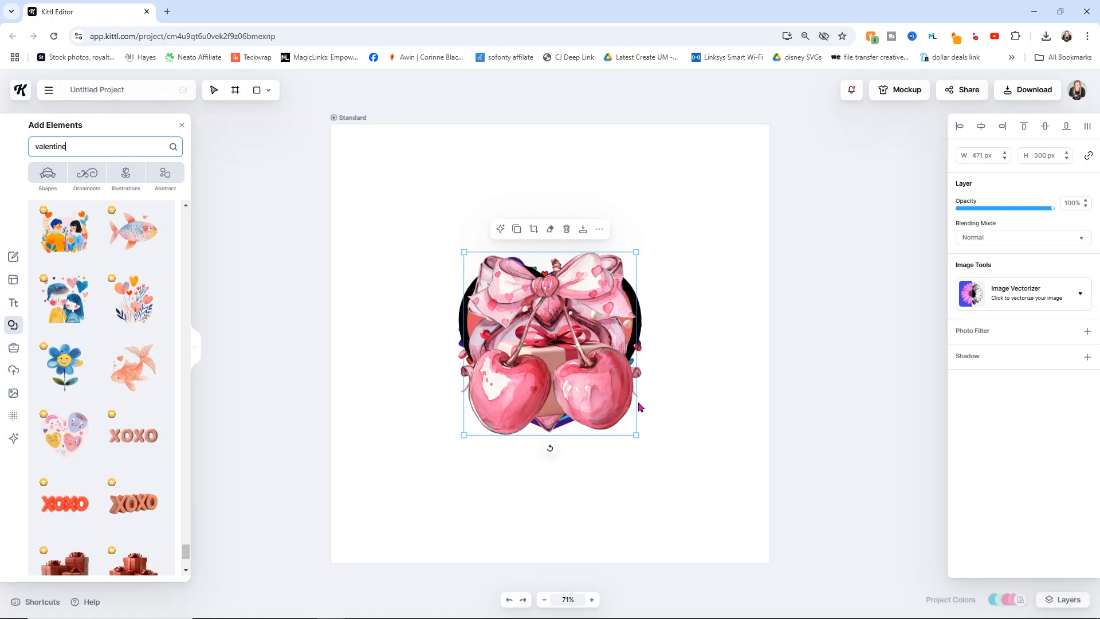
drag(617, 408, 726, 300)
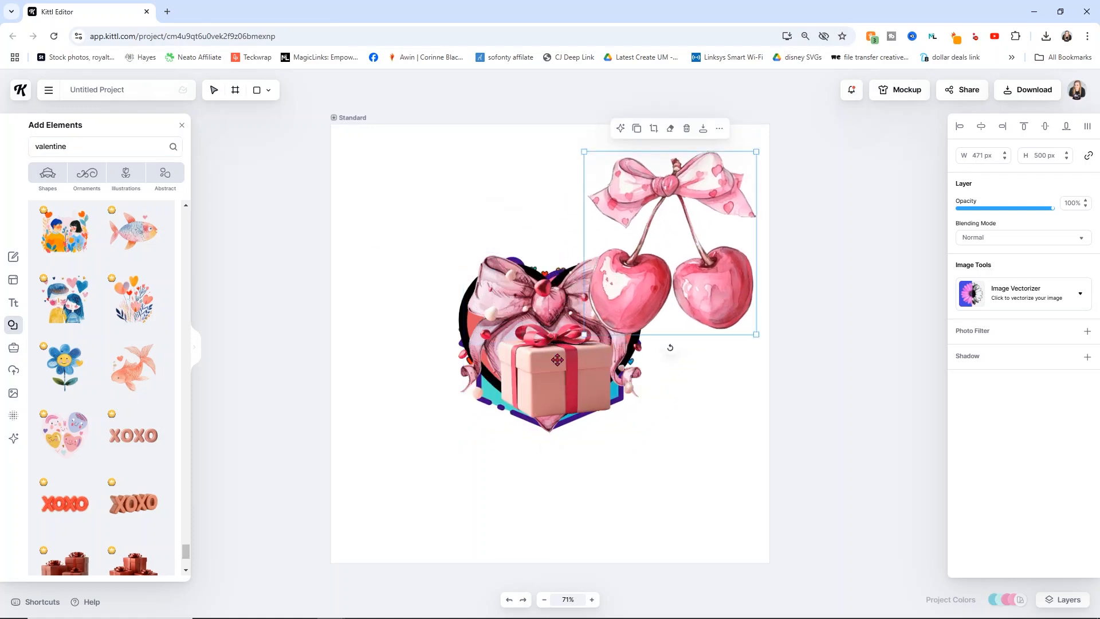
- Move the gift box and the pink bow heart off the stack and delete both graphics
drag(558, 379, 472, 505)
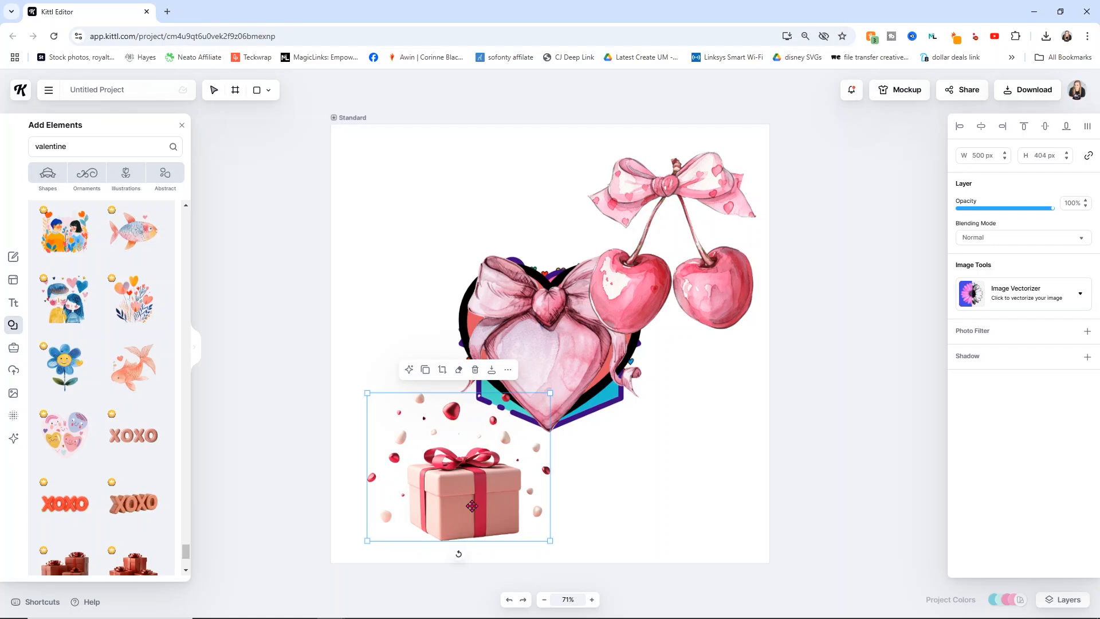
key(Delete)
drag(538, 303, 439, 234)
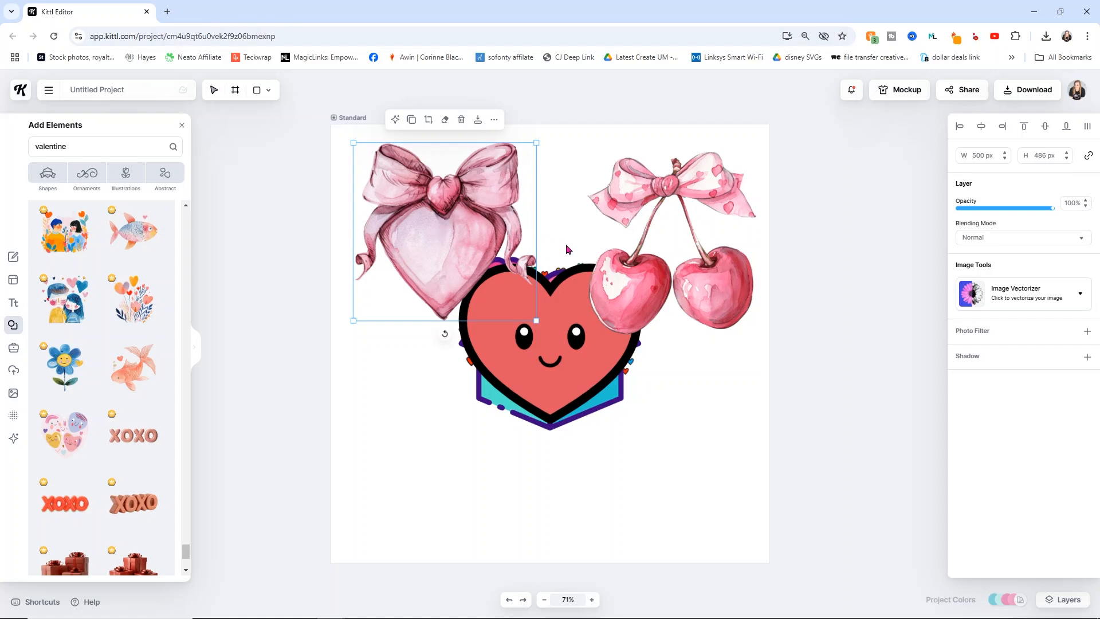
key(Delete)
- Delete the smiling red heart, the open box of hearts and the multicolored balloon heart from the artboard
drag(530, 350, 419, 236)
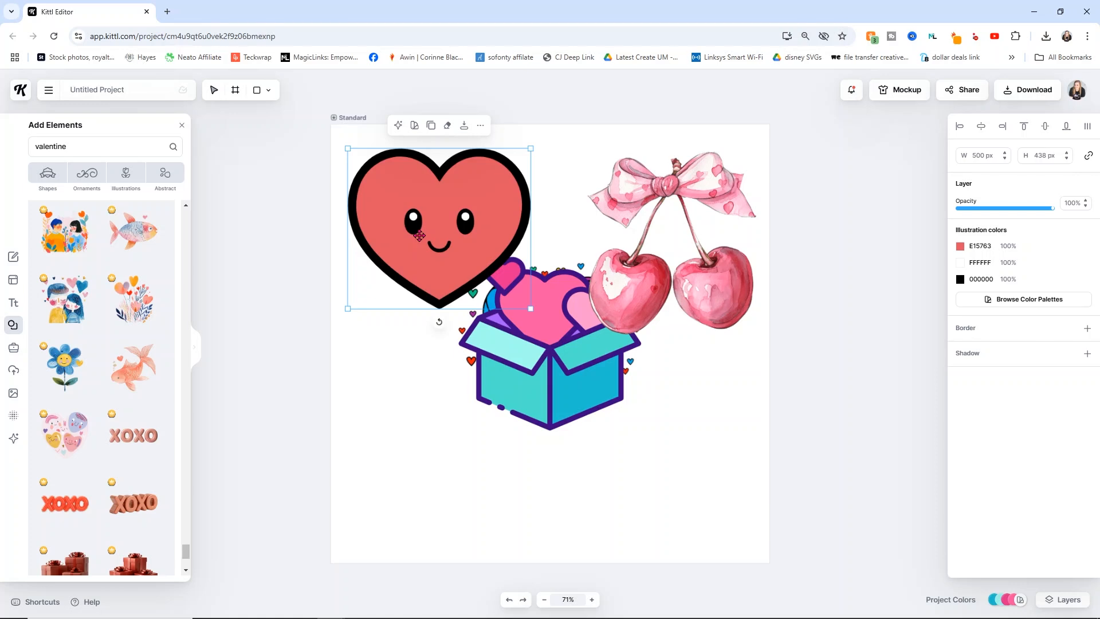
key(Delete)
drag(550, 355, 435, 252)
key(Delete)
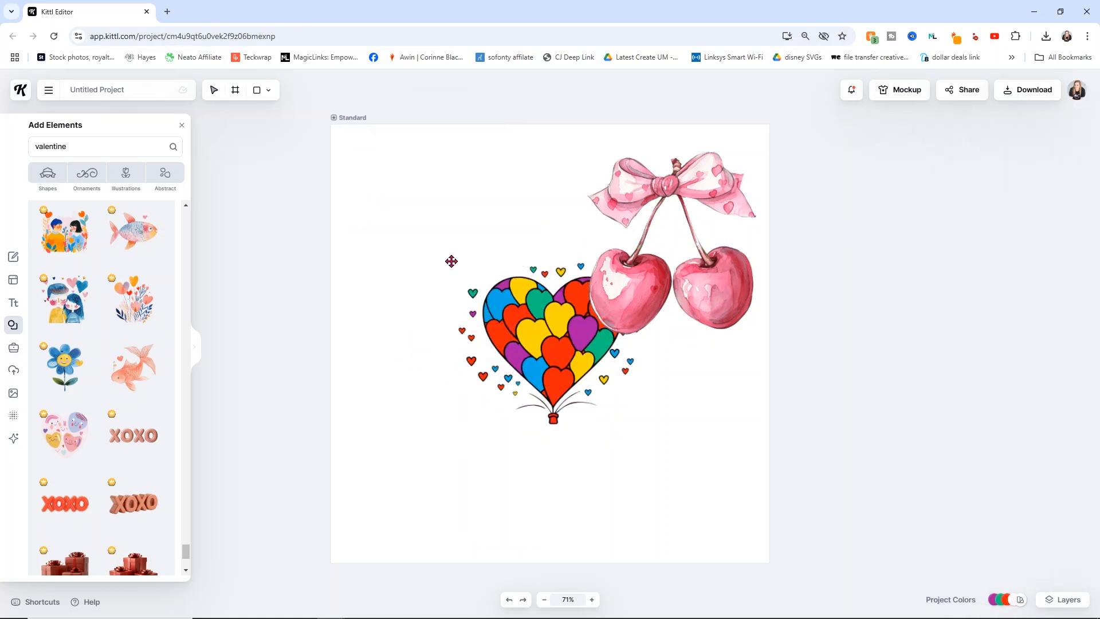
drag(548, 345, 453, 257)
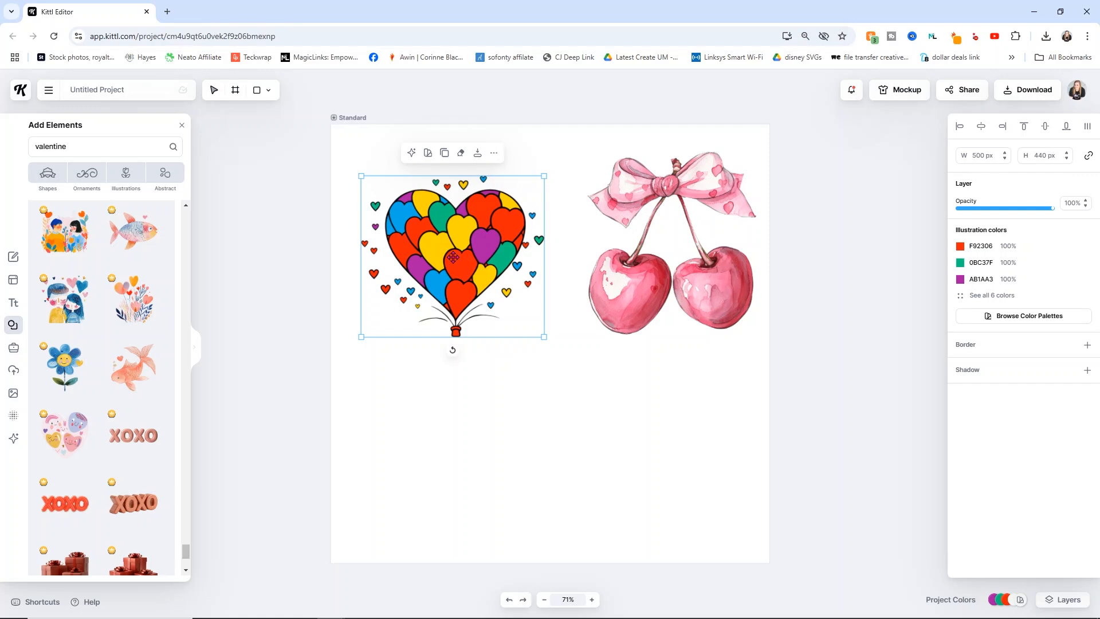
key(Delete)
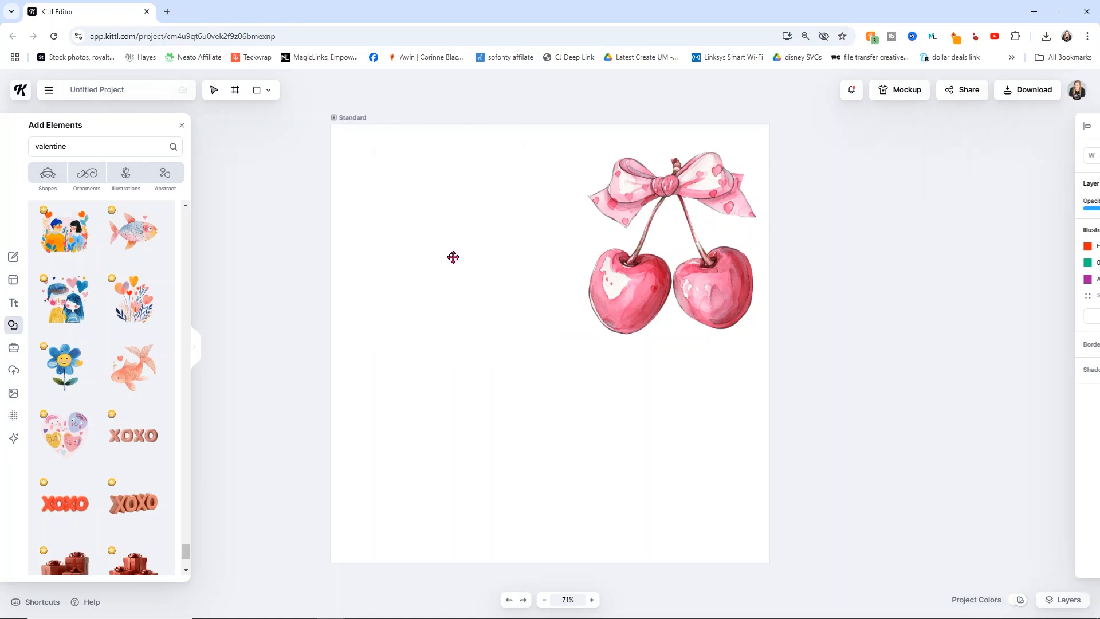
- Move the cherries with the bow to the middle of the artboard and deselect them
drag(686, 269, 562, 351)
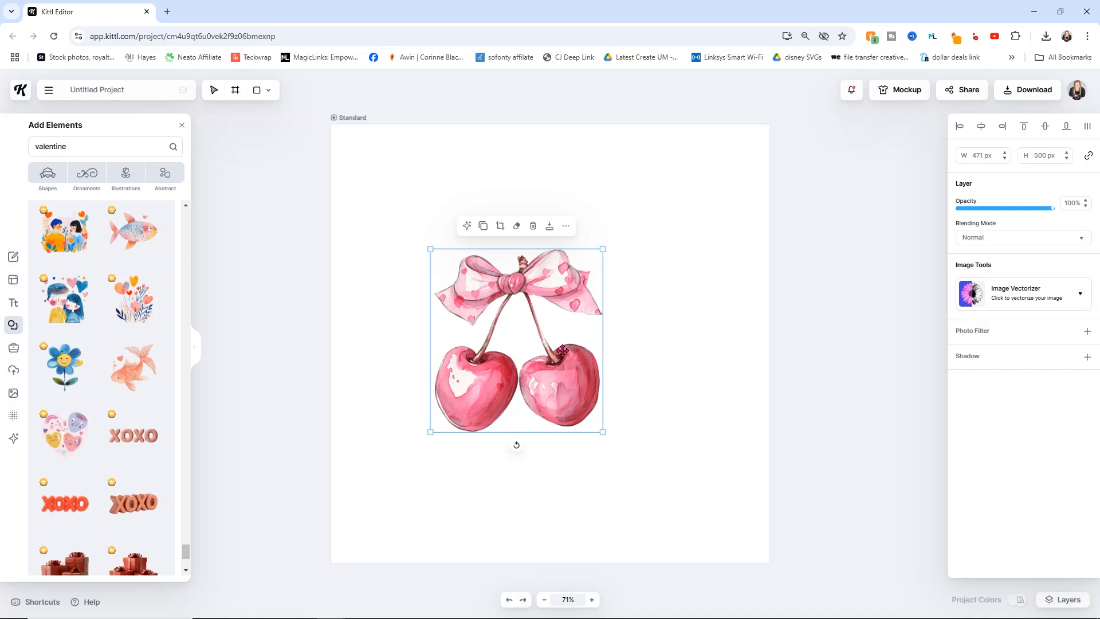
drag(561, 278, 583, 283)
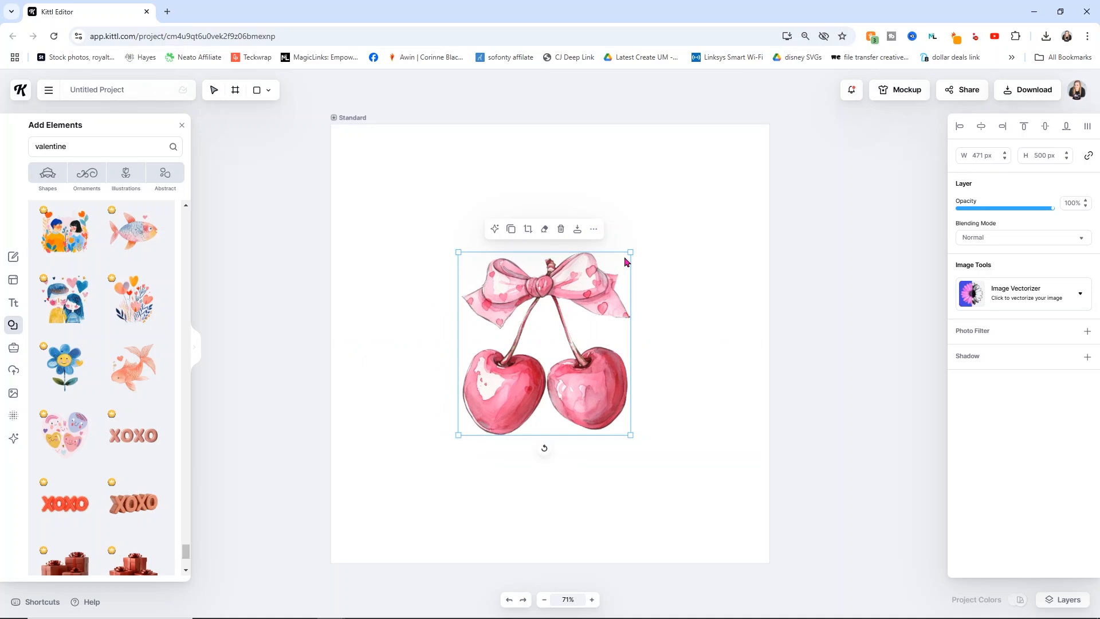
click(638, 210)
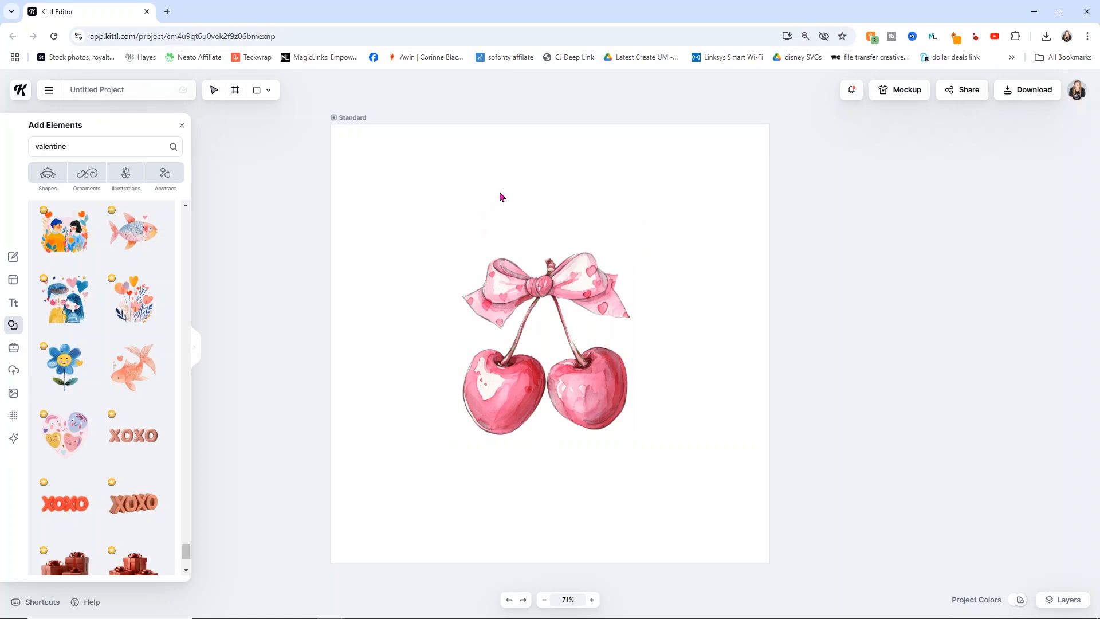
- Add the "Free Souls Spirit" text design from the Title Pairs collection and move it up over the bow
click(13, 303)
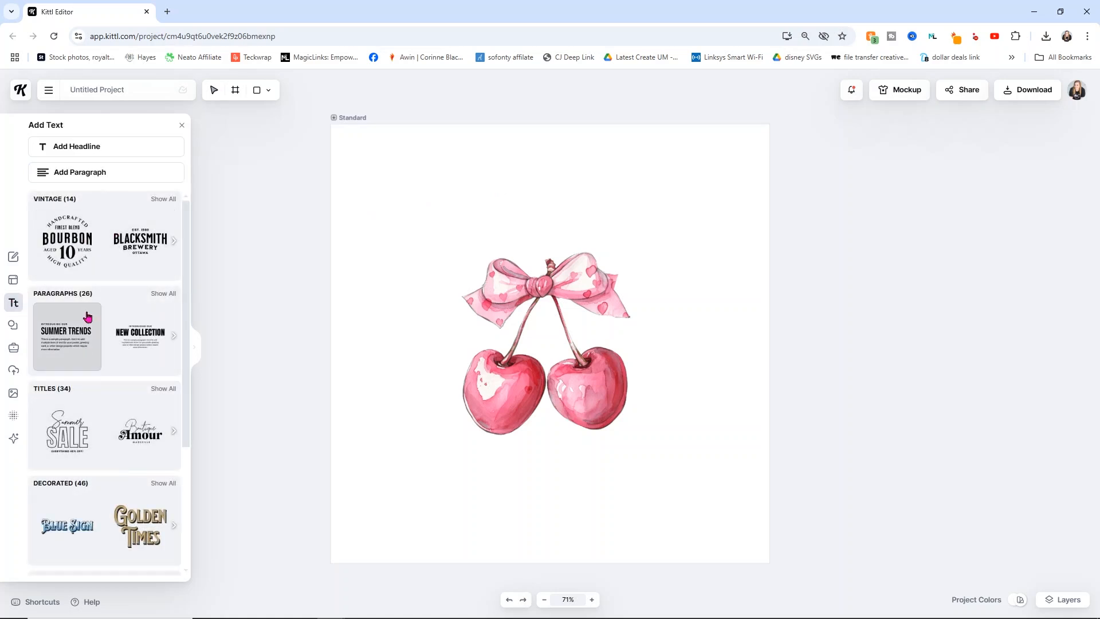
scroll(87, 378, down, 4)
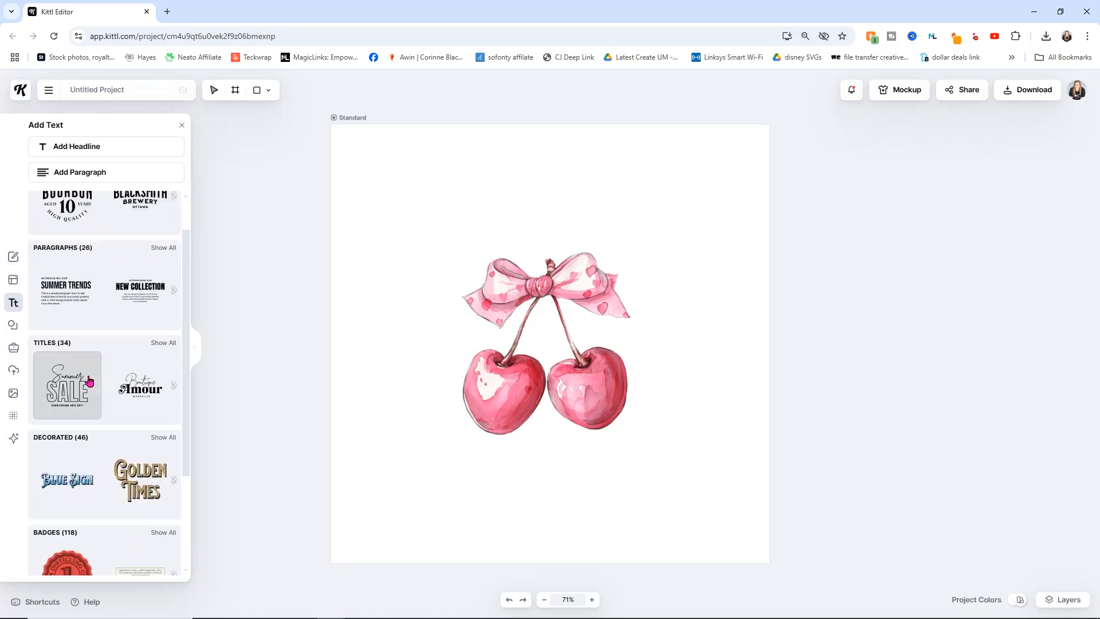
scroll(89, 380, down, 4)
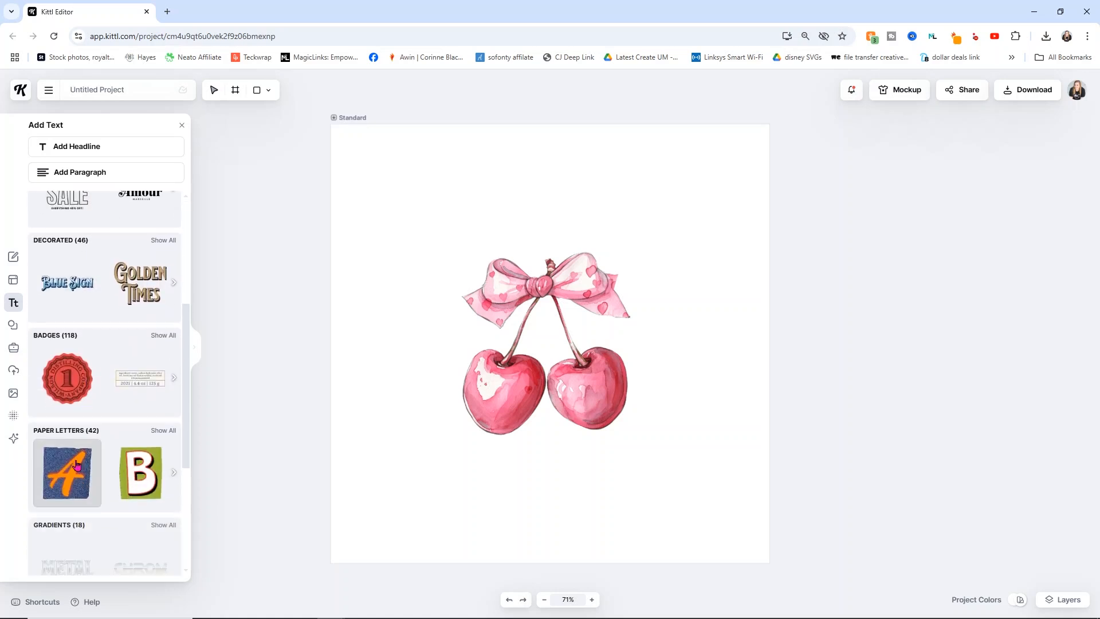
scroll(93, 462, down, 1)
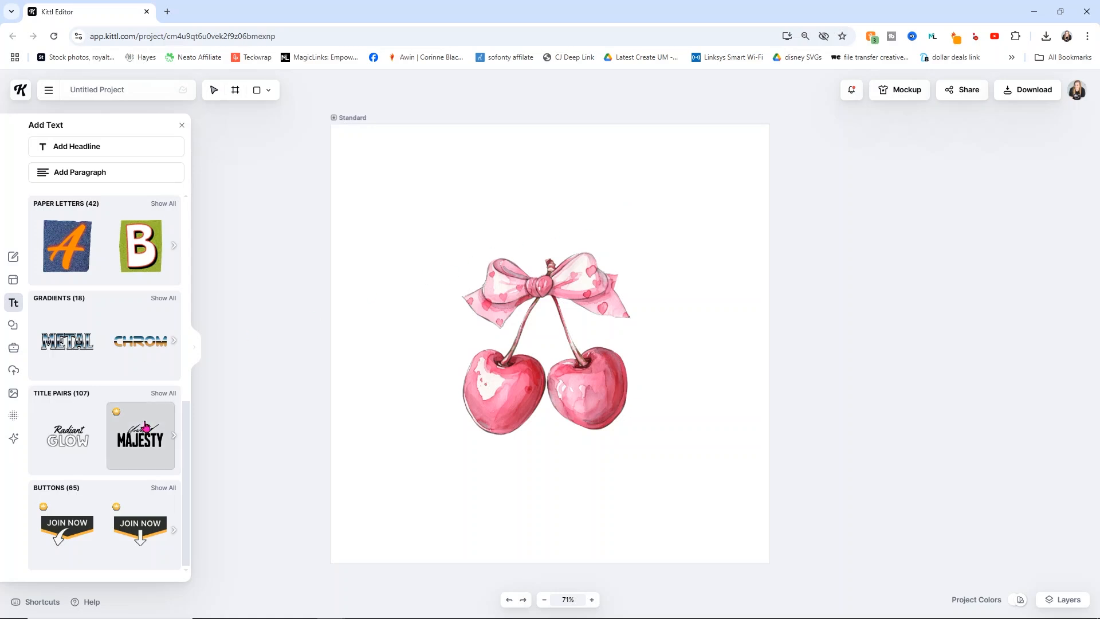
click(164, 393)
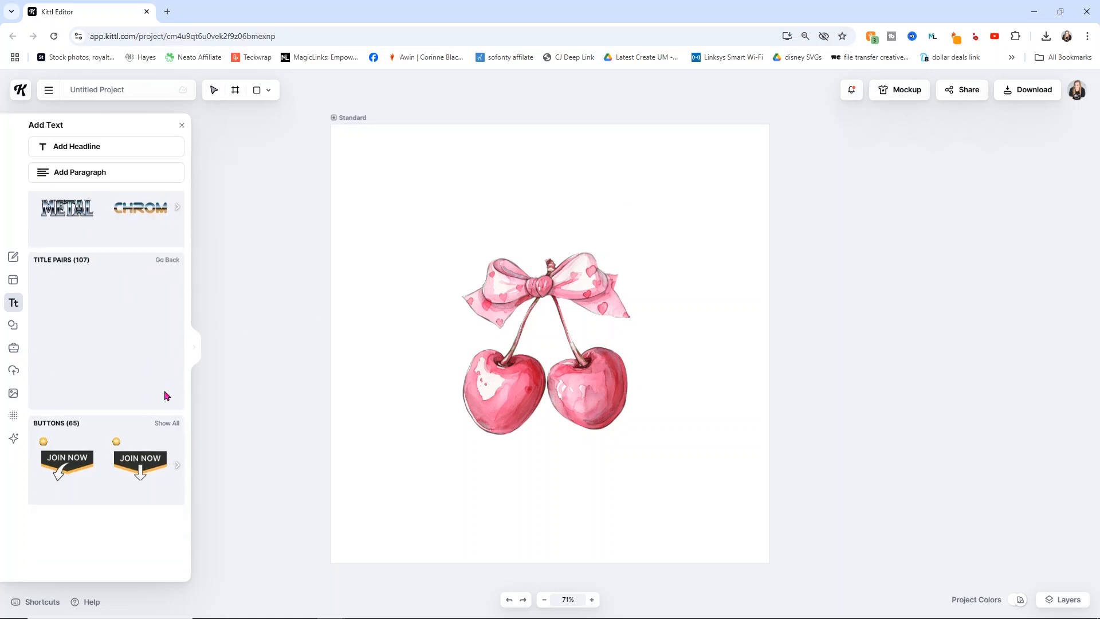
click(194, 350)
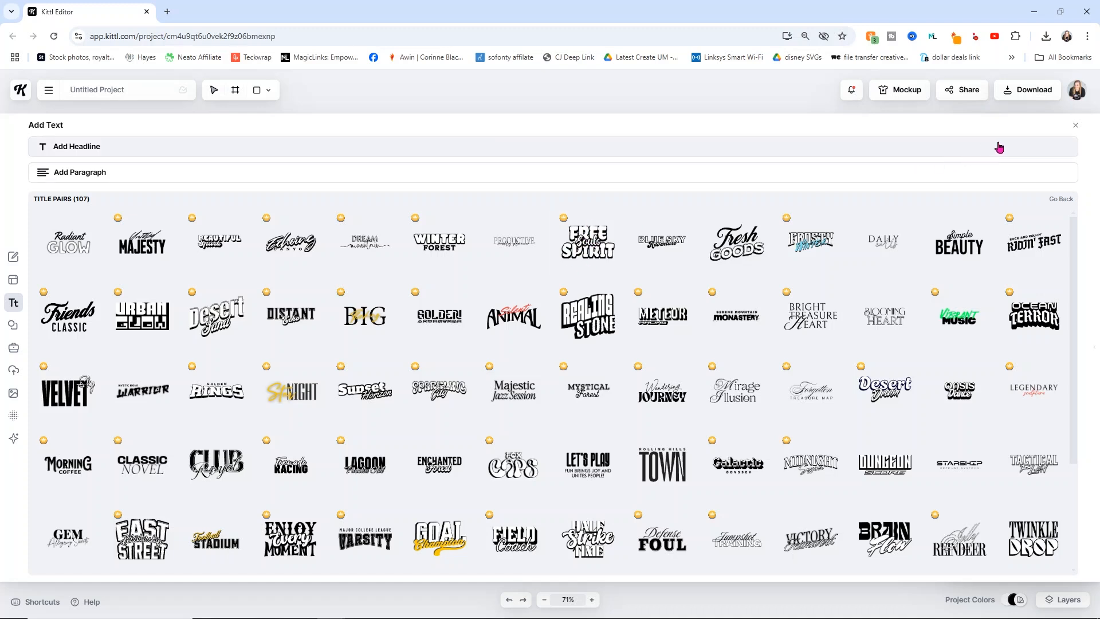
click(1074, 125)
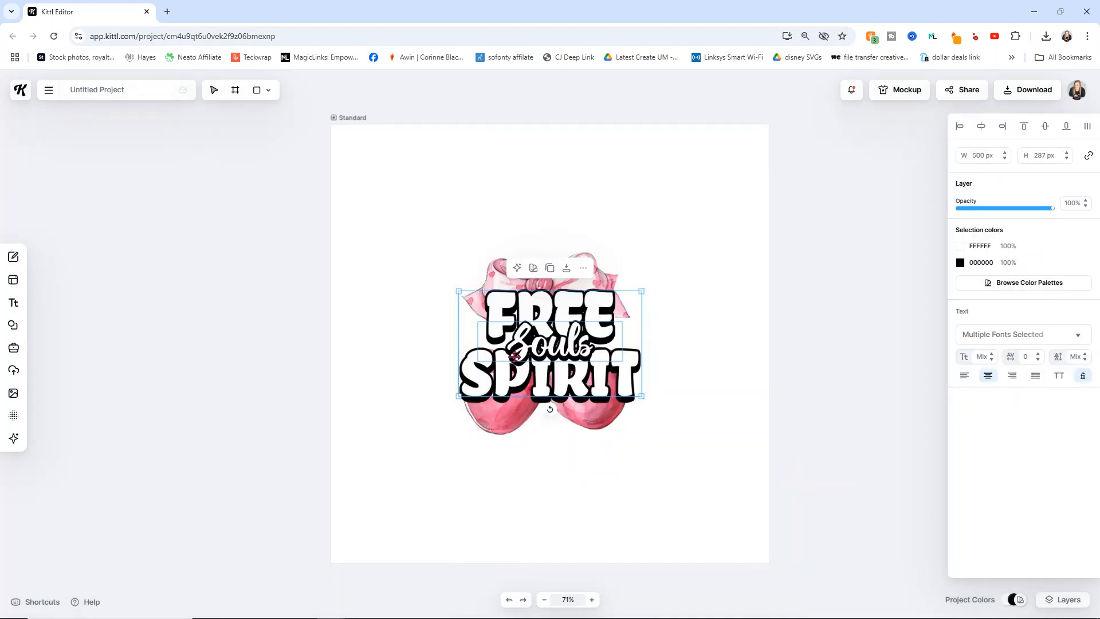
drag(578, 321, 577, 241)
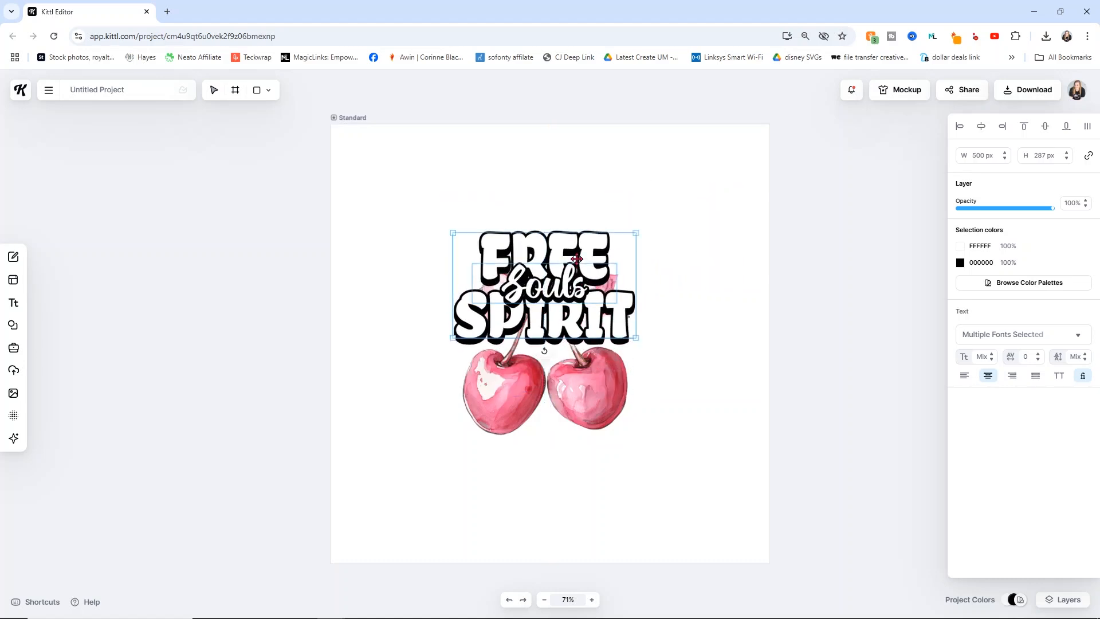
- Replace the words "FREE" and "SPIRIT" in the title with "I'M" and "CUTE"
double_click(577, 241)
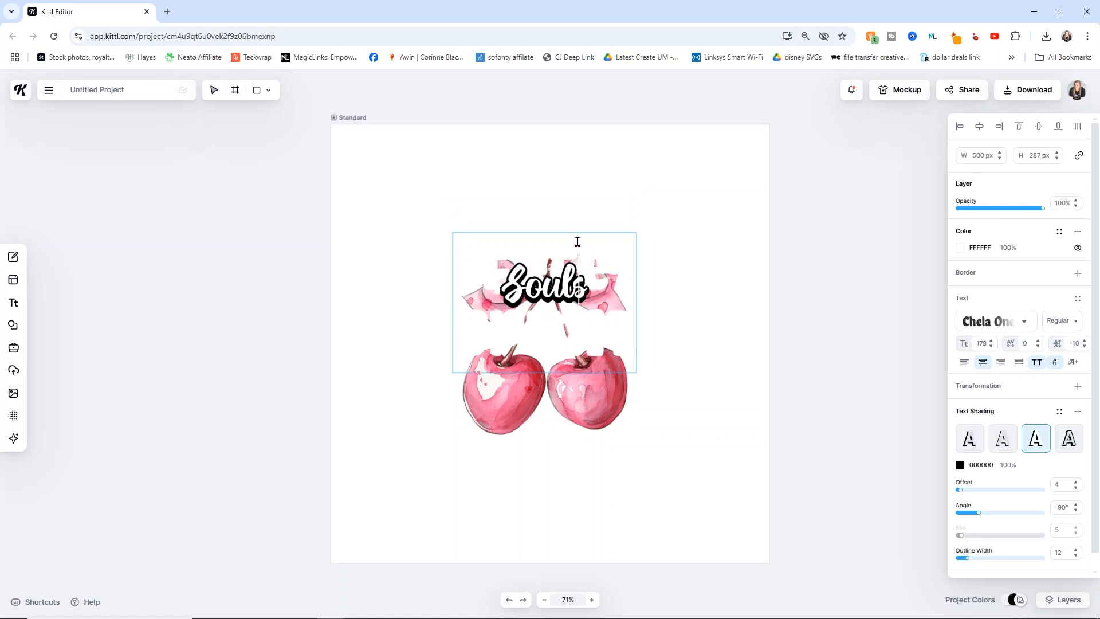
key(BackSpace)
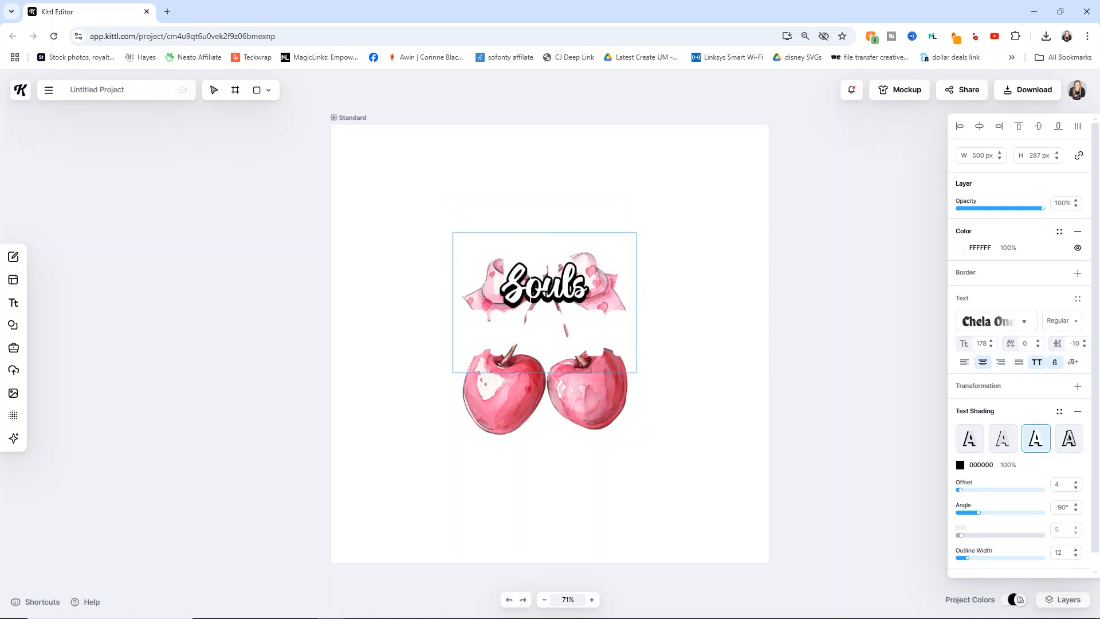
click(605, 323)
double_click(615, 329)
key(BackSpace)
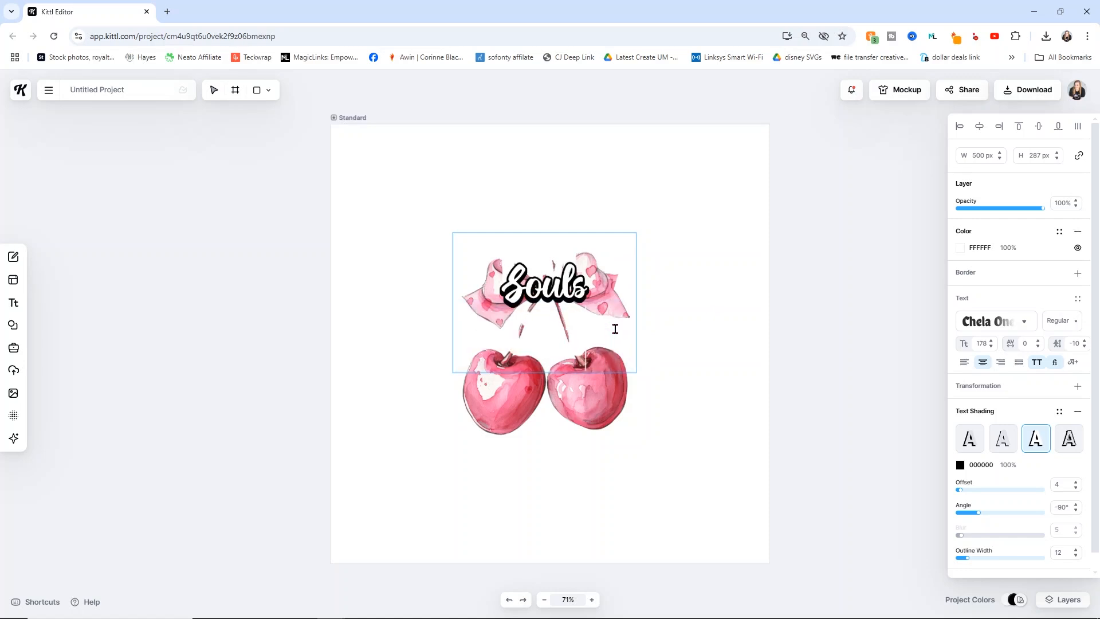
click(659, 308)
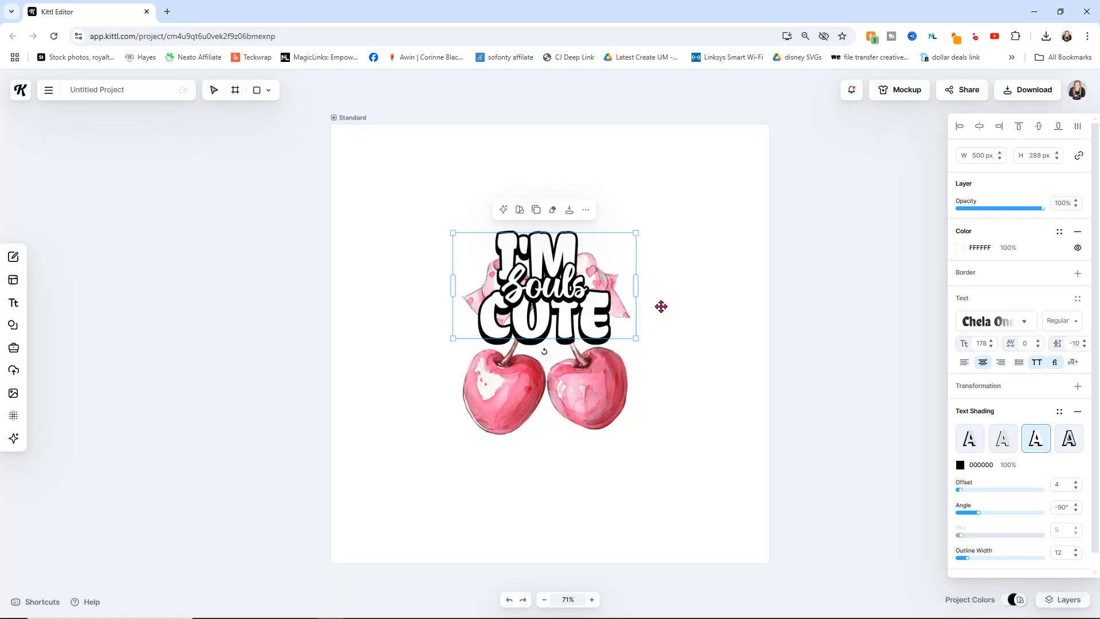
- Replace the script word "Souls" in the middle of the title with "Cherry"
double_click(552, 281)
text(Cherry)
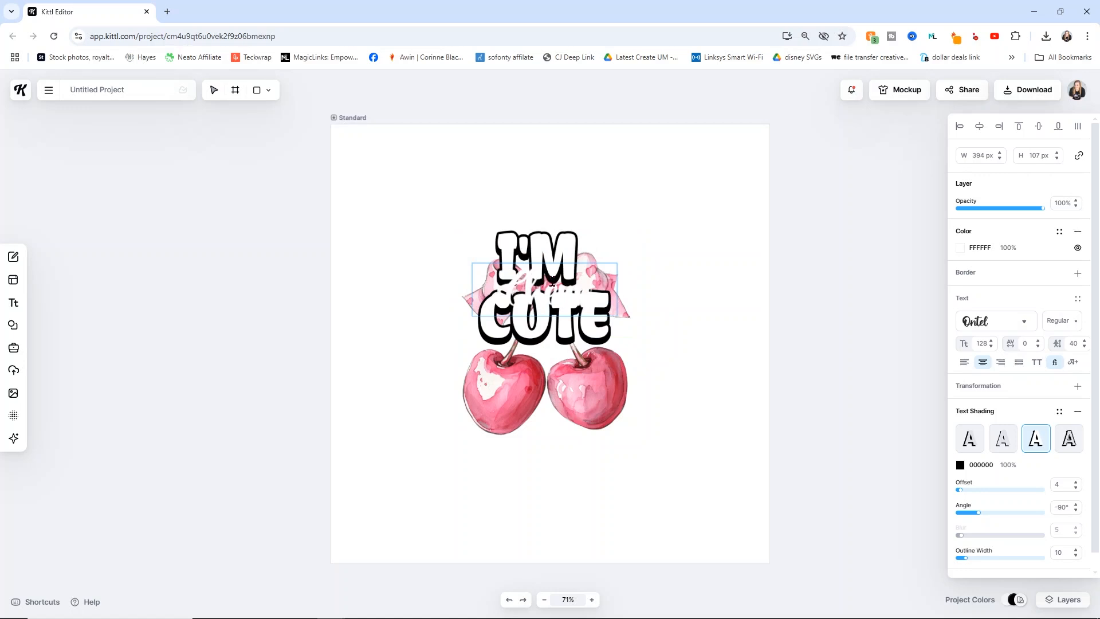
key(Escape)
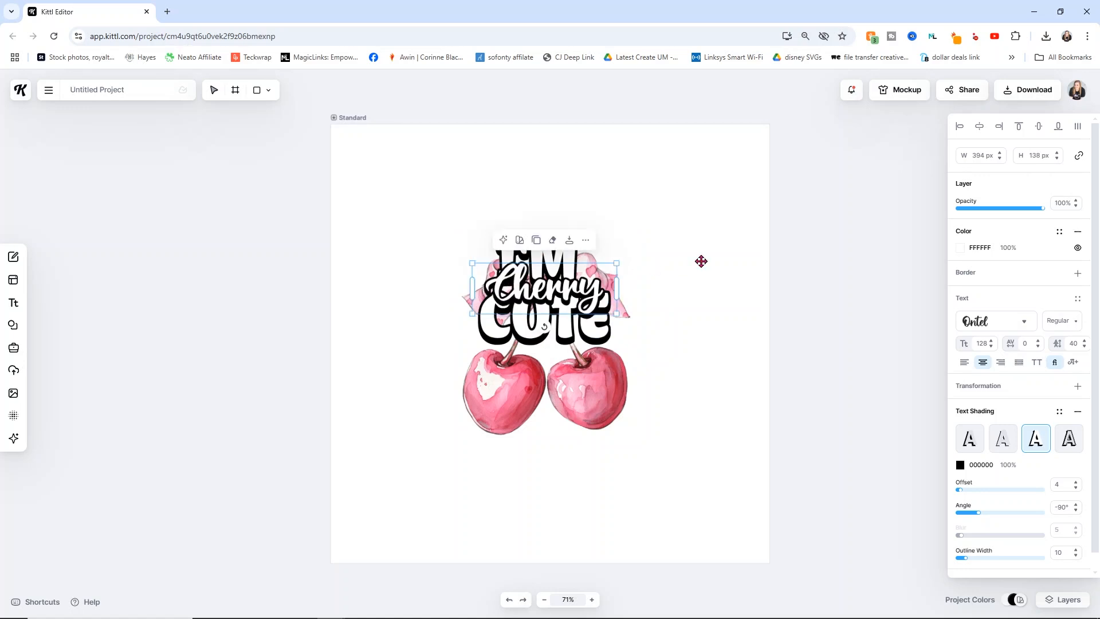
- Move the "I'm Cherry Cute" title to the artboard's upper left area and enlarge it to about 1190 px wide
click(697, 281)
drag(583, 321, 470, 220)
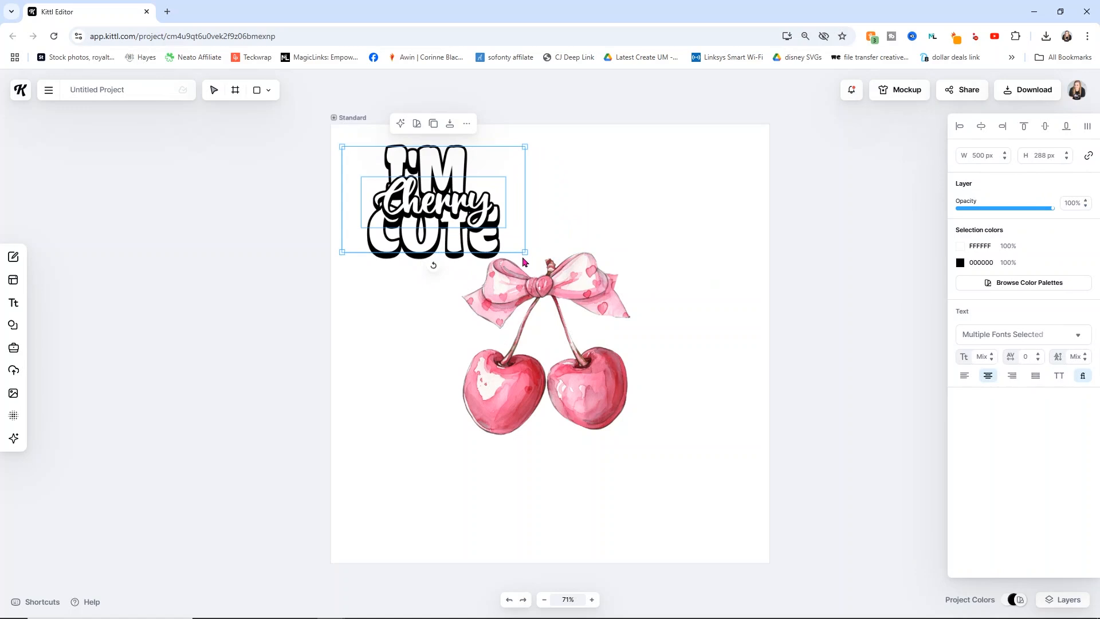
drag(524, 252, 753, 437)
- Change the title's white fill to bright pink FF1E9E and deselect it
click(959, 246)
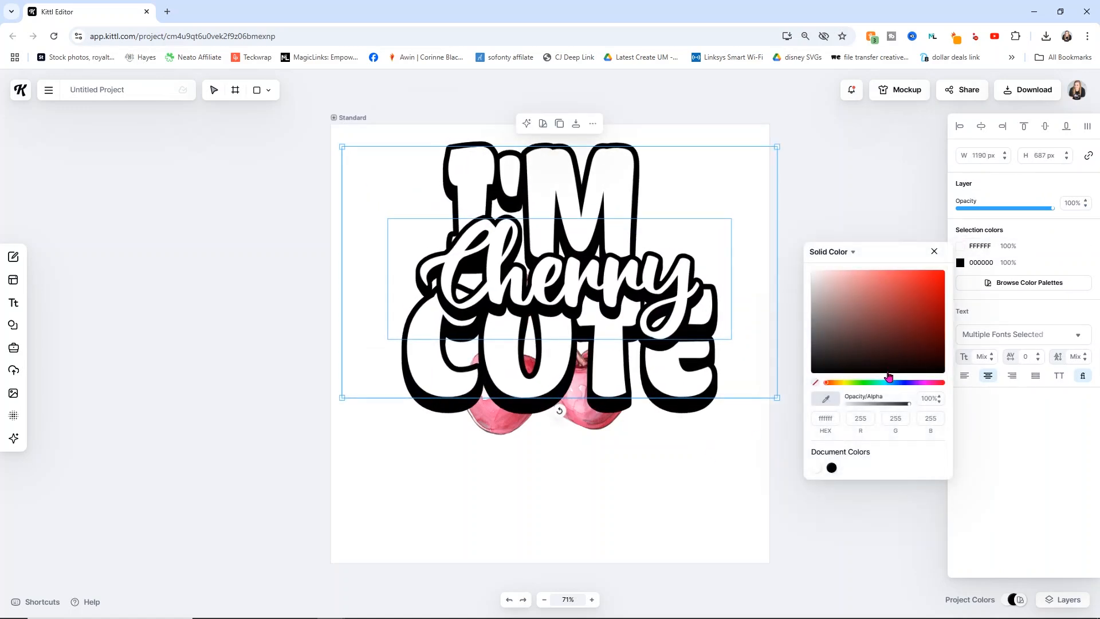
drag(919, 382, 931, 382)
click(928, 270)
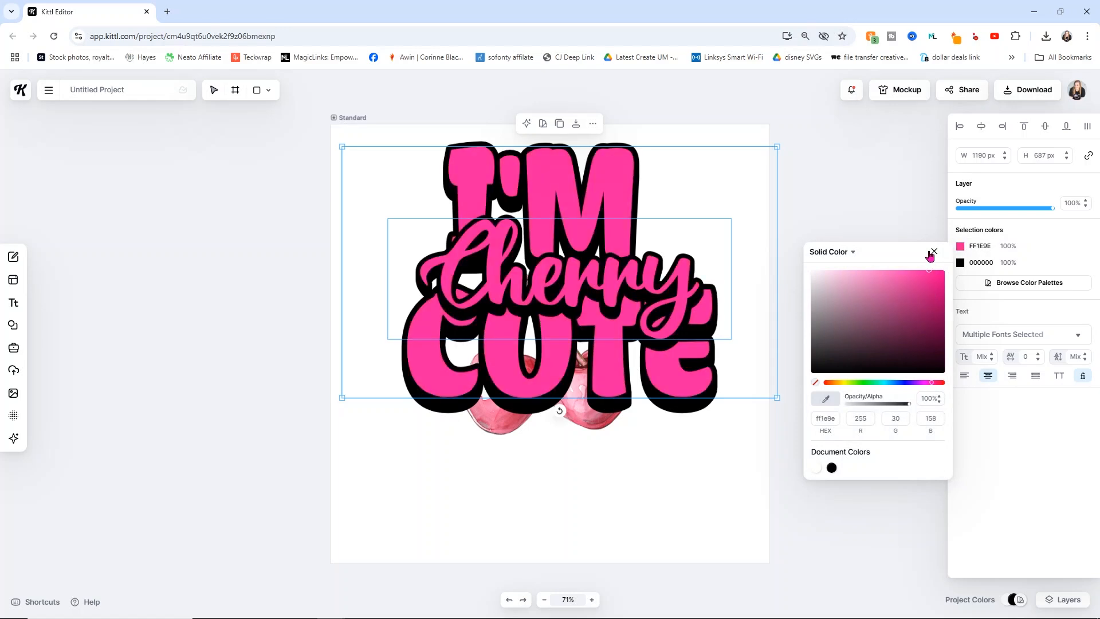
click(810, 174)
- Shrink the pink title to about 810 px wide and move the cherries with the bow beside it on the right
mouse_move(665, 282)
mouse_down()
mouse_move(644, 346)
mouse_move(610, 348)
mouse_move(658, 293)
mouse_up()
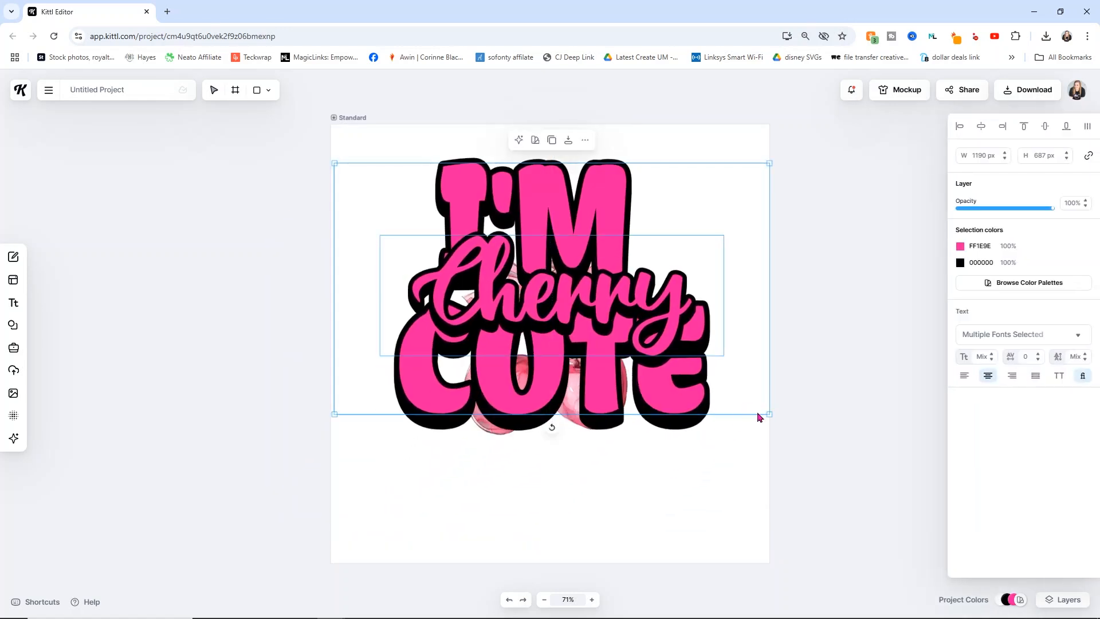
drag(762, 409, 630, 319)
click(674, 421)
drag(674, 422, 691, 395)
drag(678, 335, 543, 444)
click(738, 278)
drag(697, 343, 540, 402)
drag(519, 455, 697, 317)
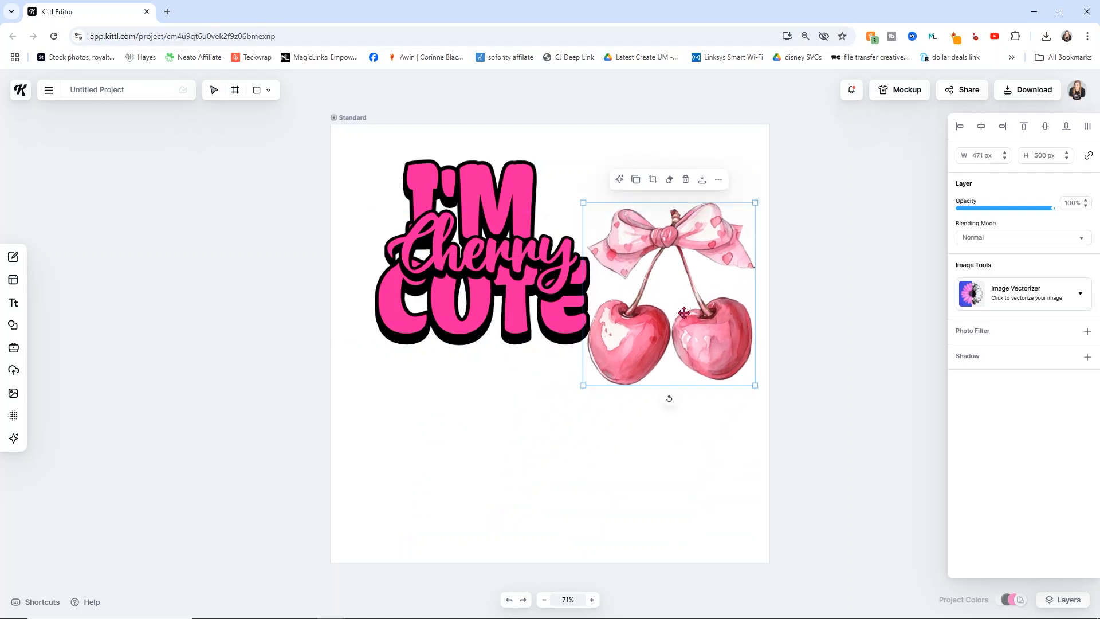
- Bring the cherries with the bow to the front and shift them up and left, closer to the title
right_click(693, 296)
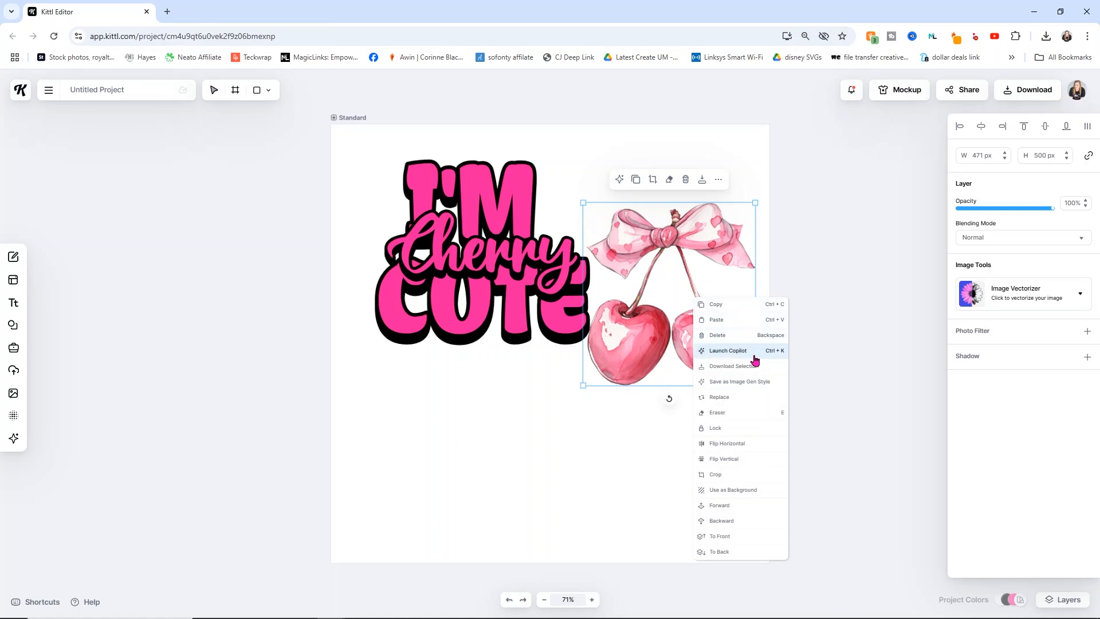
click(733, 534)
drag(706, 343, 669, 296)
- Delete the pink "I'm Cherry Cute" title and move the cherries back to the middle of the artboard
click(465, 259)
key(Delete)
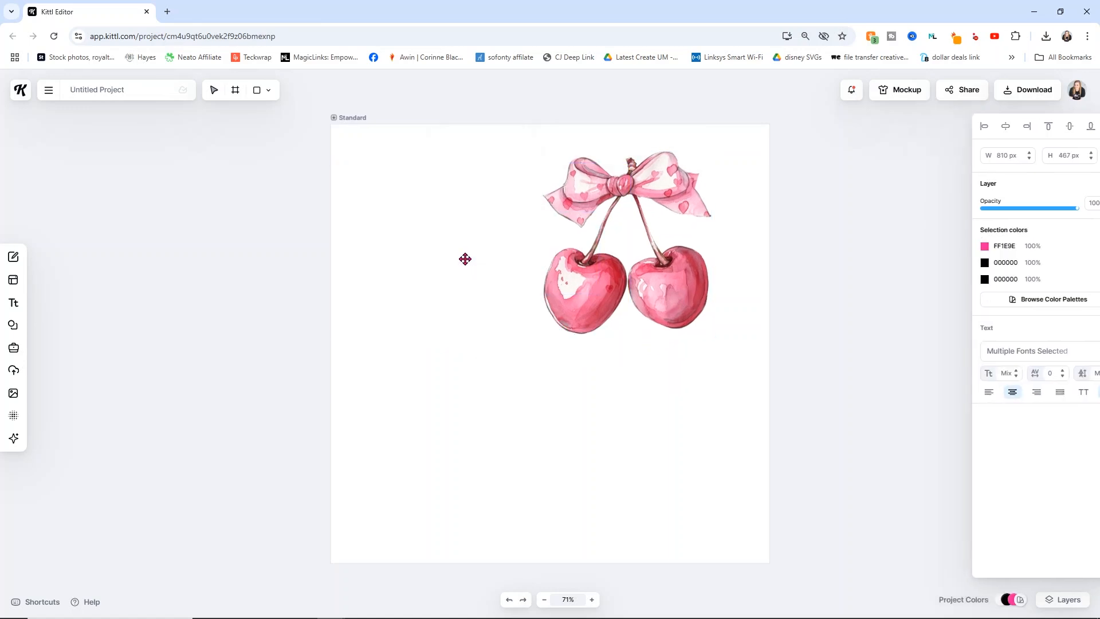
drag(610, 197, 548, 293)
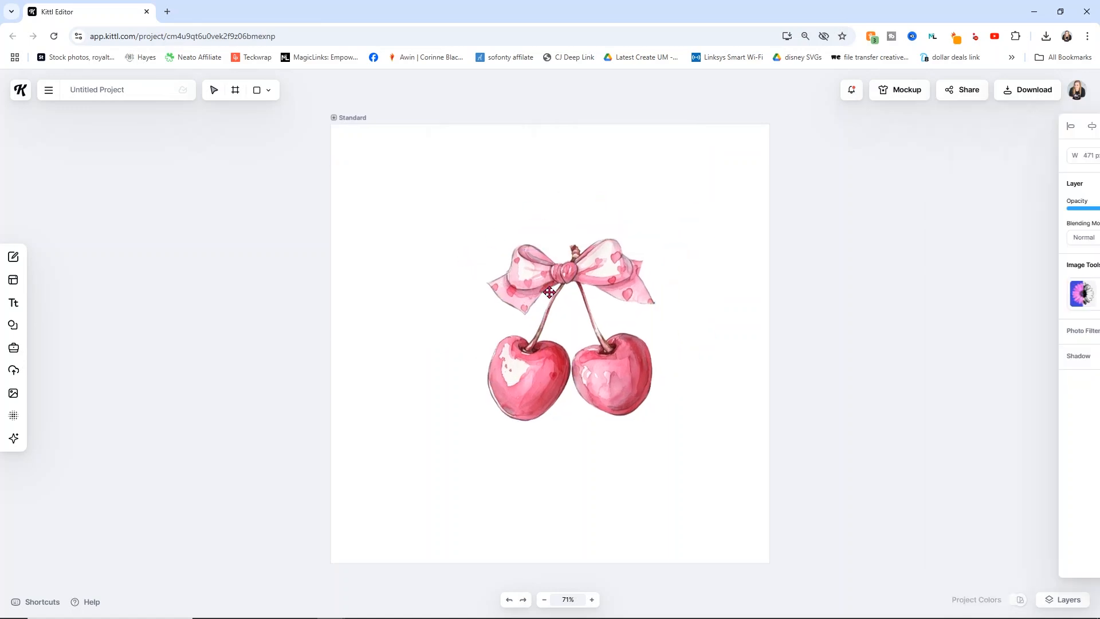
- Add the "Escape Wild" text design from the Title Pairs collection and place it above the bow
click(14, 304)
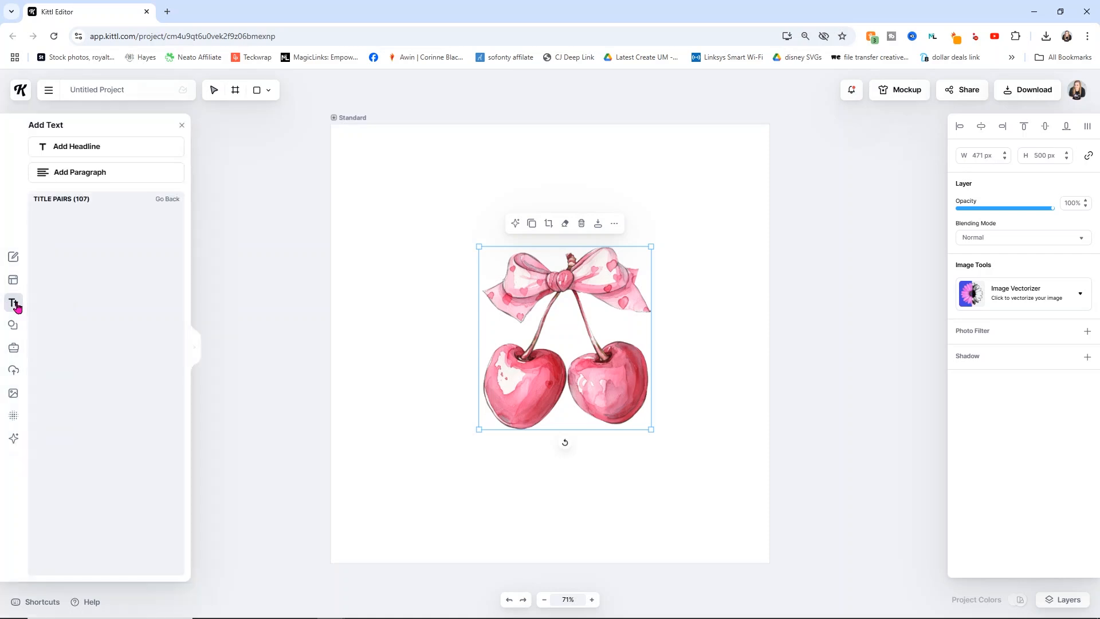
click(172, 199)
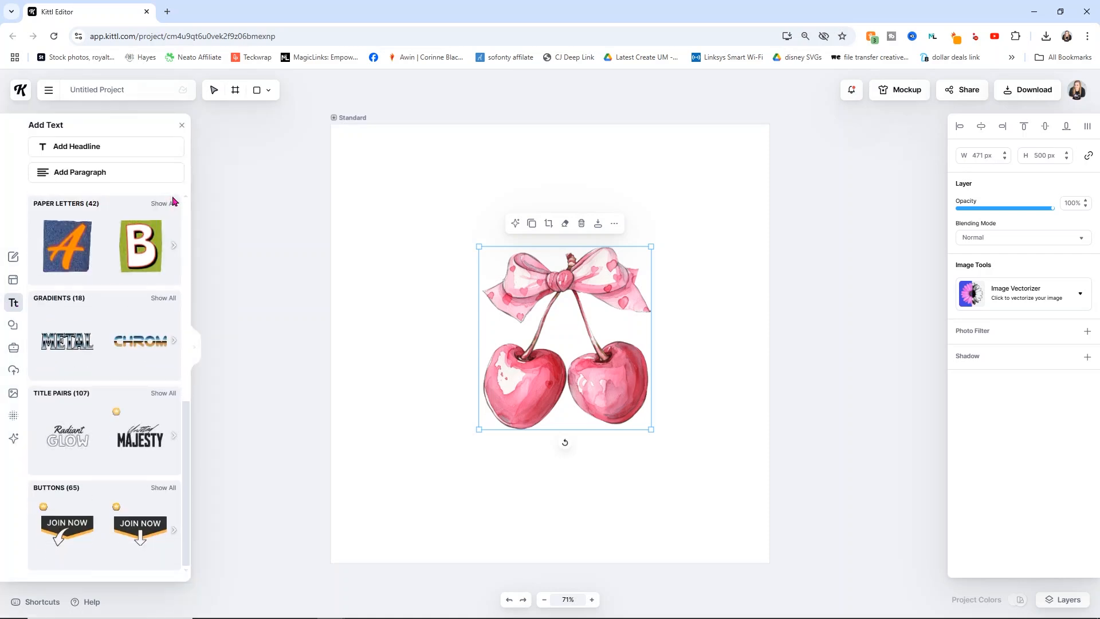
click(164, 394)
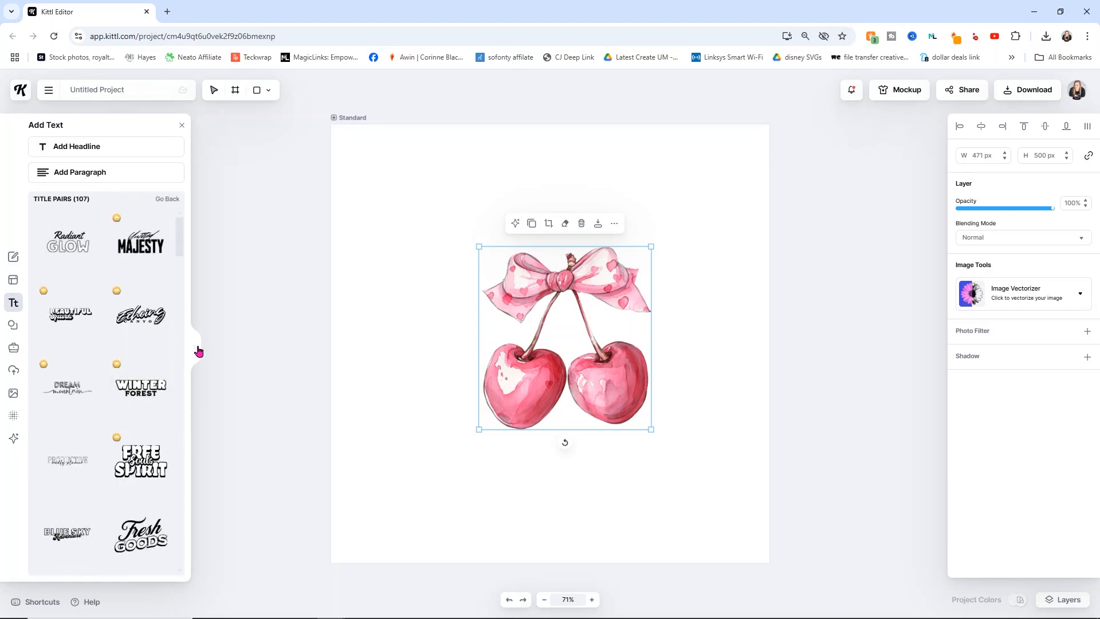
click(198, 351)
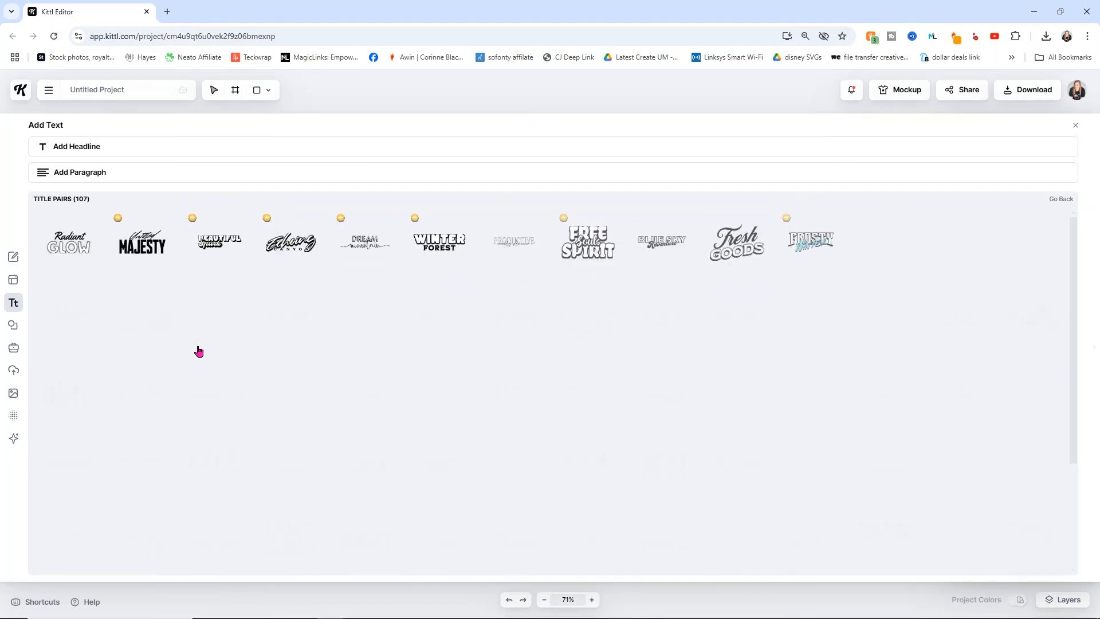
click(199, 351)
drag(581, 323, 583, 223)
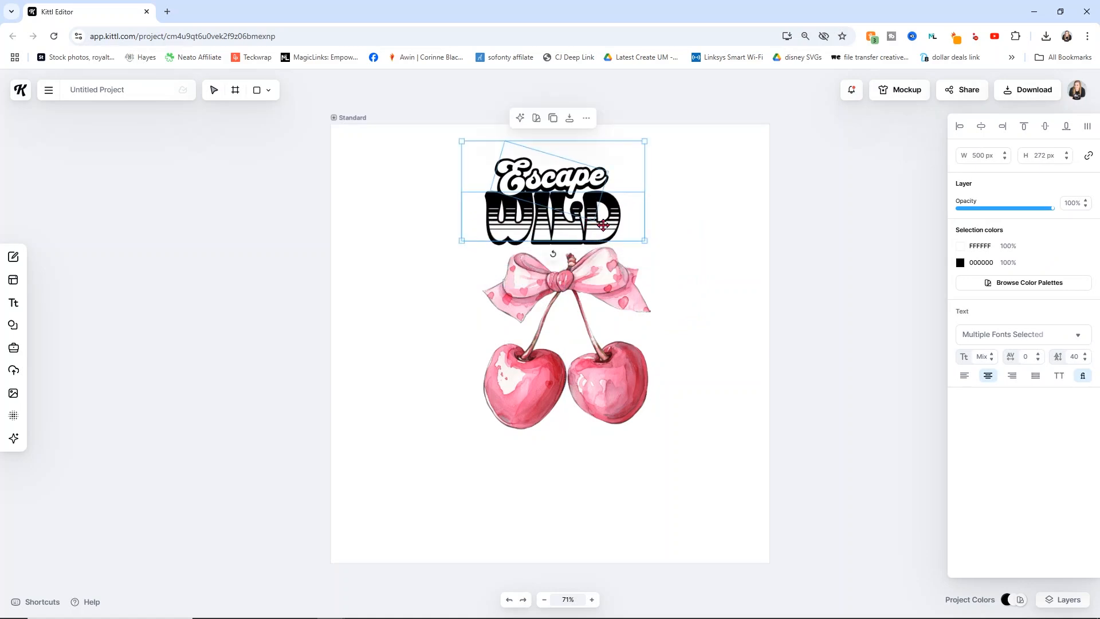
- Replace the script word "Escape" in the title with "Cherry"
double_click(588, 176)
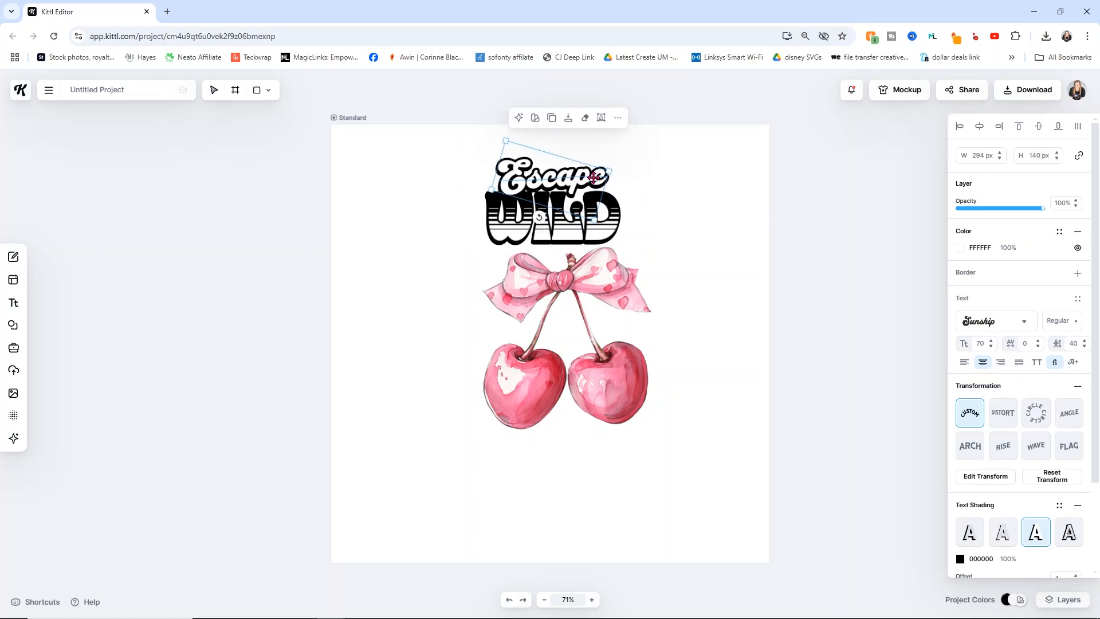
double_click(594, 178)
drag(591, 160, 490, 153)
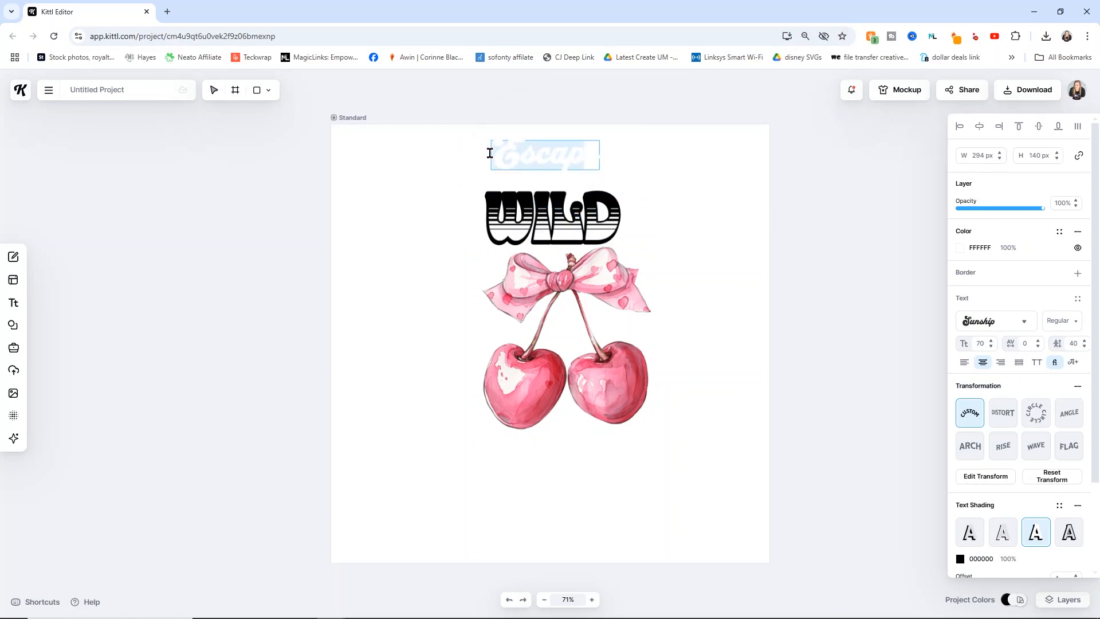
key(BackSpace)
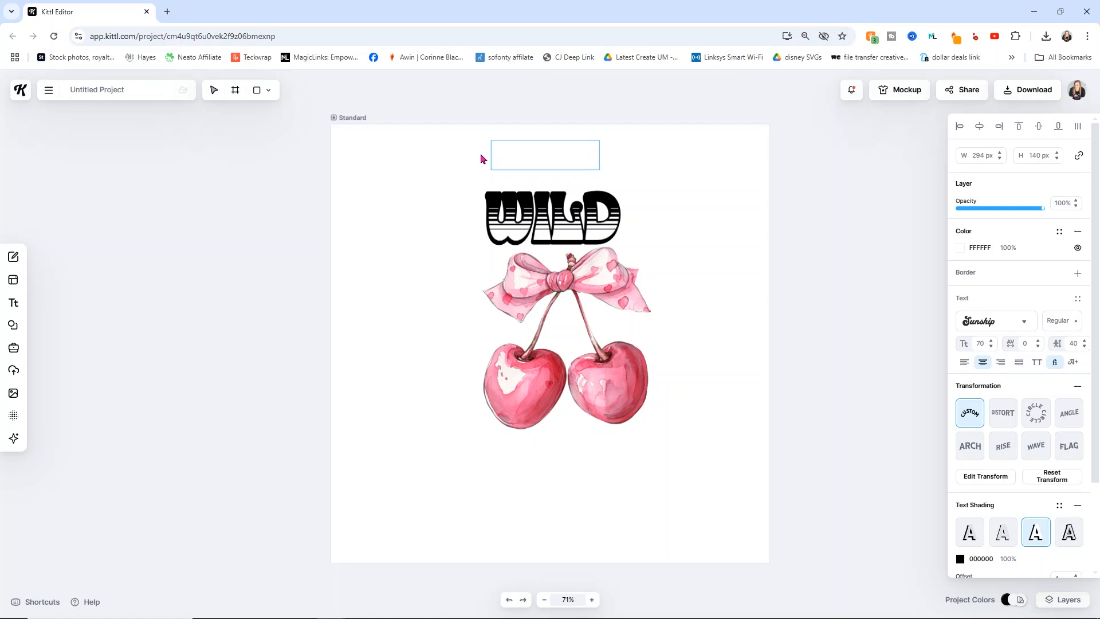
click(634, 226)
- Change the fill color of the word "Cherry" to red FF0808
double_click(556, 169)
click(956, 251)
drag(917, 302, 941, 268)
click(816, 207)
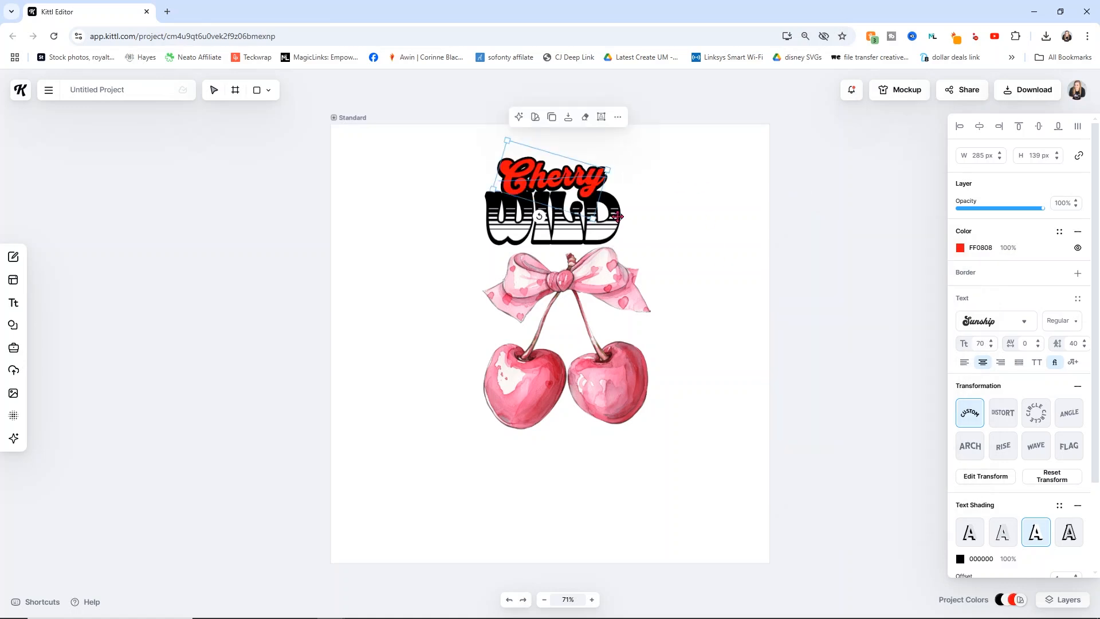
- Replace the striped word "WILD" with "CUTE" and deselect the text
click(615, 217)
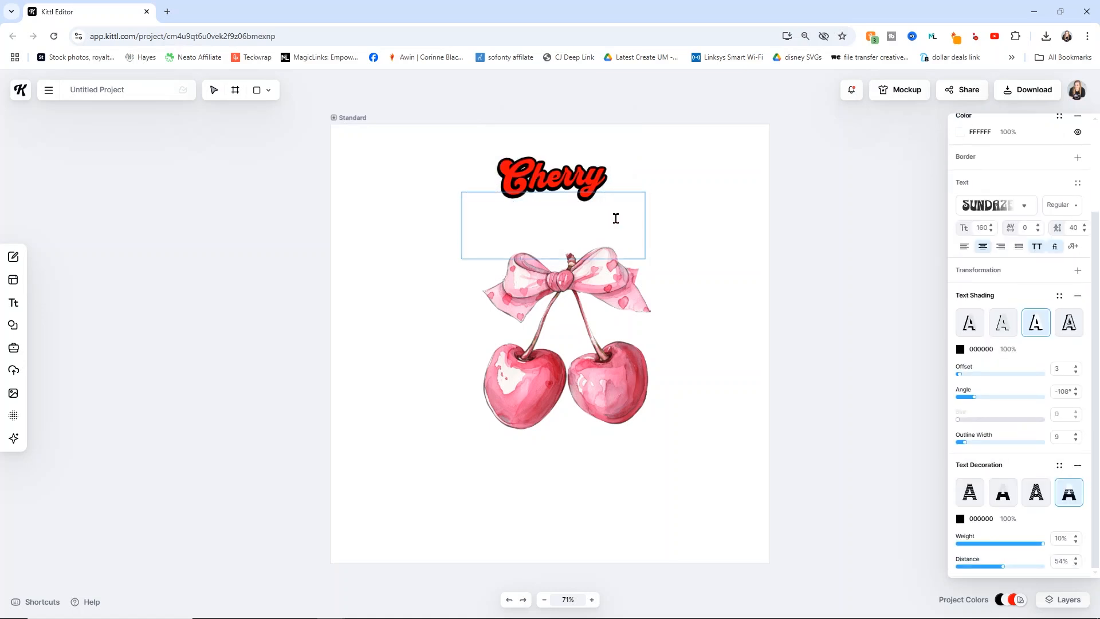
drag(631, 219, 468, 219)
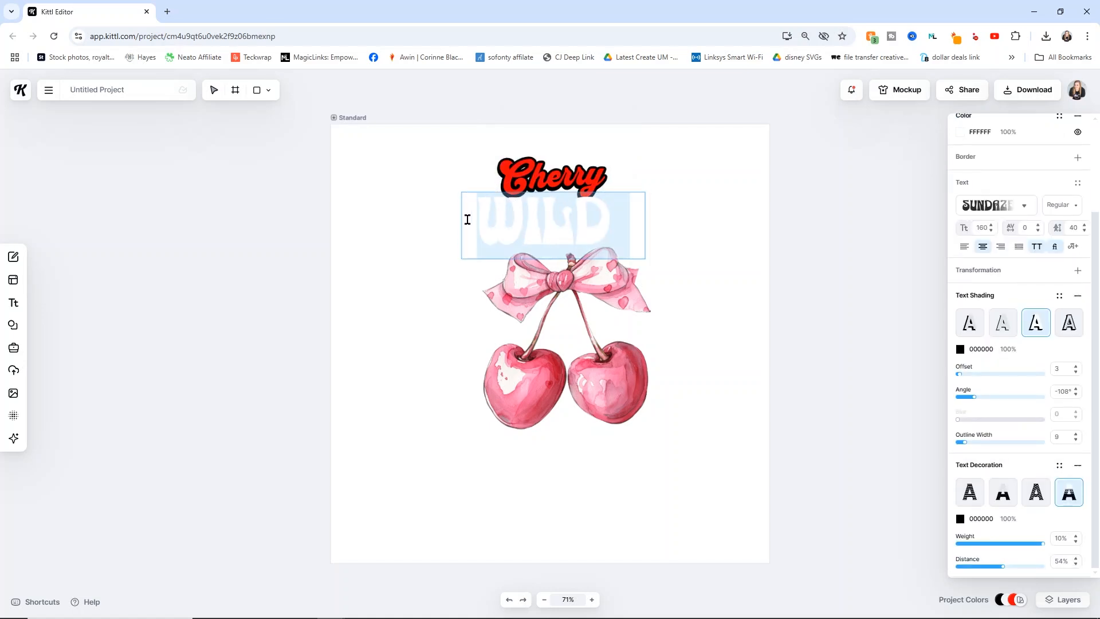
key(BackSpace)
text(CUTE)
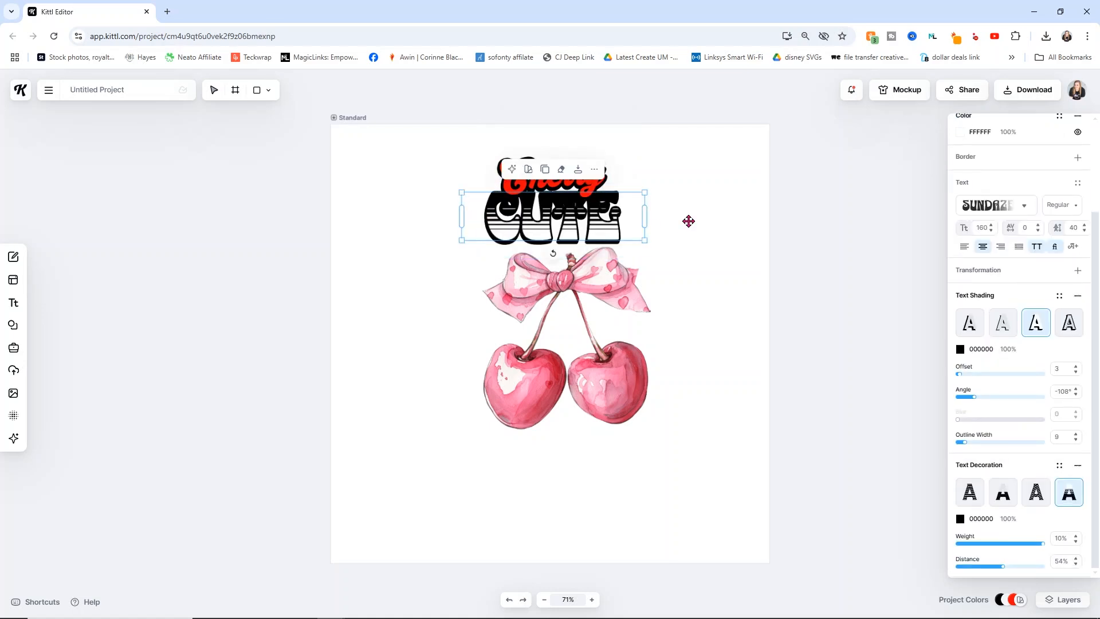
click(665, 181)
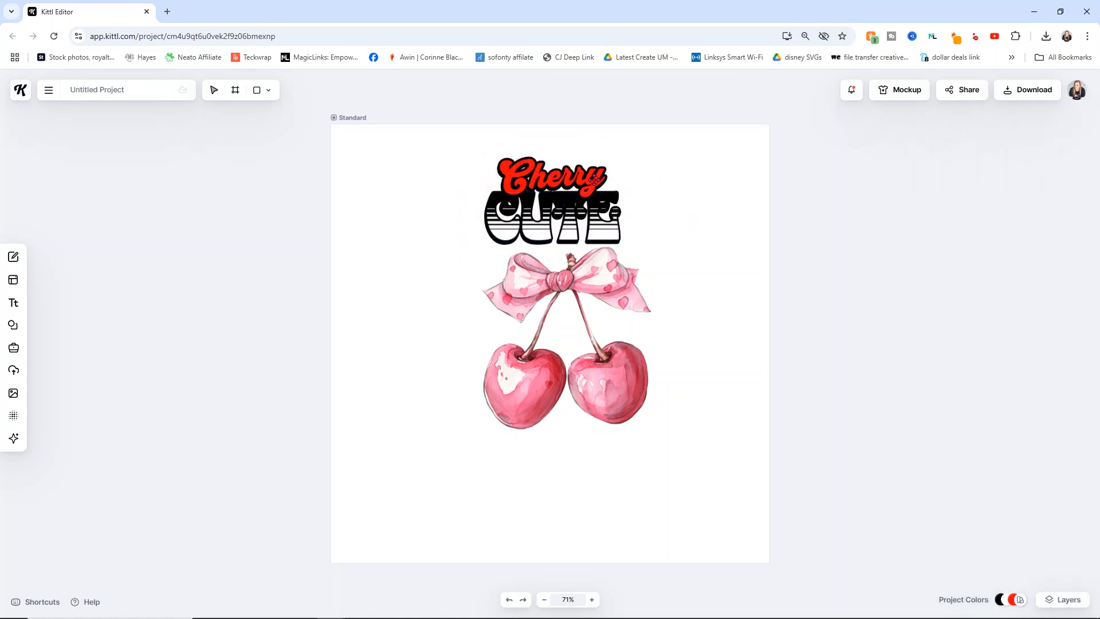
- Change the fill color of the word "Cherry" from red to light pink F495C0 and deselect the title
click(579, 163)
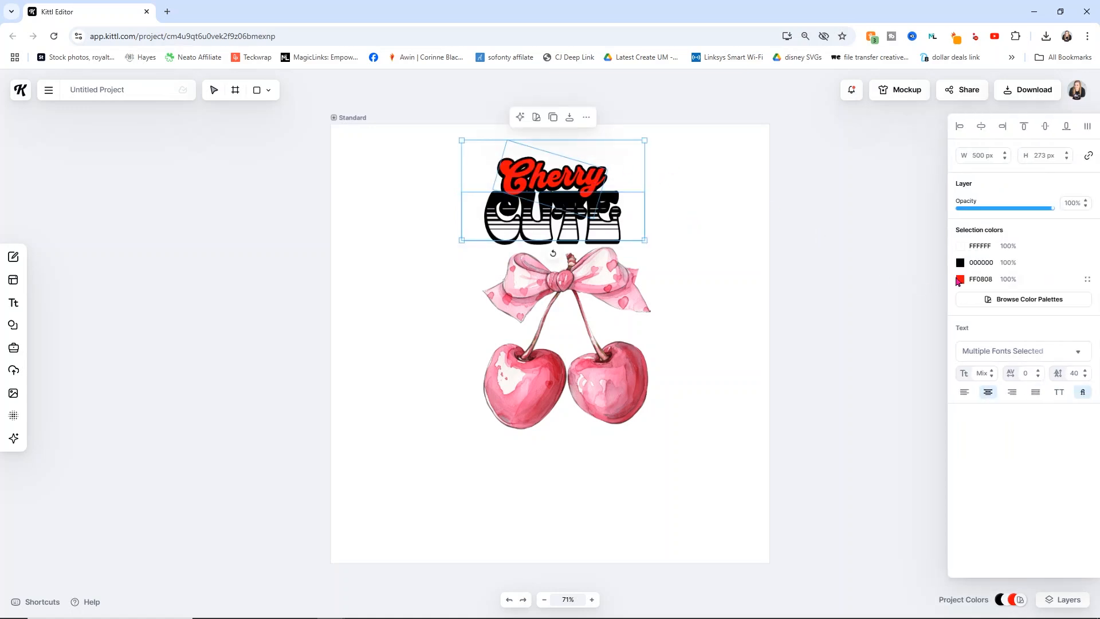
click(958, 279)
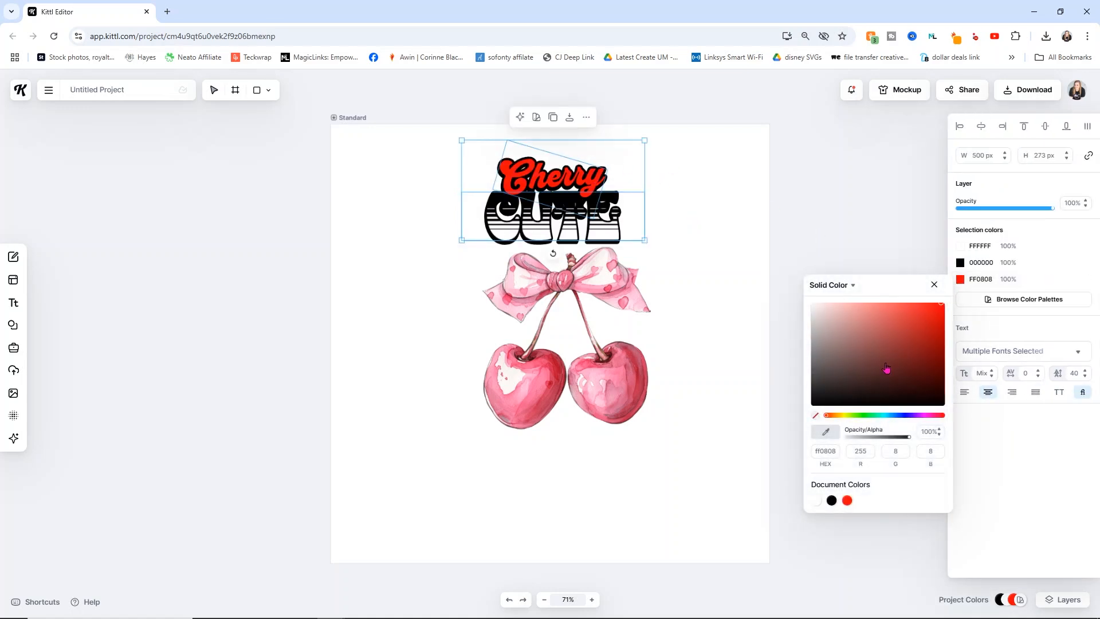
drag(895, 367, 833, 306)
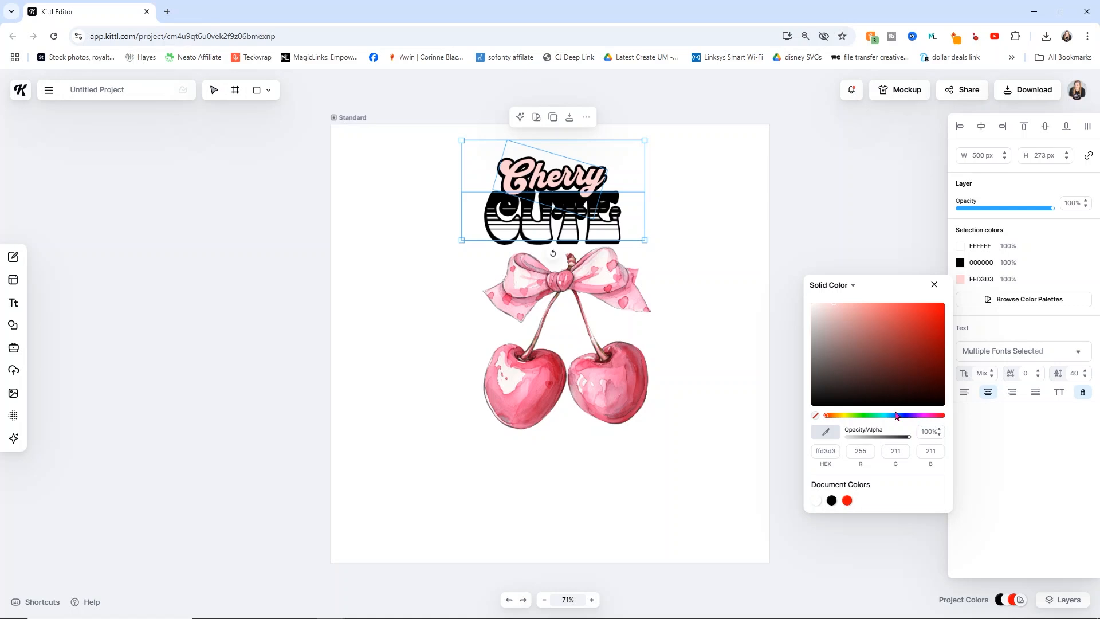
drag(825, 418, 928, 419)
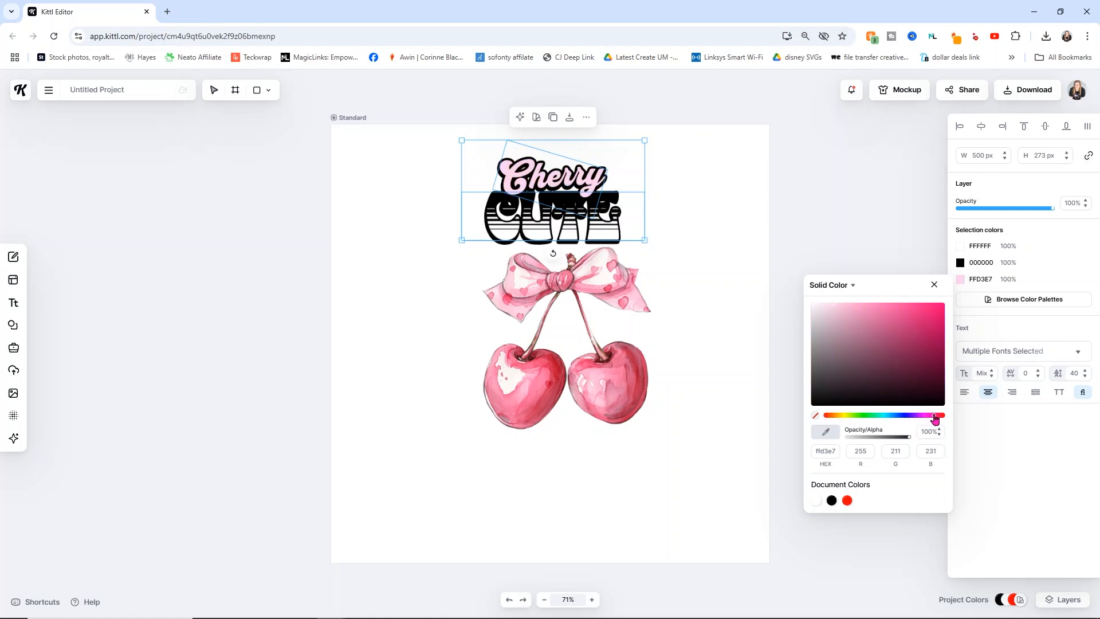
drag(841, 312, 864, 312)
click(709, 223)
- Recolor the white striped fill of the word "CUTE" with the pink document color F495C0
click(618, 227)
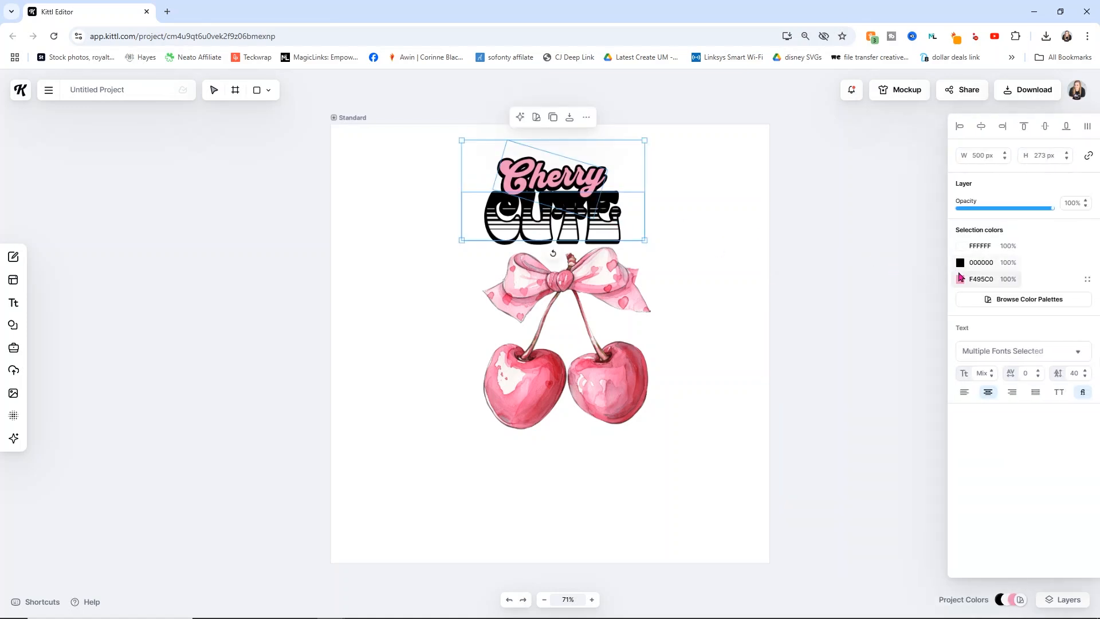
click(960, 246)
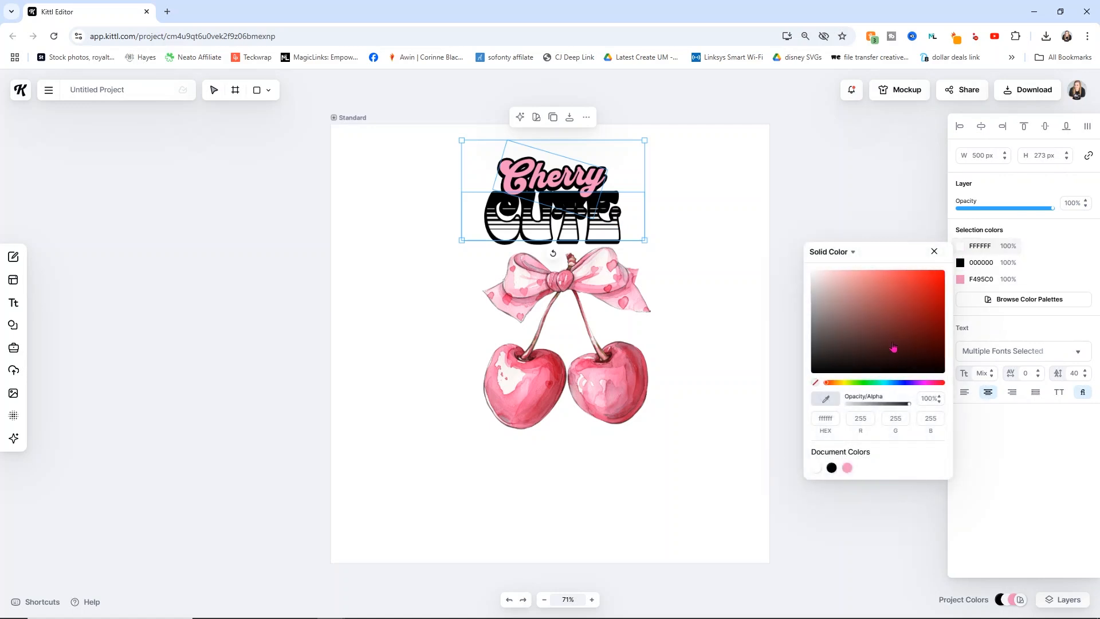
click(846, 468)
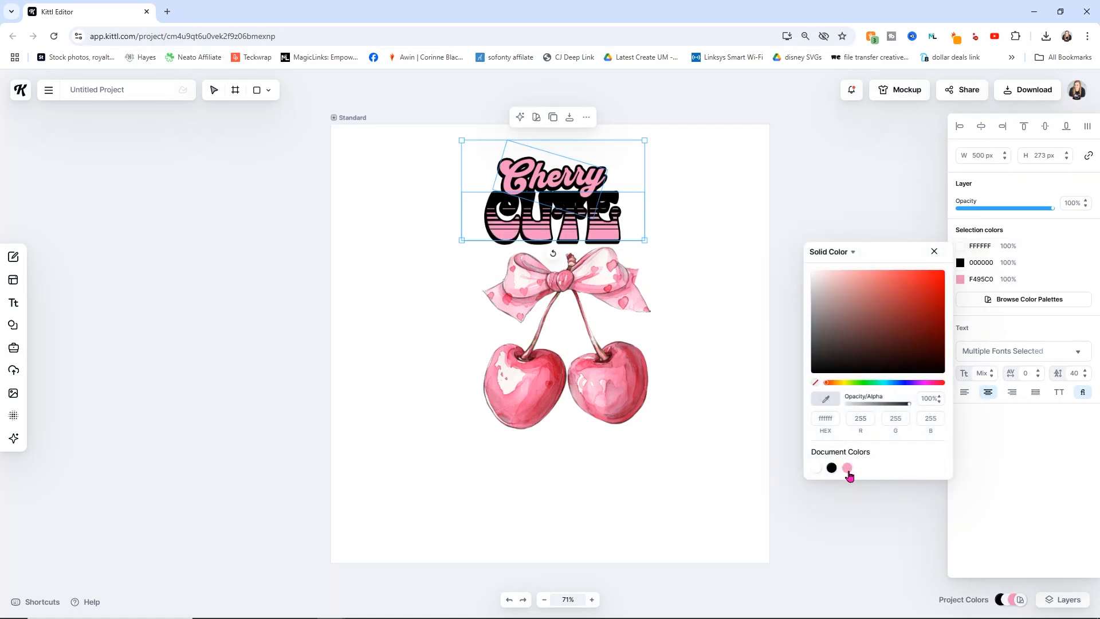
drag(886, 350, 864, 265)
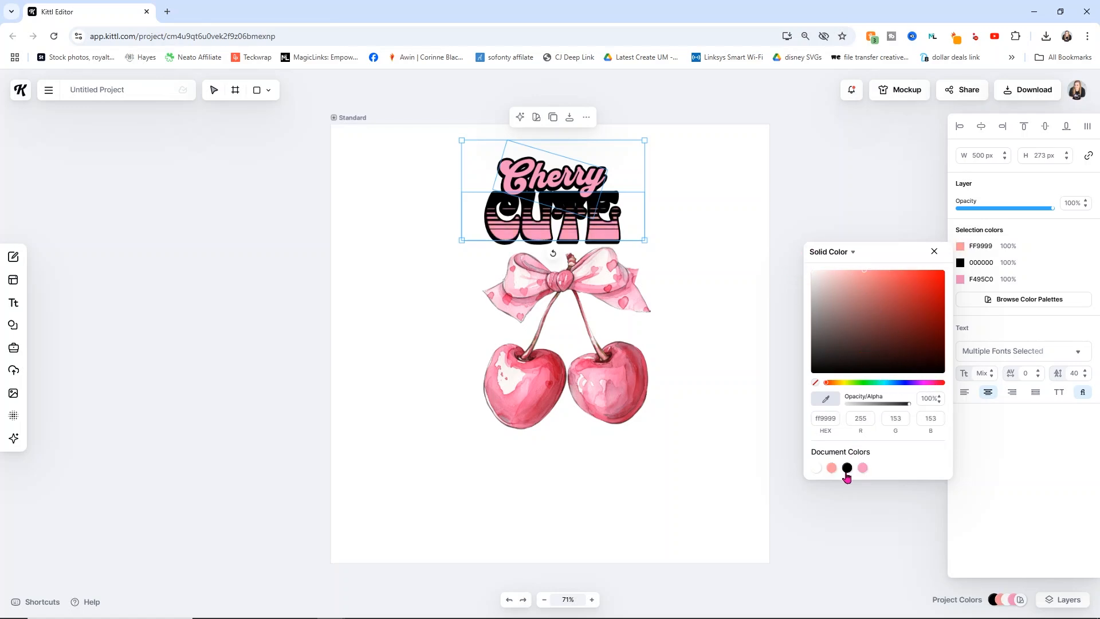
click(863, 468)
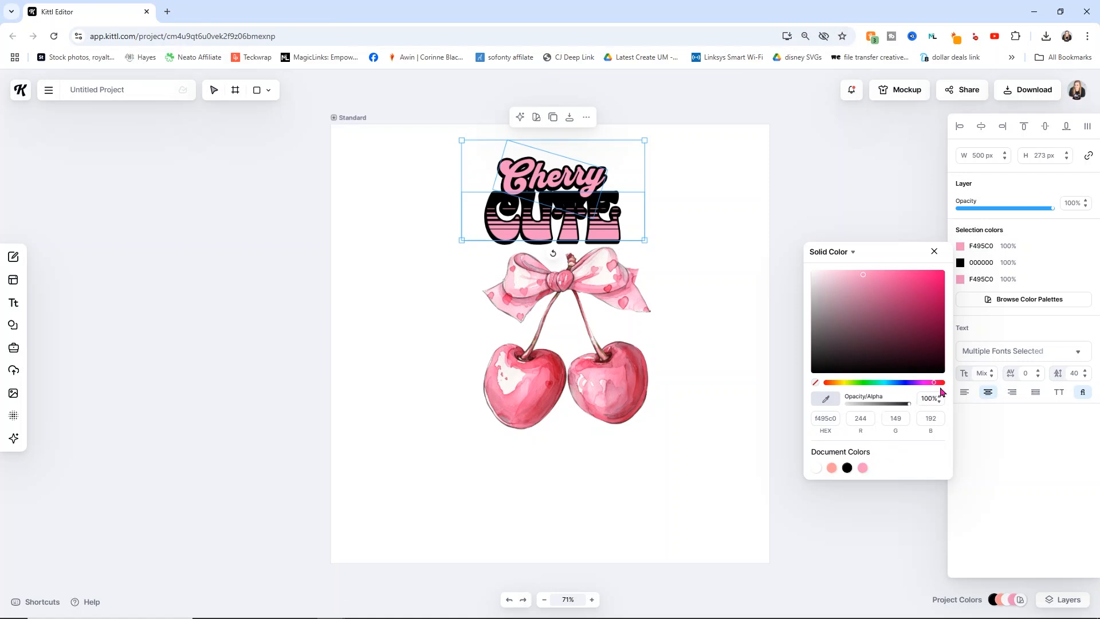
- Shift the "CUTE" stripe fill to mint green 95F4AB, apply the same green to "Cherry", and deselect the title
drag(936, 385, 870, 400)
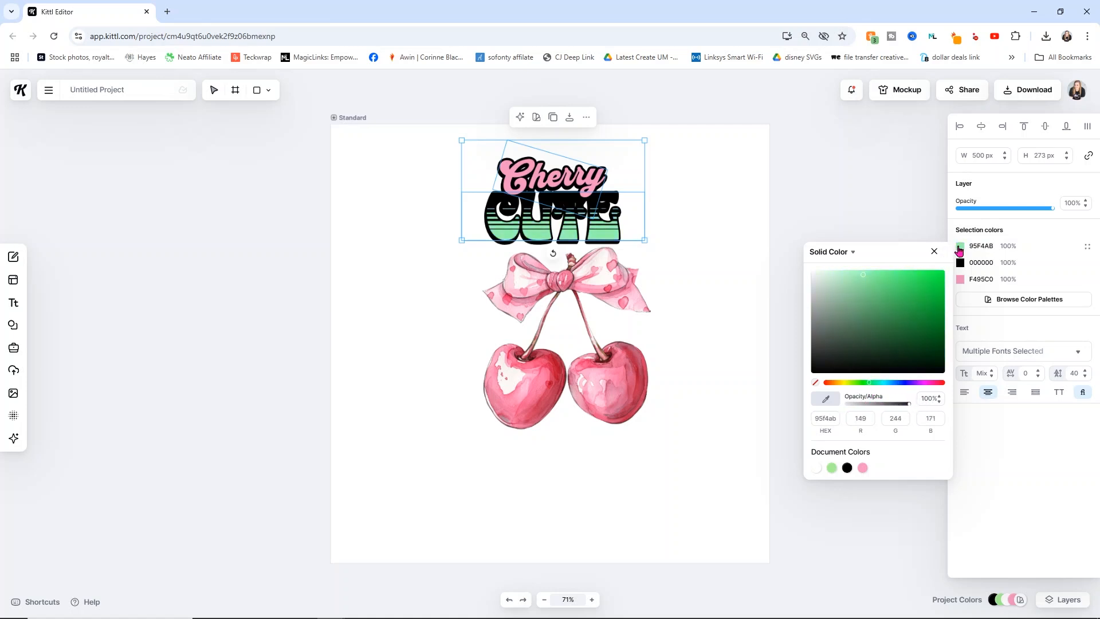
click(961, 279)
click(831, 500)
click(822, 206)
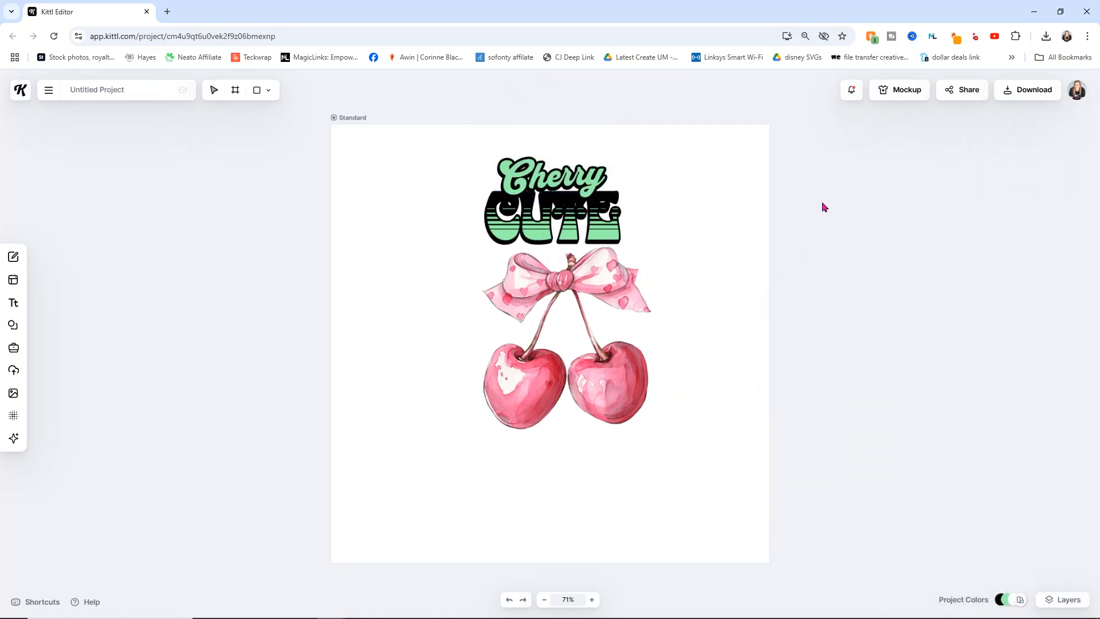
- Move the watercolor cherries down and enlarge the title to about 793 px wide above the bow
drag(560, 312, 562, 364)
click(546, 210)
drag(462, 240, 354, 299)
drag(521, 252, 579, 245)
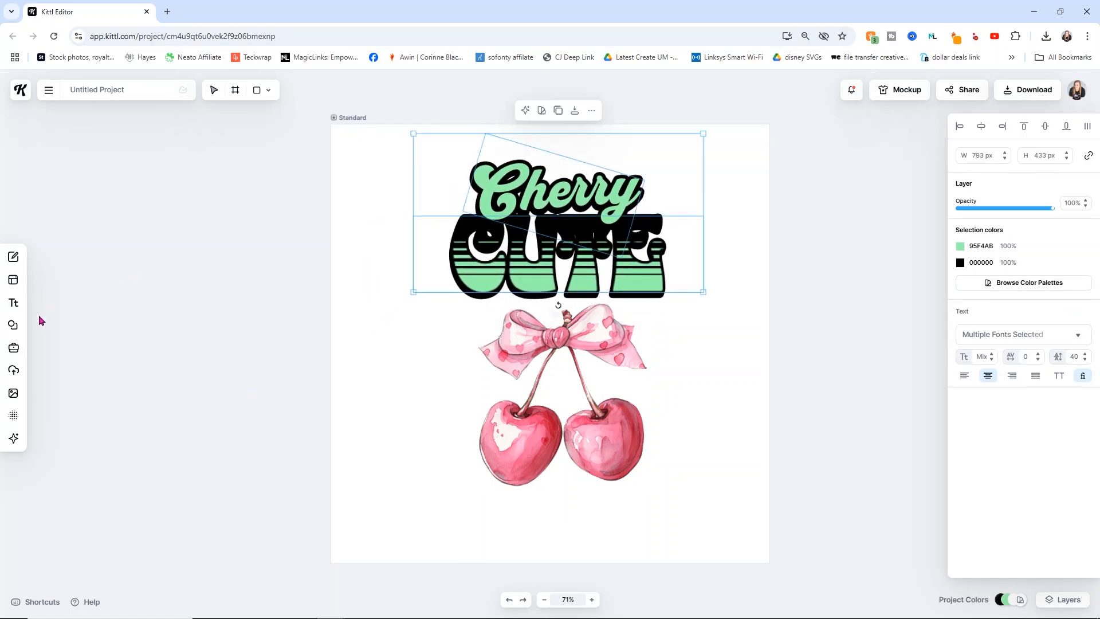
- Add the teal-leaved cherry illustration from an elements search for "Cherry" and swap it for the watercolor cherries below the title
click(12, 325)
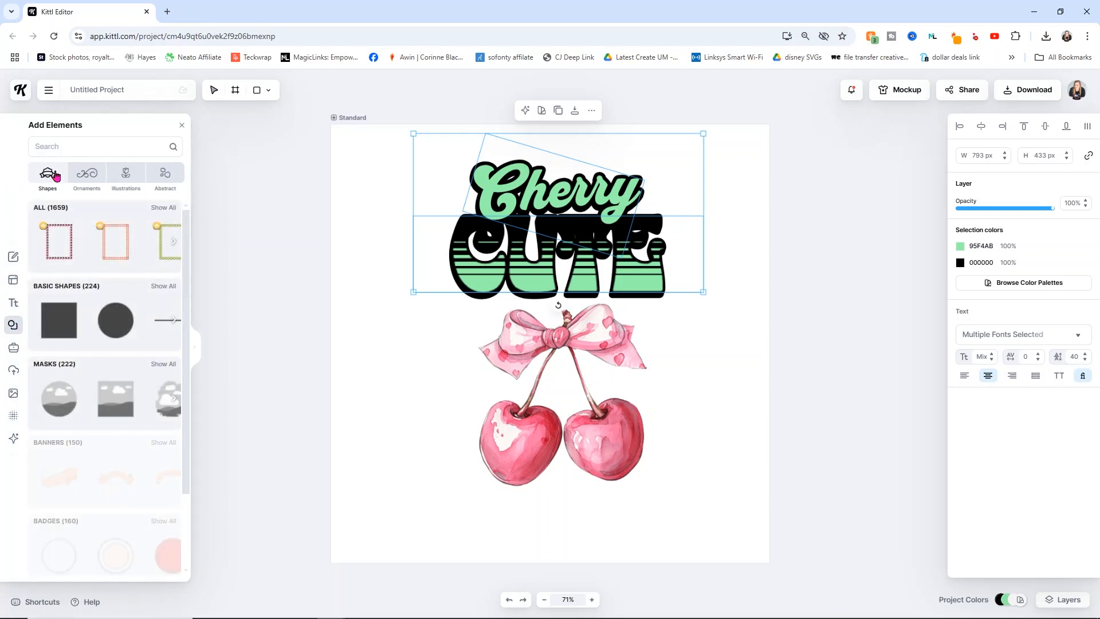
click(74, 146)
text(Cherry)
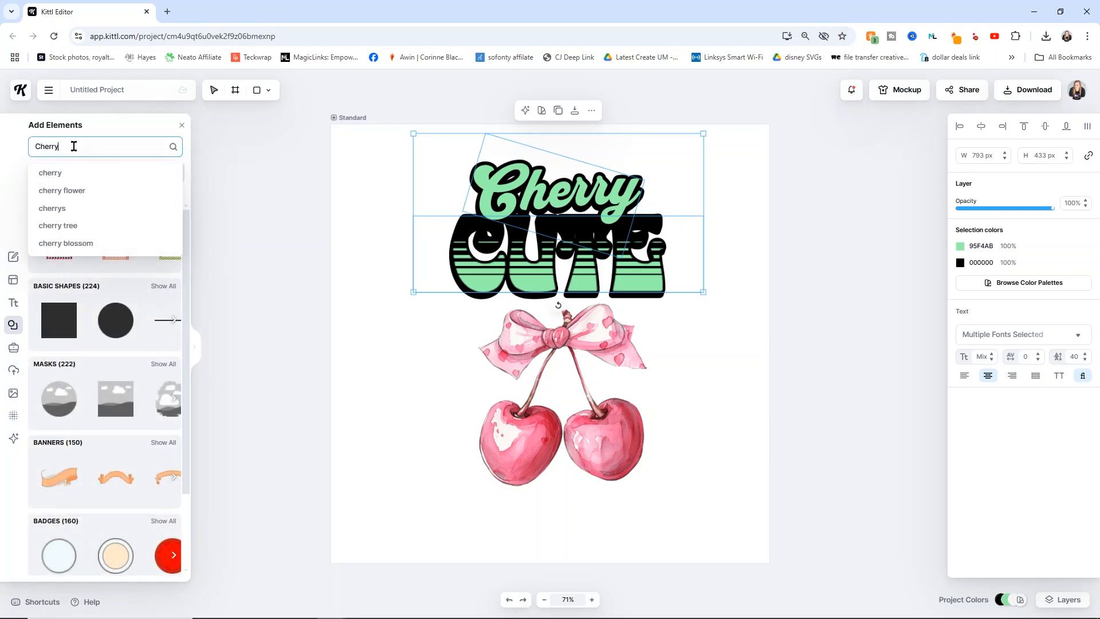
key(Return)
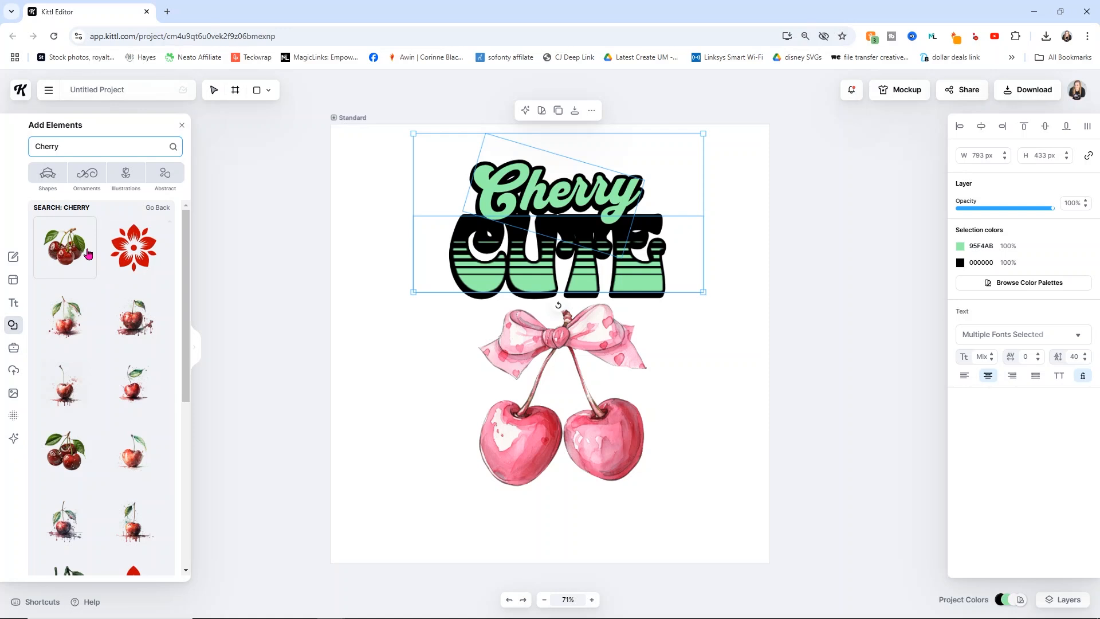
scroll(90, 332, down, 2)
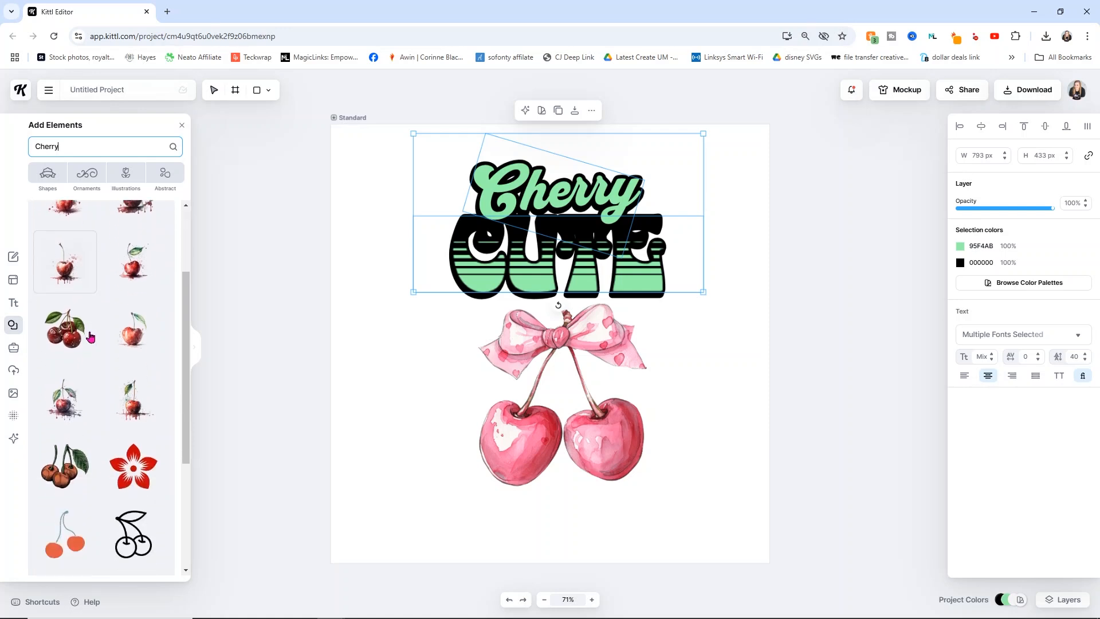
scroll(90, 336, down, 4)
scroll(90, 336, down, 1)
click(130, 348)
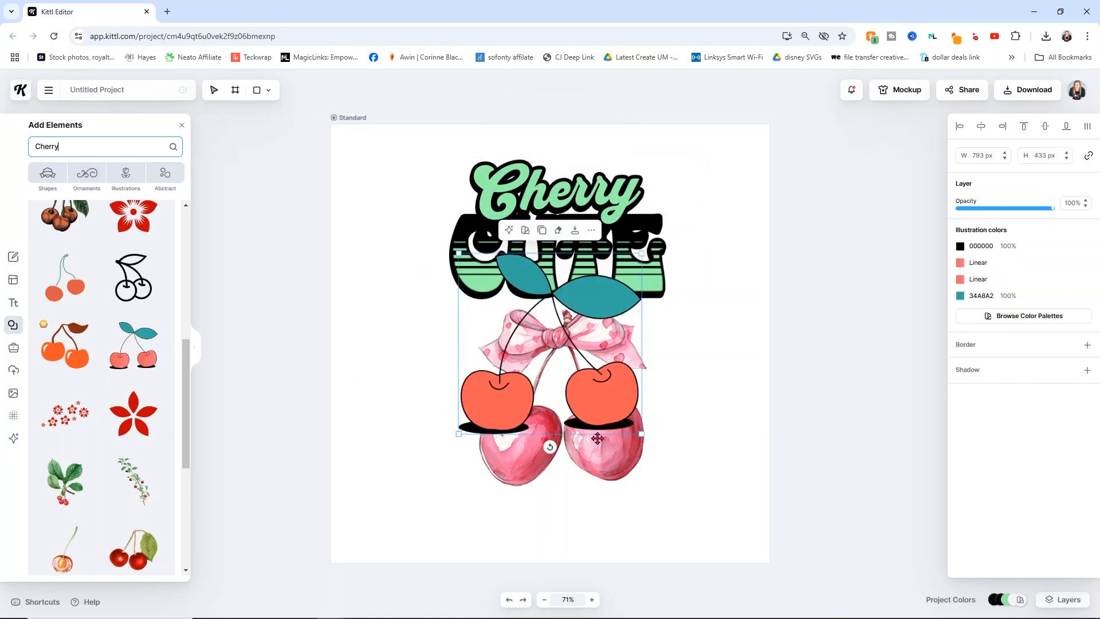
drag(611, 462, 819, 477)
drag(623, 399, 627, 443)
- Add the pink watercolor cherries with long trailing ribbons and try them over the teal-leaved illustration
scroll(57, 284, down, 5)
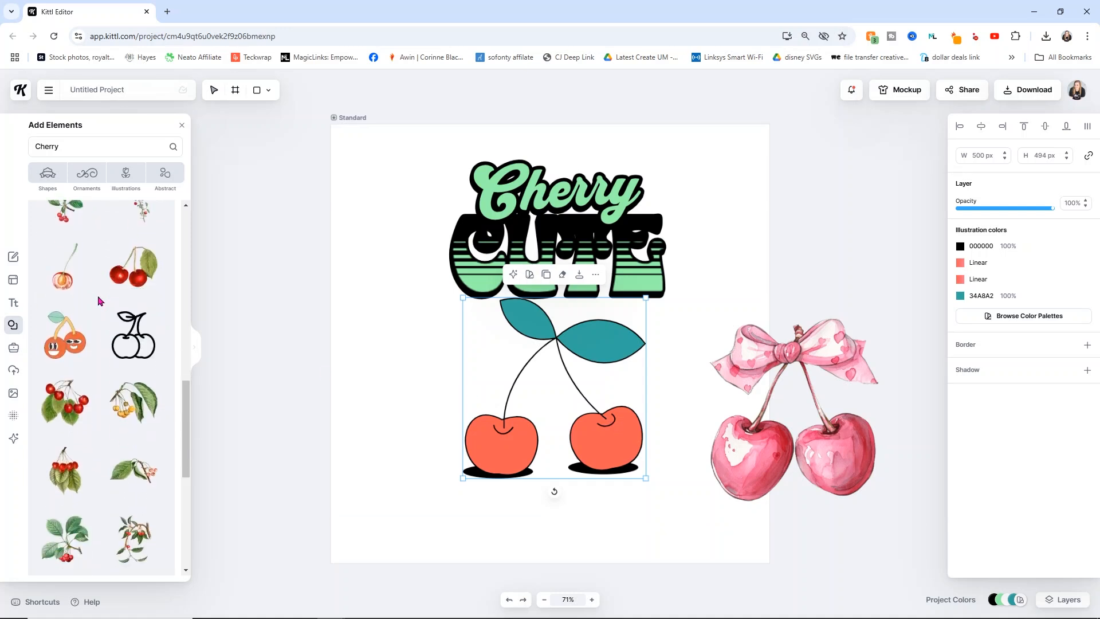
scroll(98, 300, down, 5)
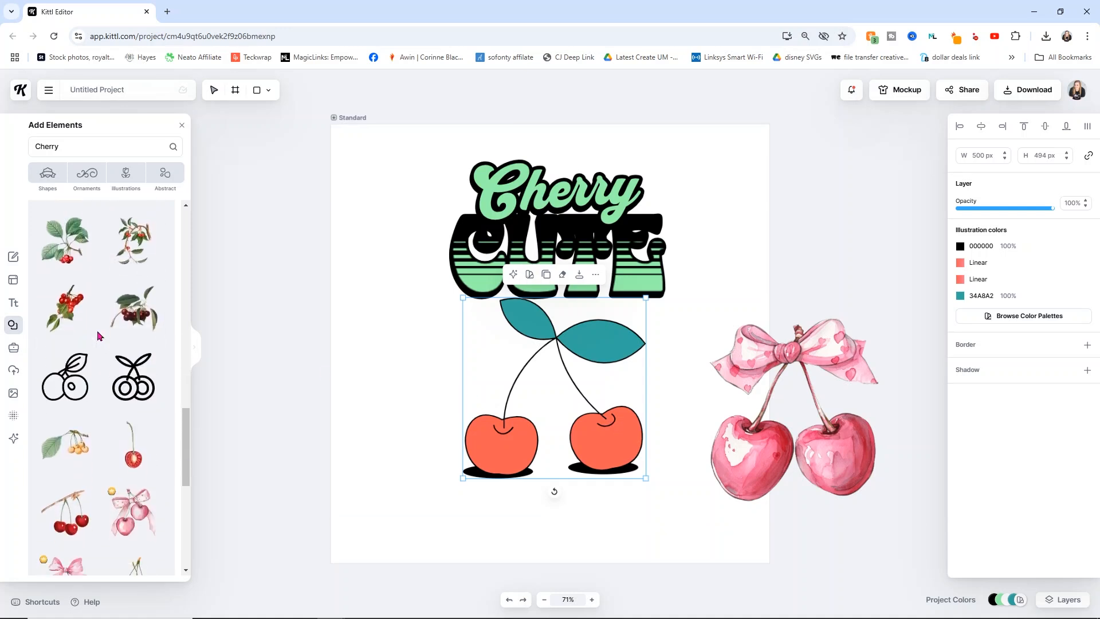
scroll(97, 336, down, 3)
click(133, 358)
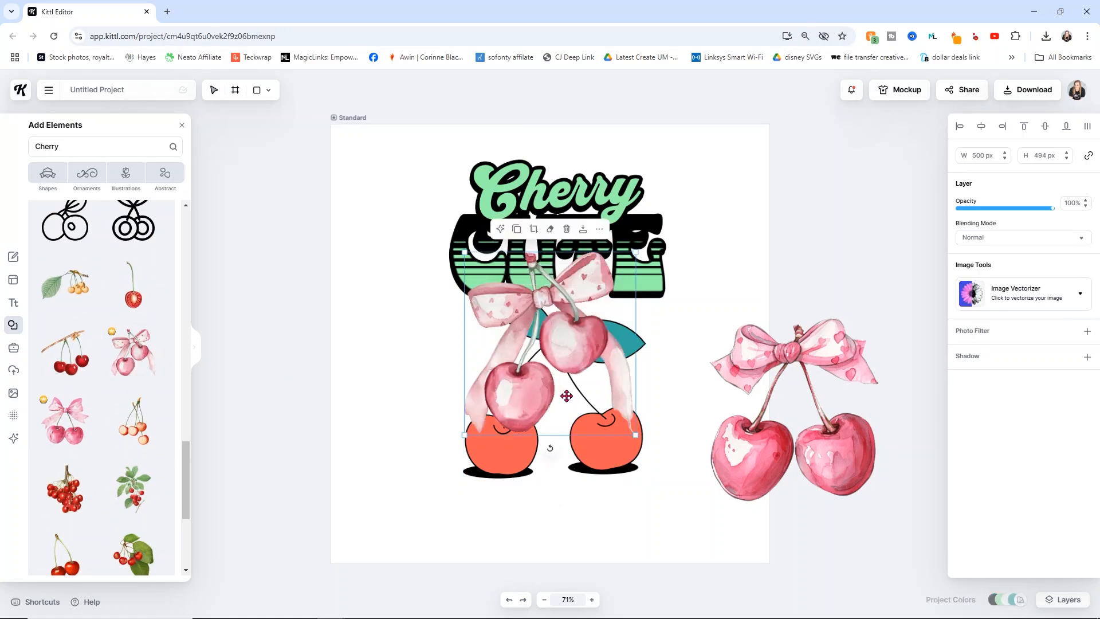
drag(567, 367, 577, 402)
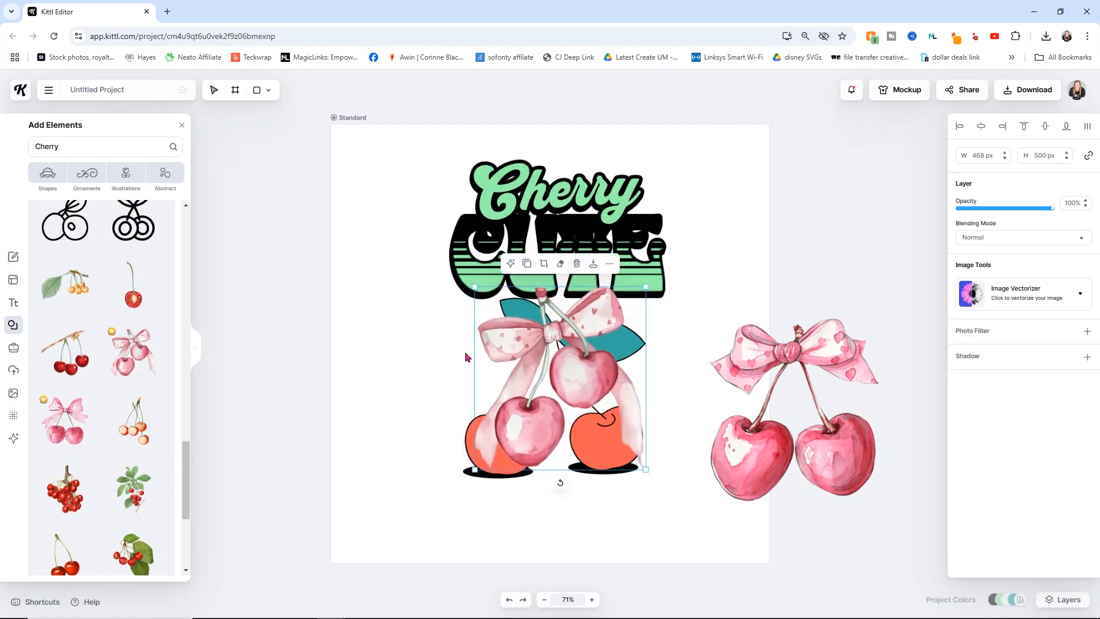
drag(606, 376, 528, 412)
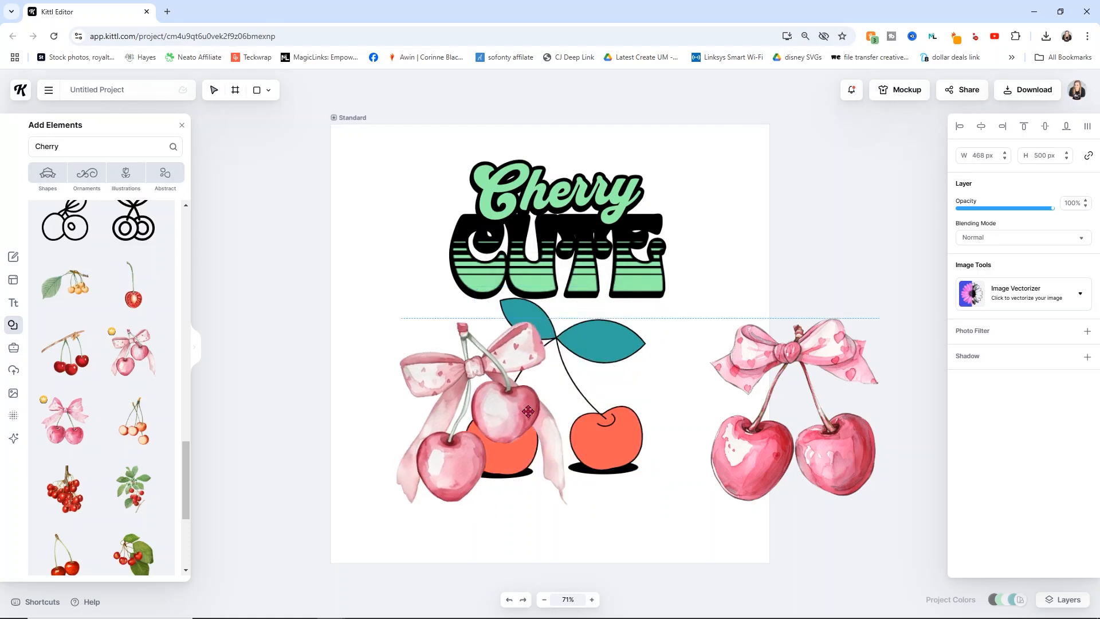
- Delete both trial cherry illustrations and move the original watercolor cherries back below the title
key(Delete)
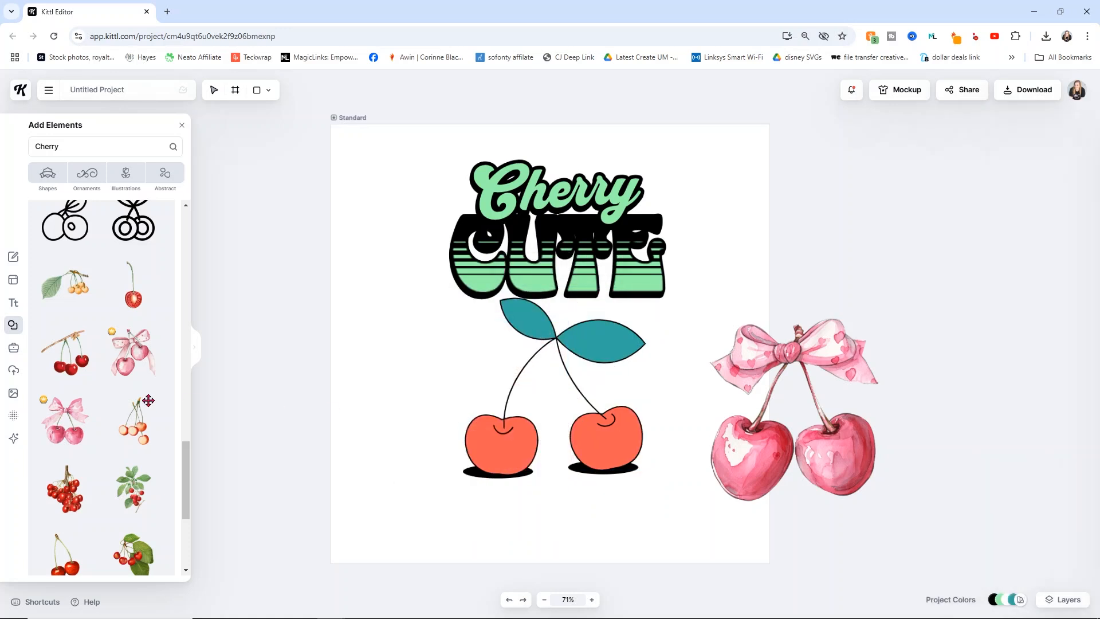
drag(810, 374, 613, 360)
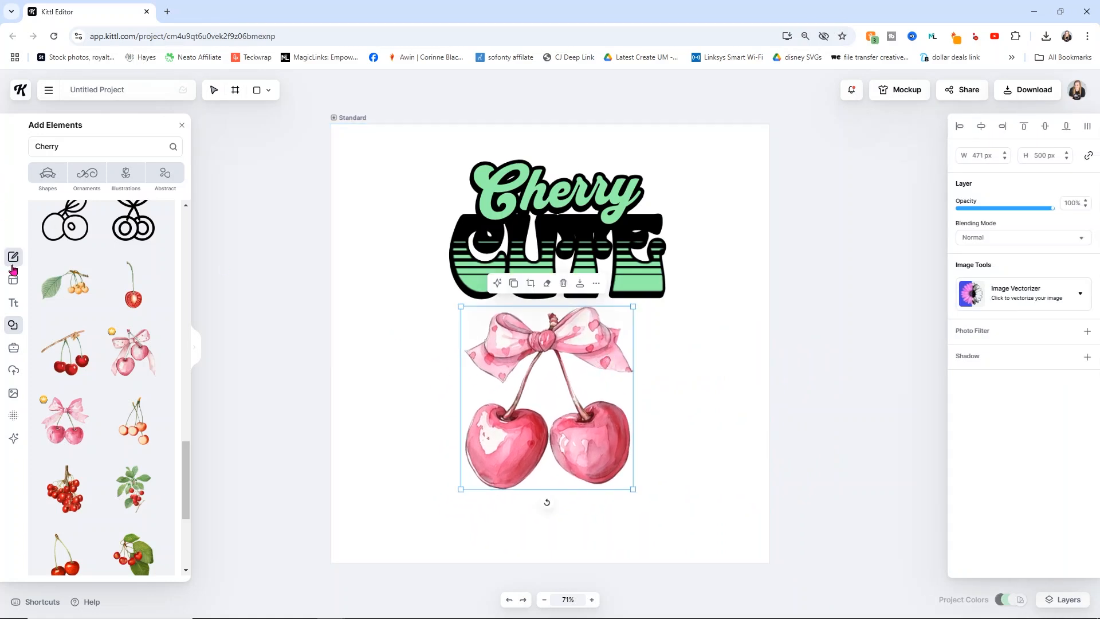
- Add the "Wild Adventures" text design from the Titles collection and shift it to the right side of the bow
click(15, 304)
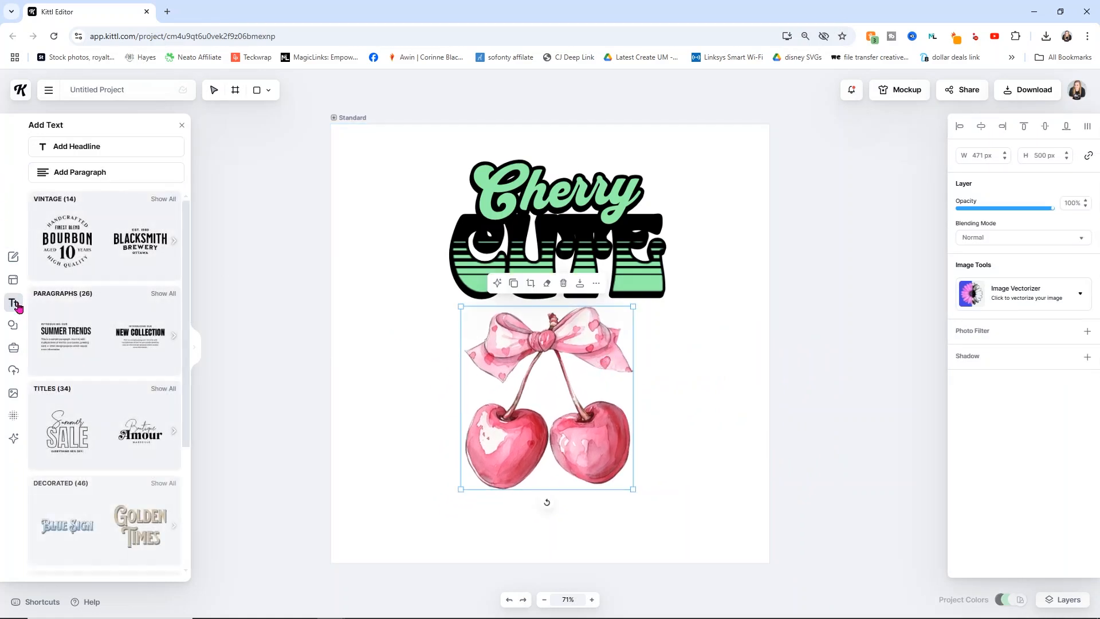
scroll(103, 344, down, 5)
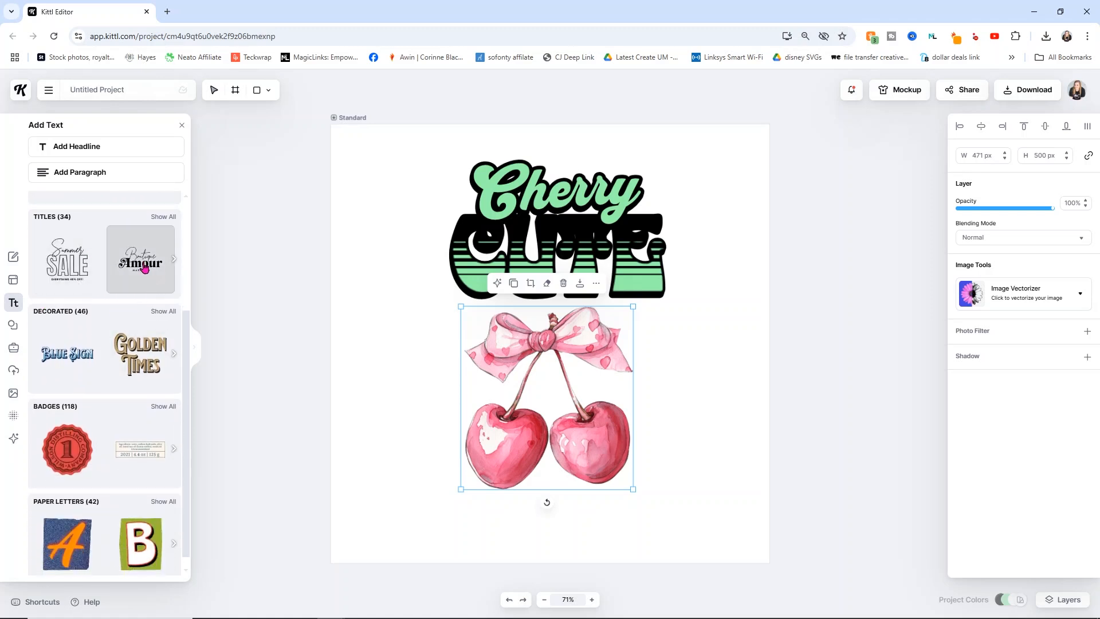
click(164, 217)
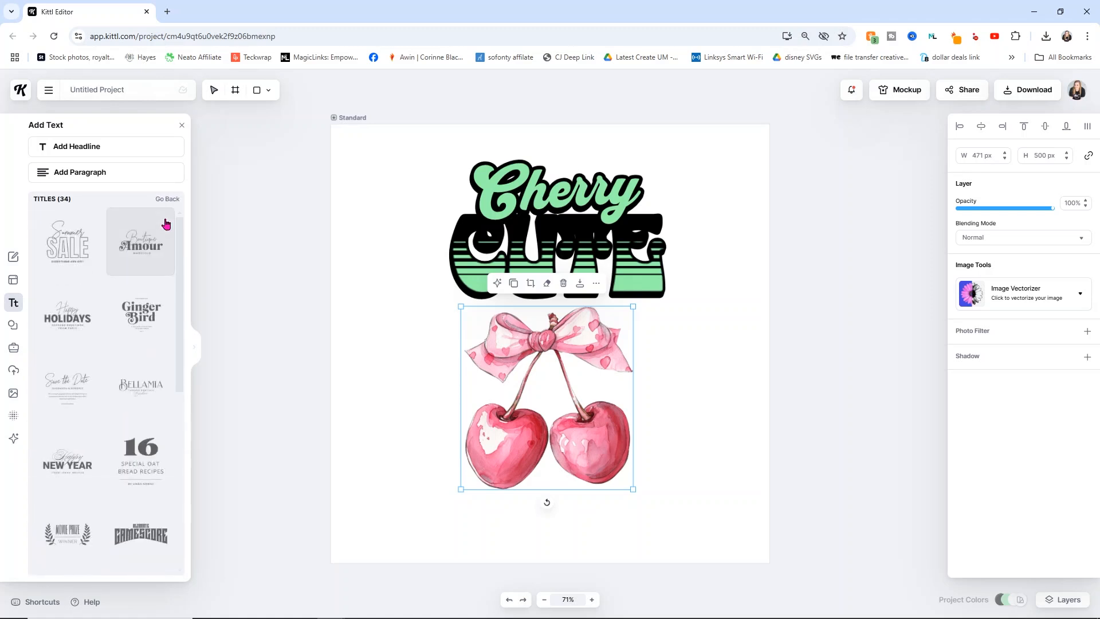
click(195, 346)
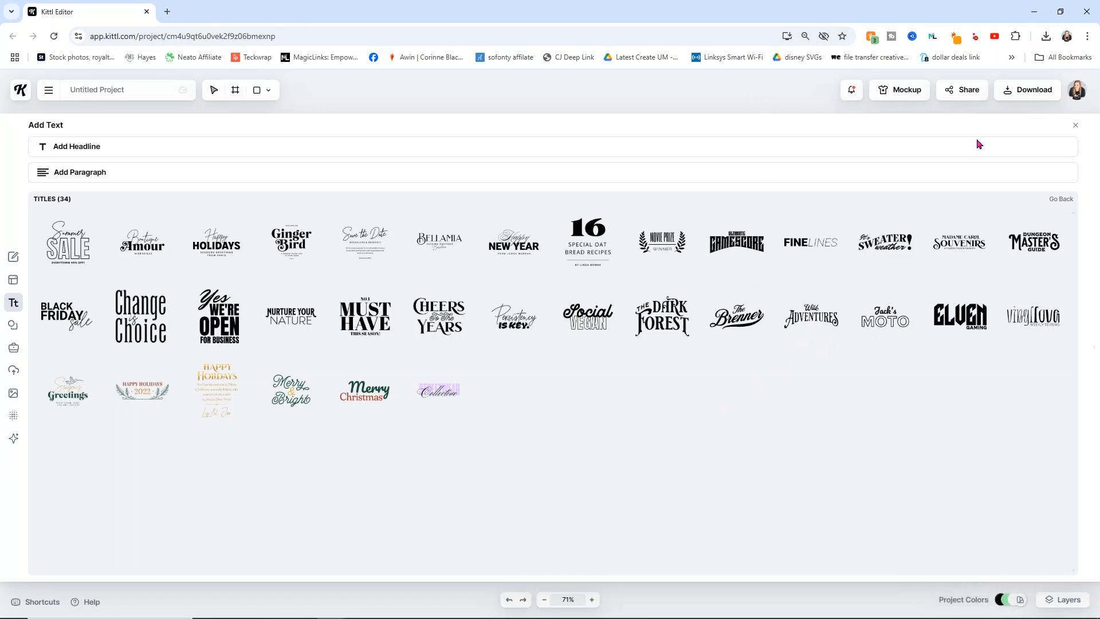
click(1075, 126)
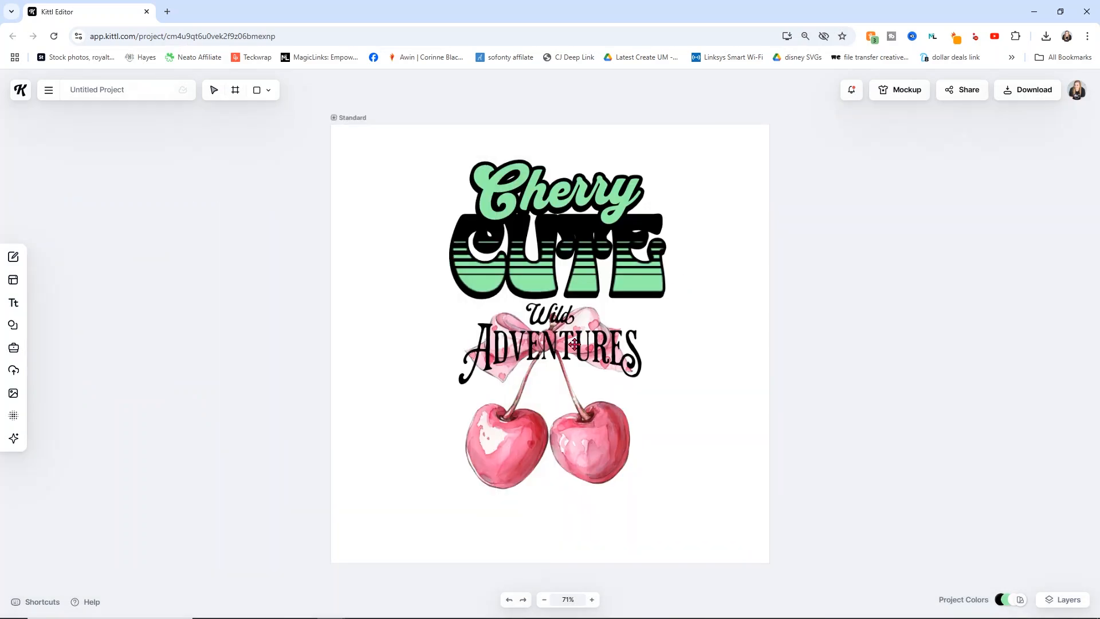
drag(611, 368, 659, 376)
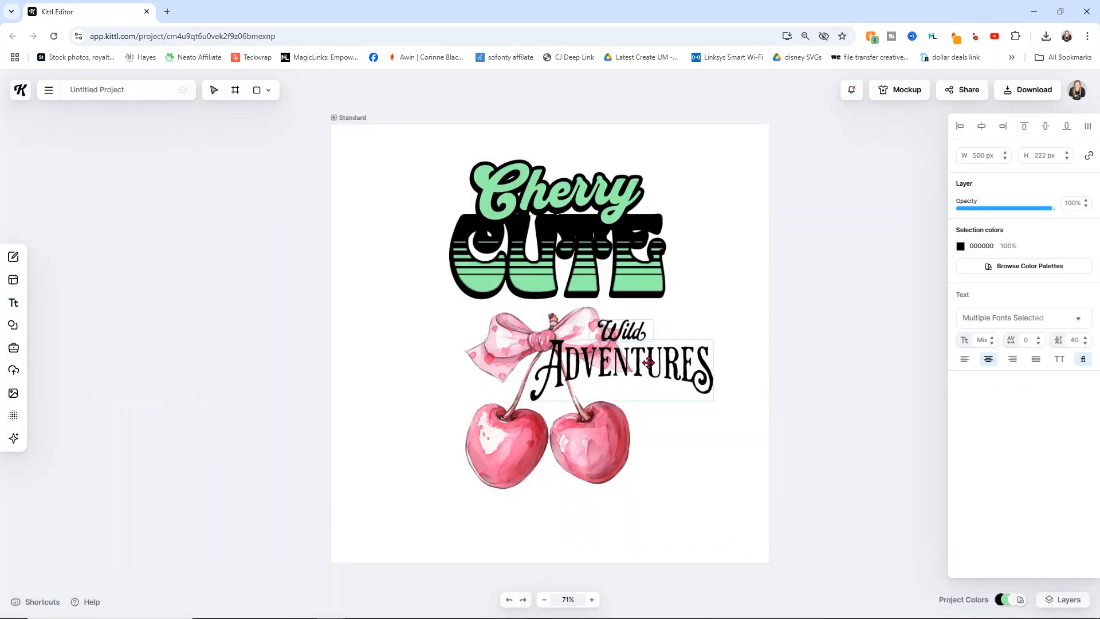
- Replace the script word "Wild" in the new text design with "I'm"
double_click(636, 331)
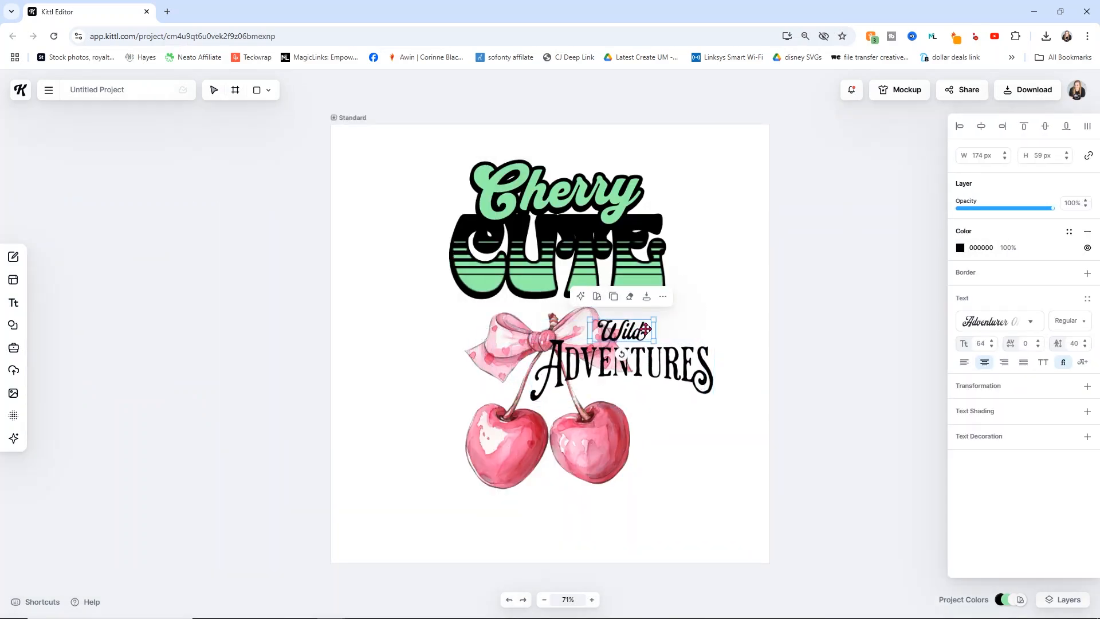
double_click(645, 328)
drag(645, 328, 593, 329)
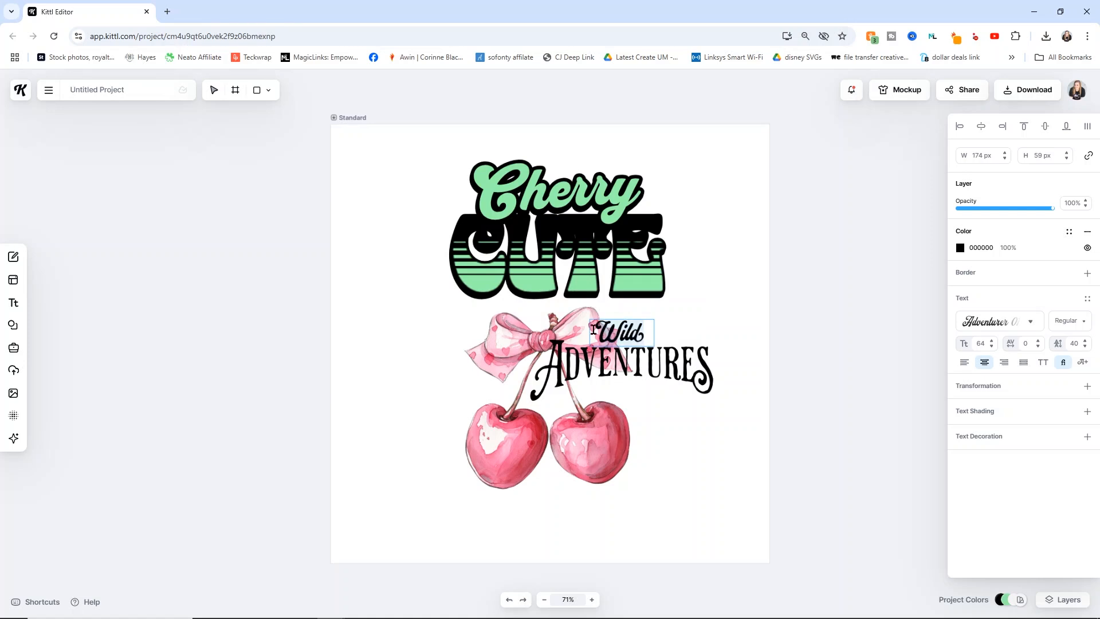
key(BackSpace)
text(I'm)
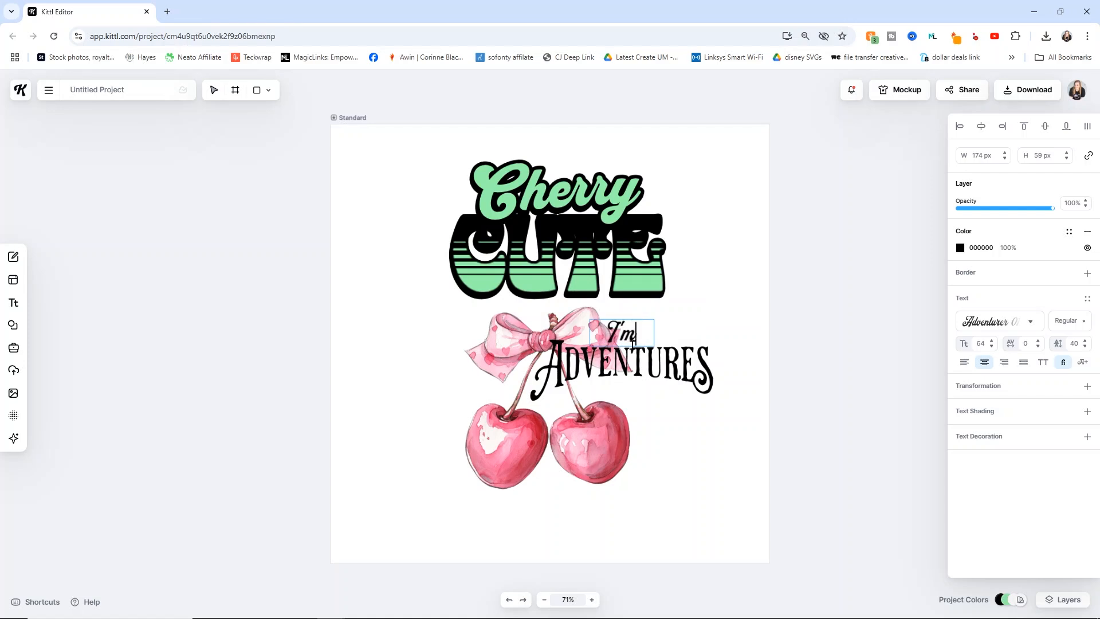
- Replace the word "Adventures" in the text design with "Cherry"
click(661, 358)
double_click(662, 359)
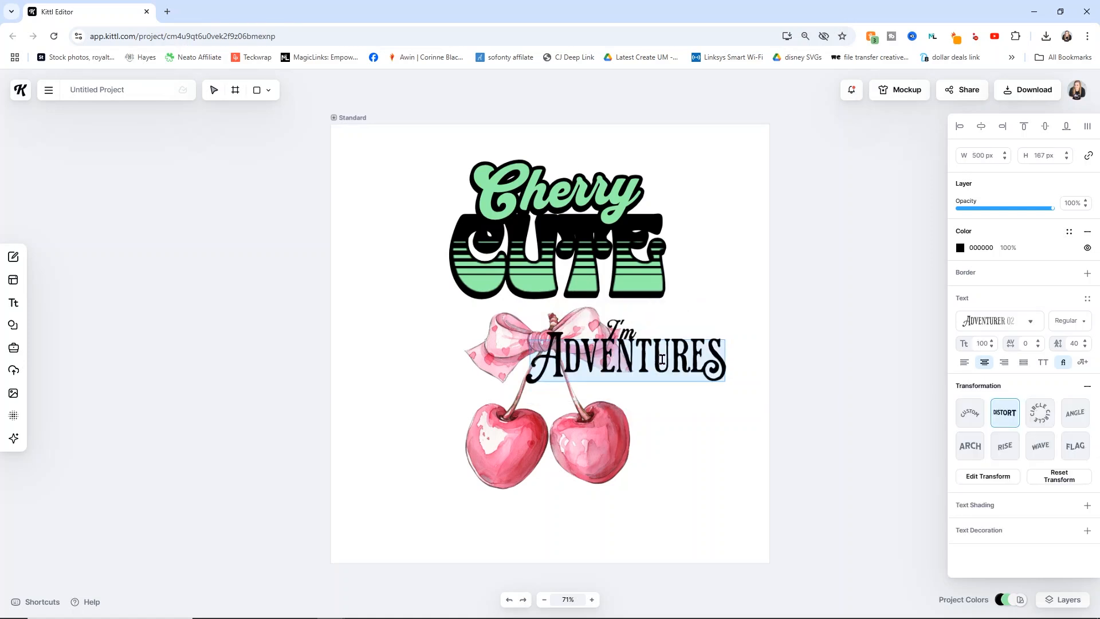
text(Chery)
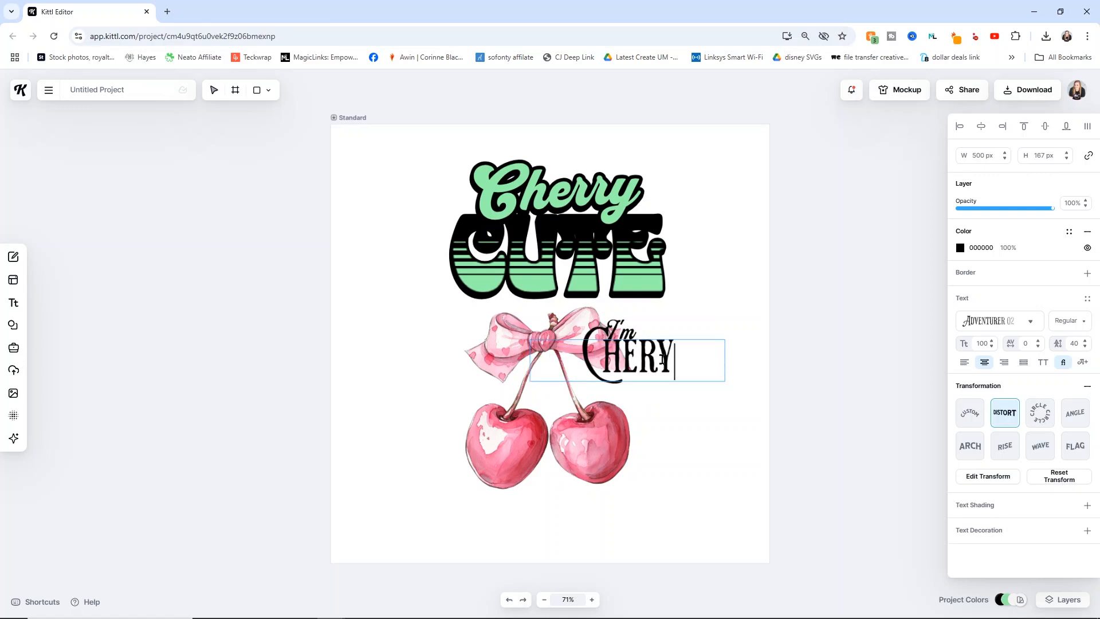
text(r)
key(BackSpace)
key(BackSpace)
text(ry)
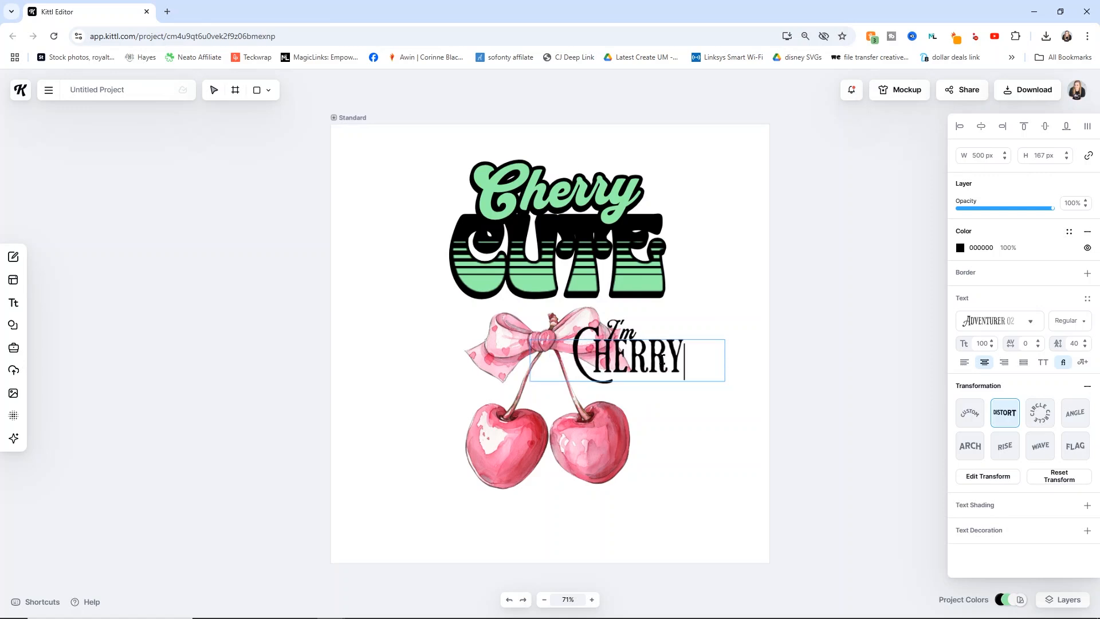
key(Escape)
- Move the new text design up above the bow and delete the green "Cherry Cute" title
drag(654, 358, 635, 254)
click(596, 223)
key(Delete)
click(664, 279)
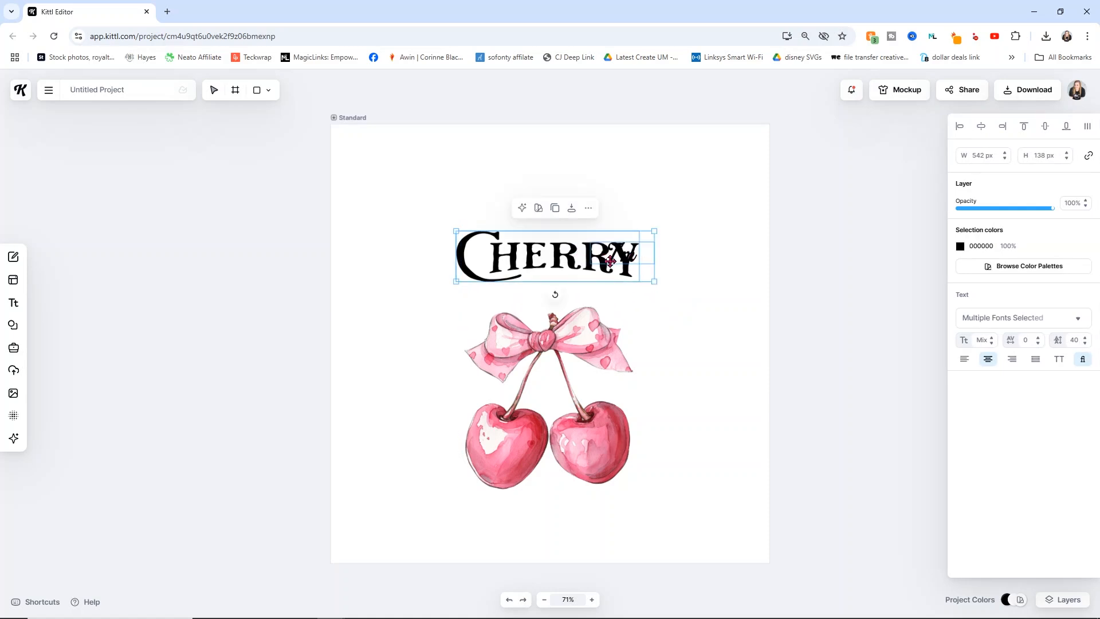
- Ungroup the text design, enlarge "I'm" centered above "Cherry", and move the watercolor cherries up beneath the text
right_click(582, 264)
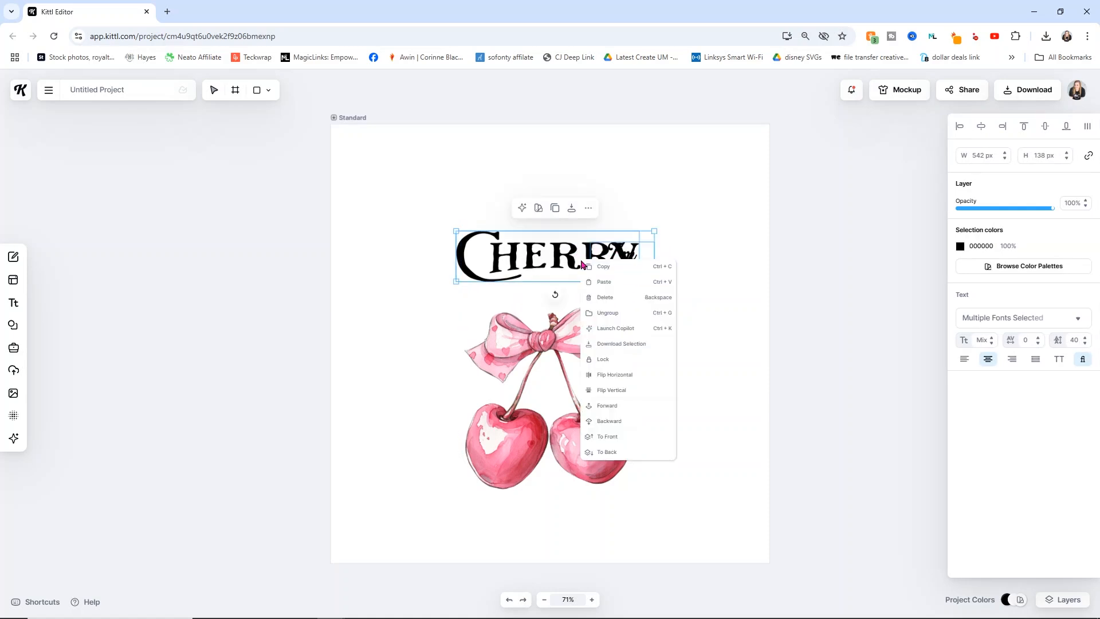
click(608, 309)
drag(632, 254, 550, 225)
click(567, 367)
drag(567, 367, 570, 332)
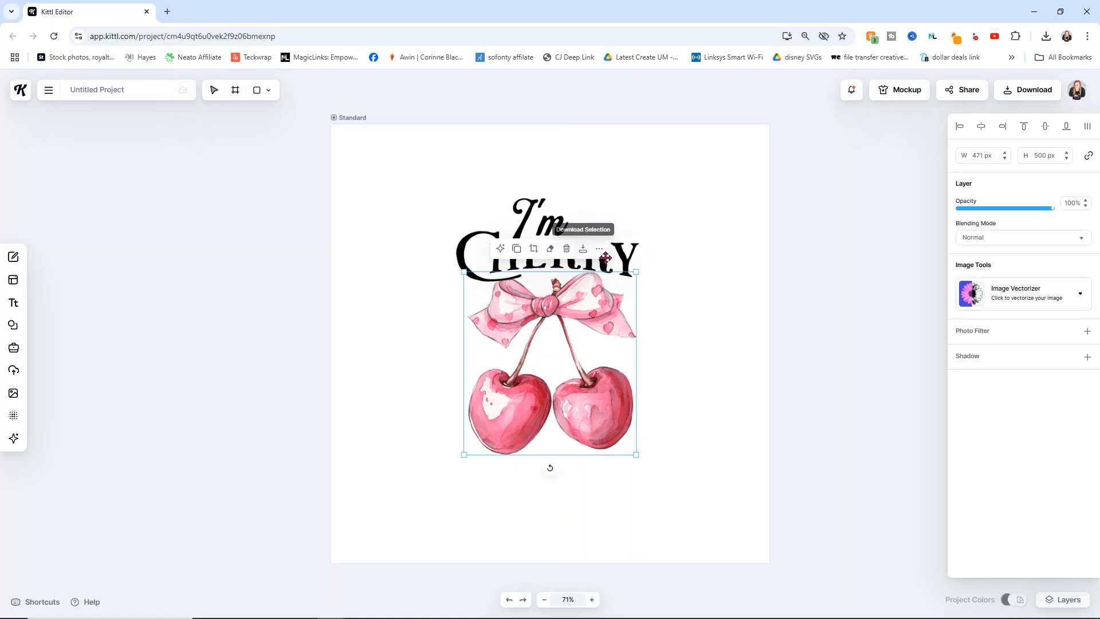
- Duplicate the "Cherry" text, place the copy below the cherries and change its wording to "Cute"
click(643, 248)
click(628, 252)
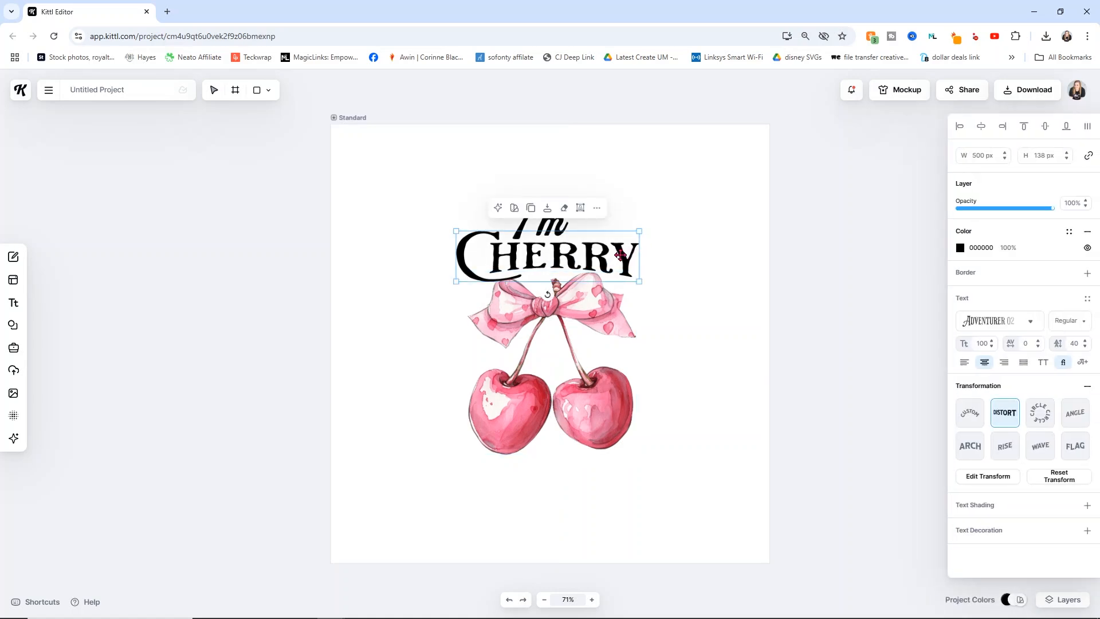
key(ctrl+v)
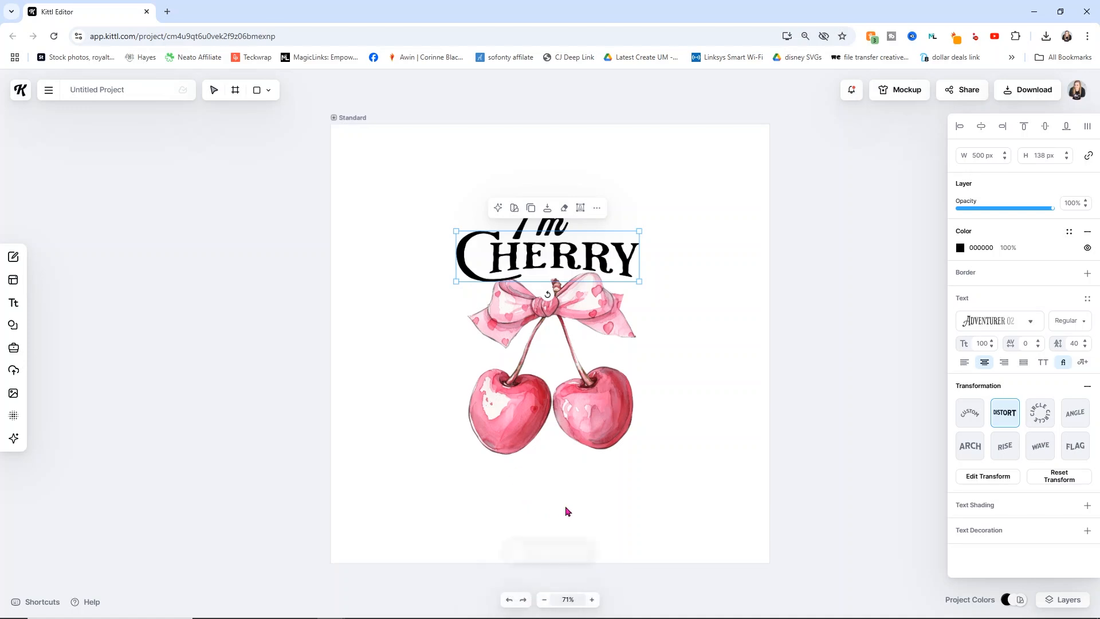
drag(637, 245, 605, 499)
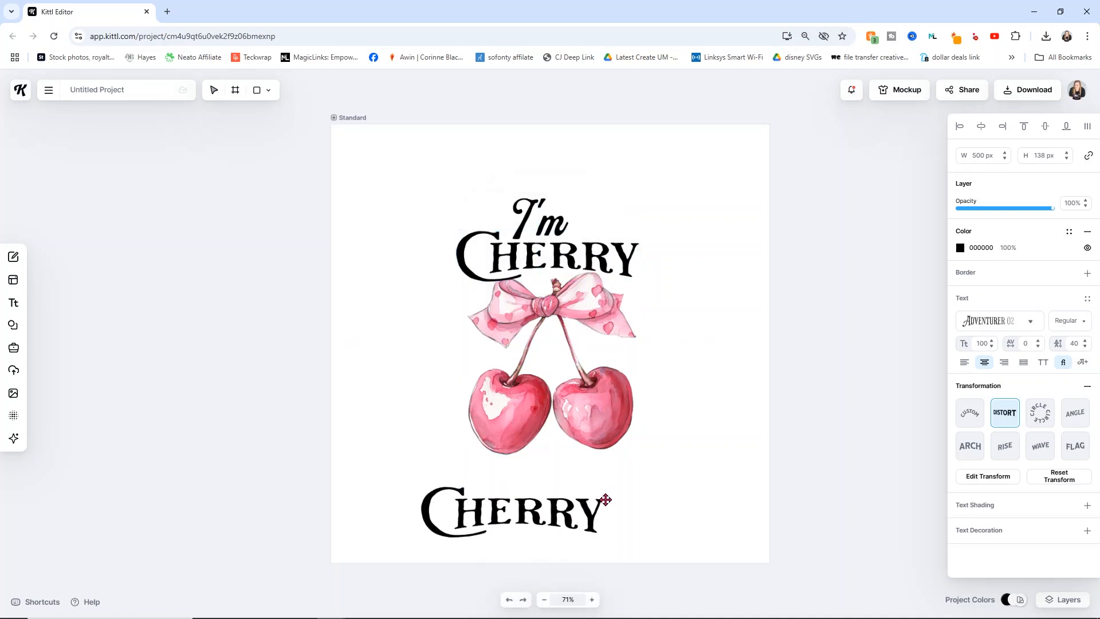
double_click(601, 487)
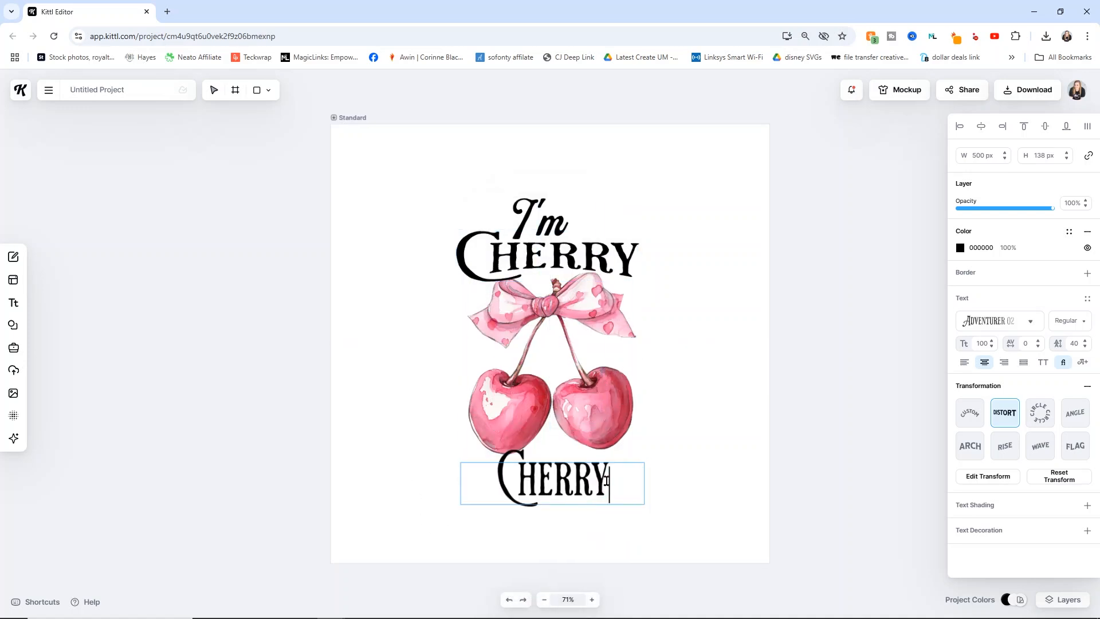
drag(607, 479, 502, 470)
text(CUTE)
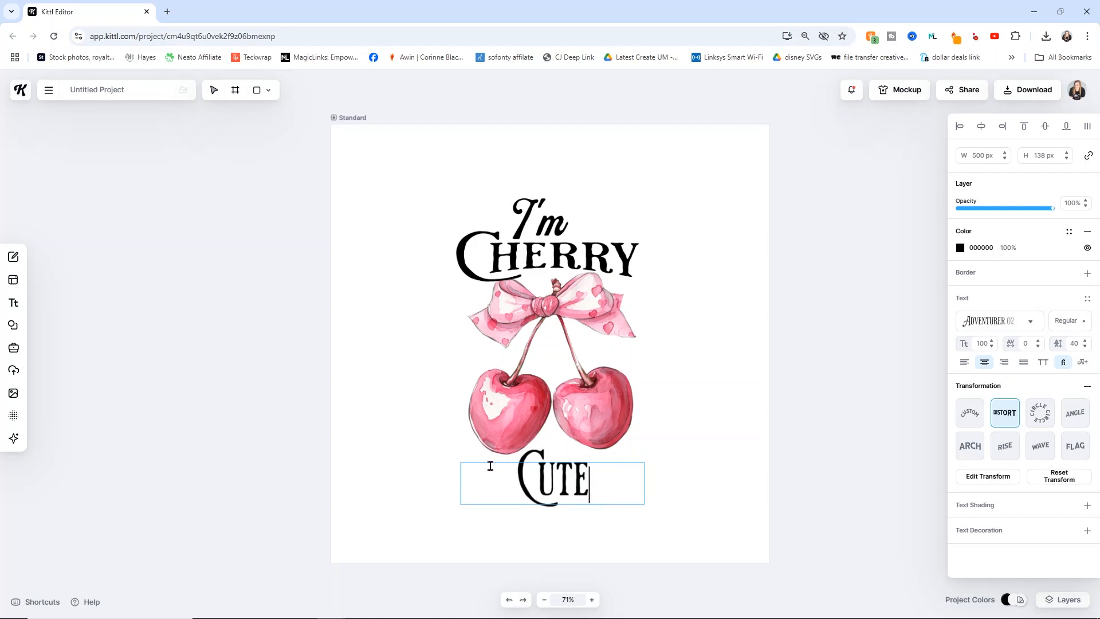
key(Escape)
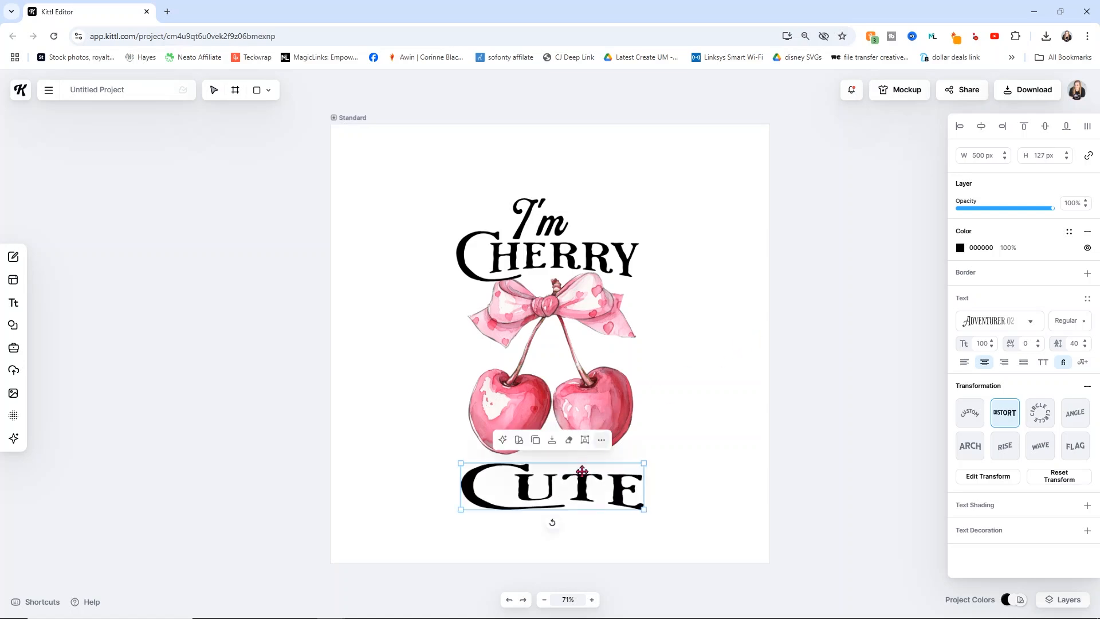
- Replace the ornate swash initial of "Cute" with a plain C
double_click(544, 485)
click(543, 484)
key(BackSpace)
text(C)
key(Escape)
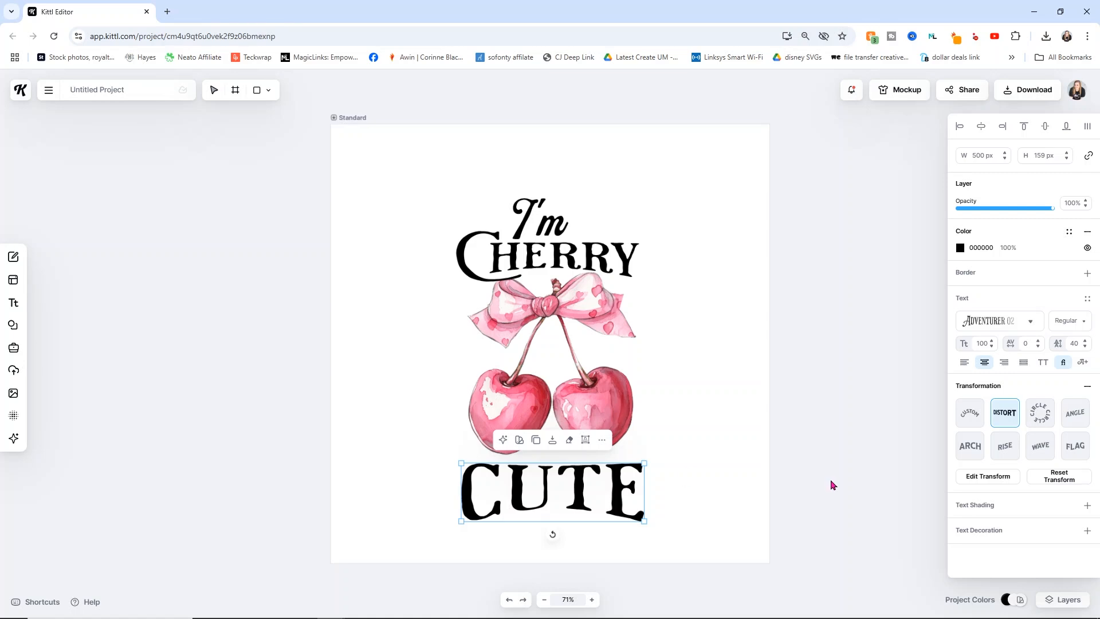
- Edit the distortion of "Cute" to flatten its lower edge and bow its upper edge downward, and move the word up against the cherries
click(991, 477)
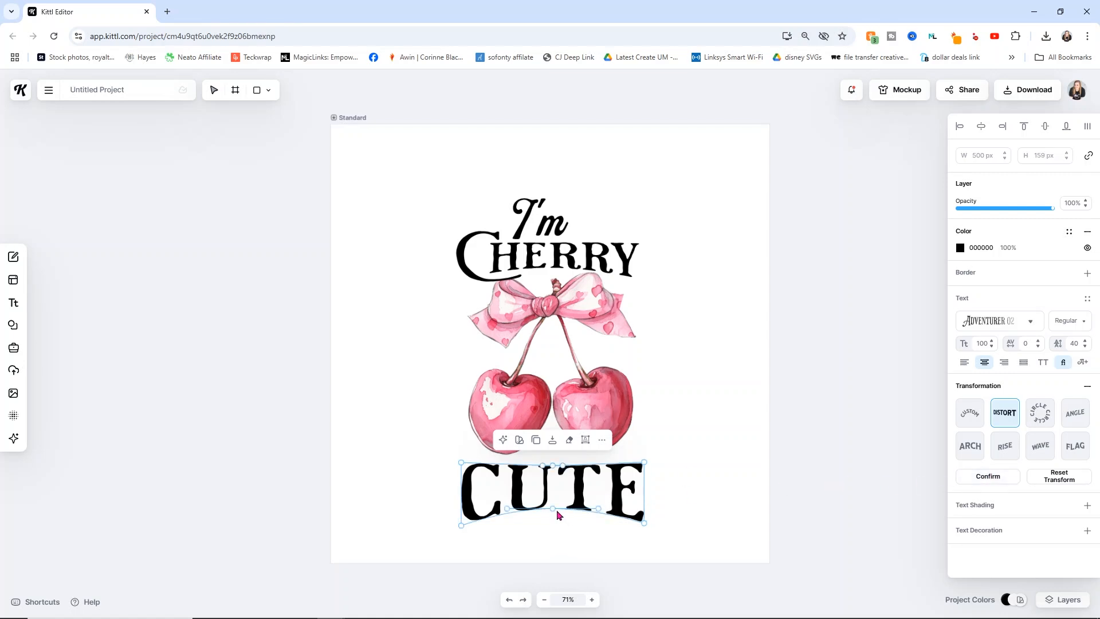
drag(553, 508, 557, 520)
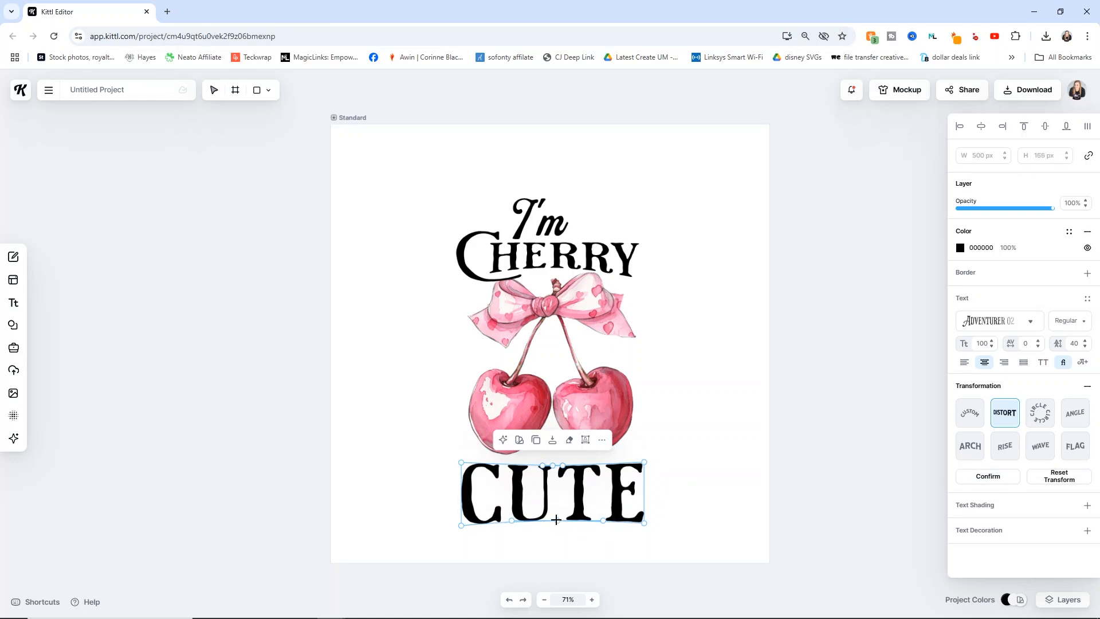
drag(552, 465, 601, 503)
click(690, 445)
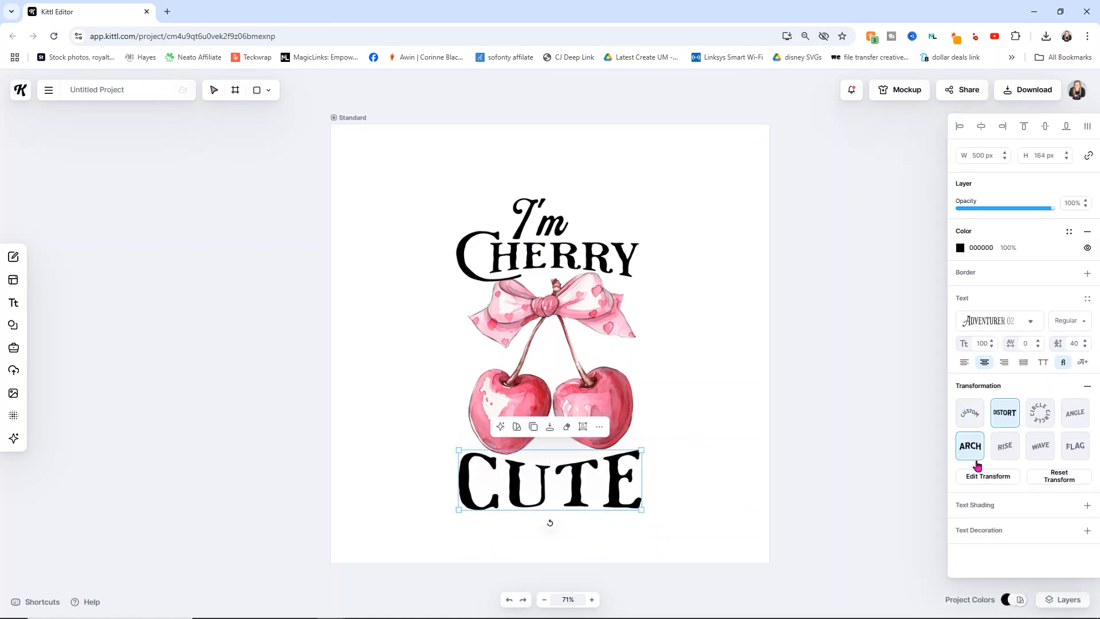
- Raise the upper-left corner of the "Cute" distortion slightly so the C stands taller
click(984, 476)
click(460, 447)
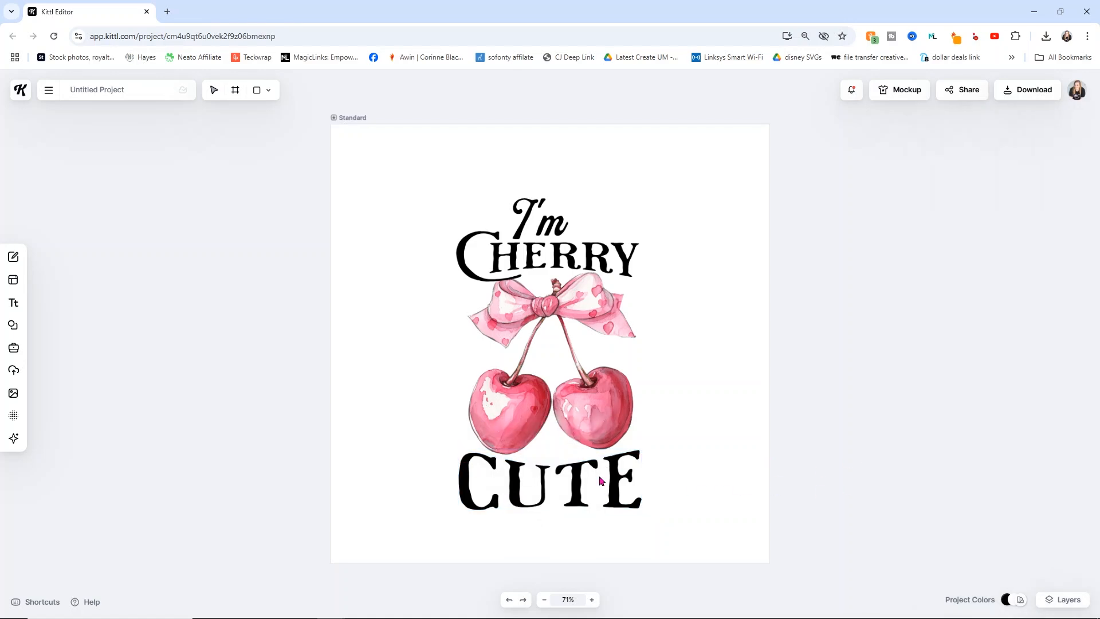
click(593, 481)
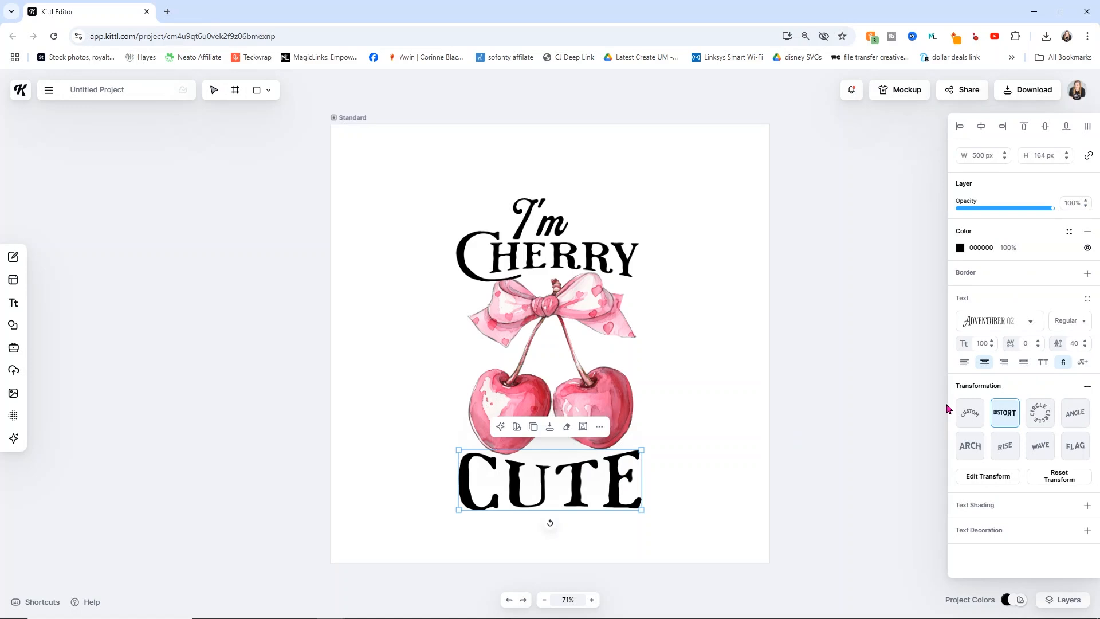
click(966, 473)
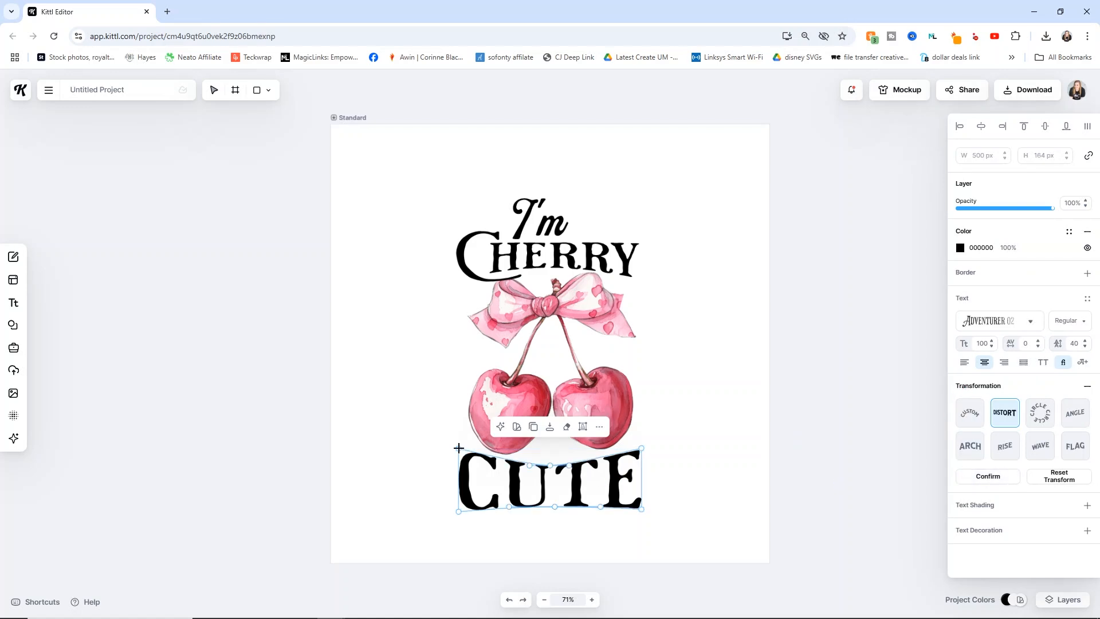
drag(458, 447, 458, 443)
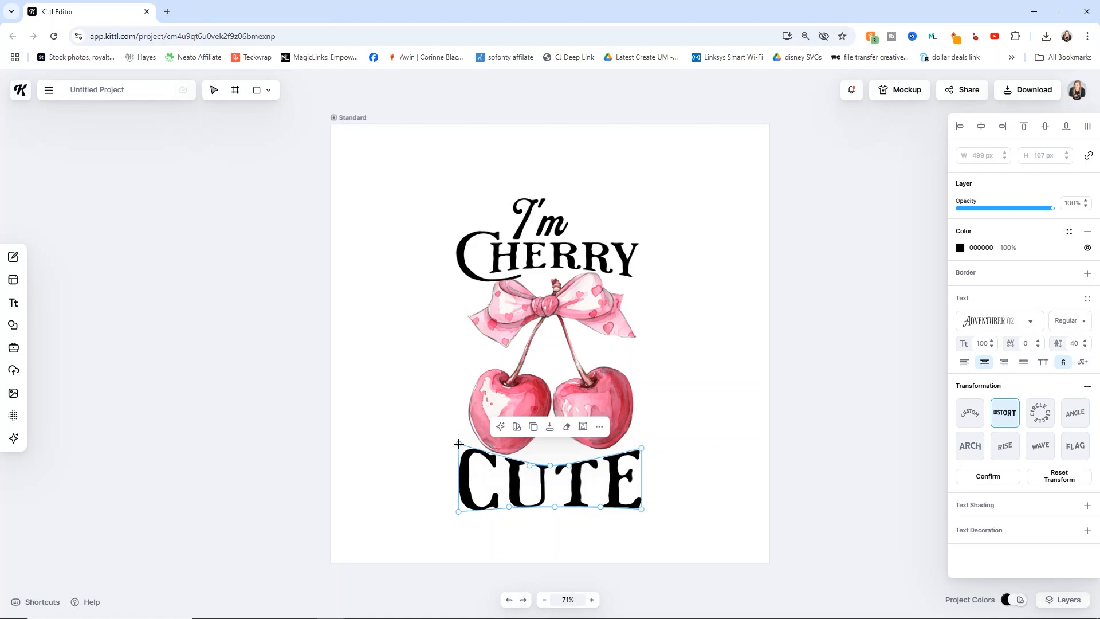
click(777, 390)
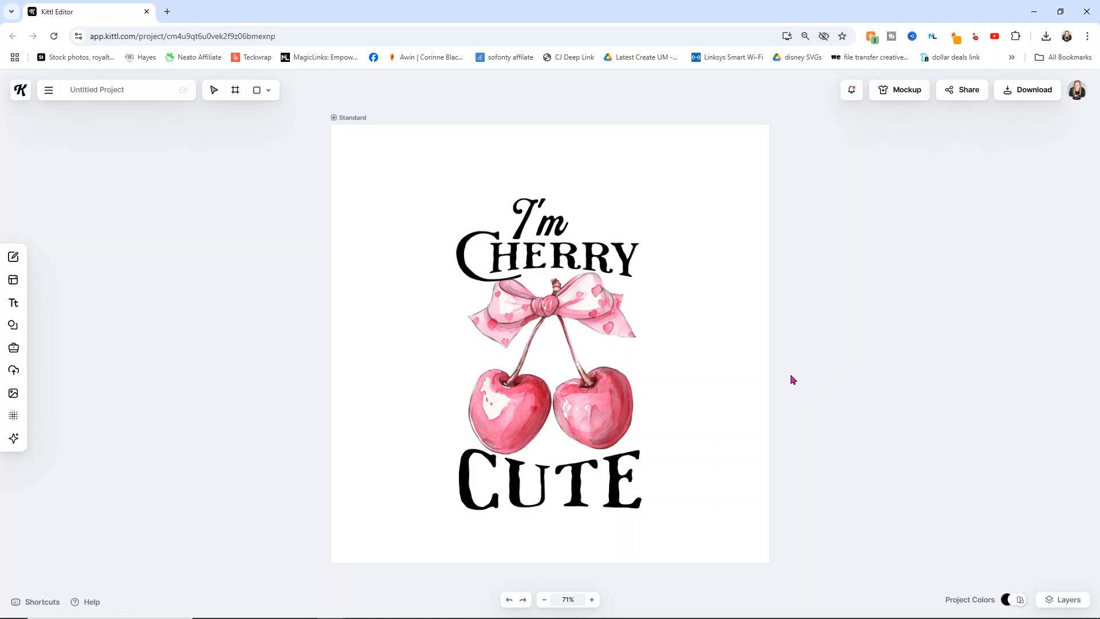
- Move the cherries up and enlarge them behind the text, and lower "Cute" to overlap the bottoms of the cherries
drag(562, 331, 557, 320)
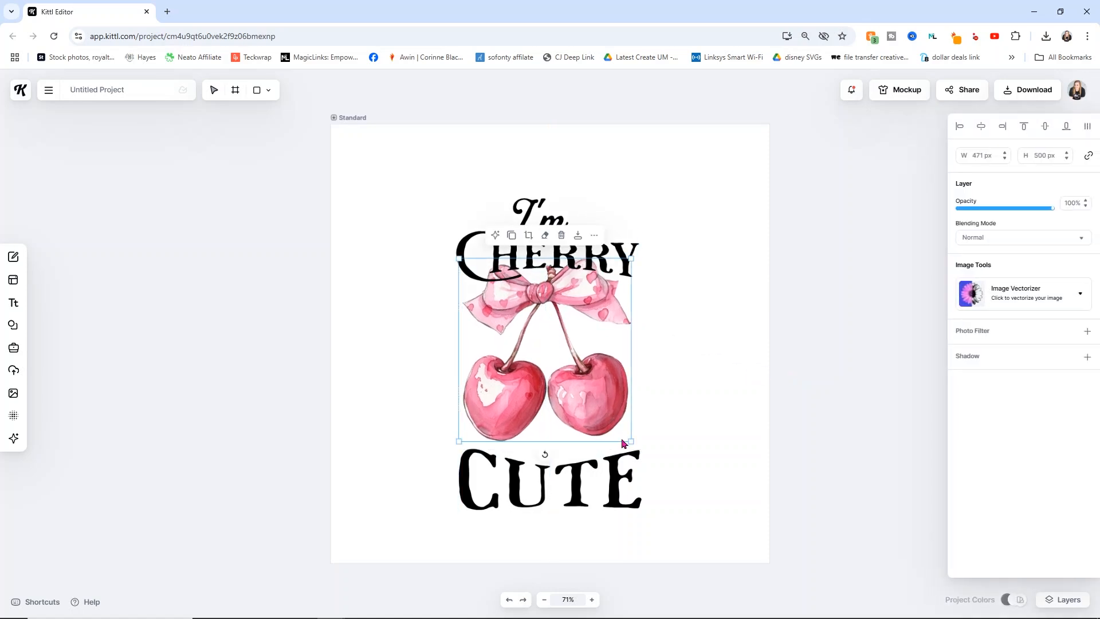
drag(630, 440, 690, 527)
drag(675, 431, 614, 517)
click(619, 500)
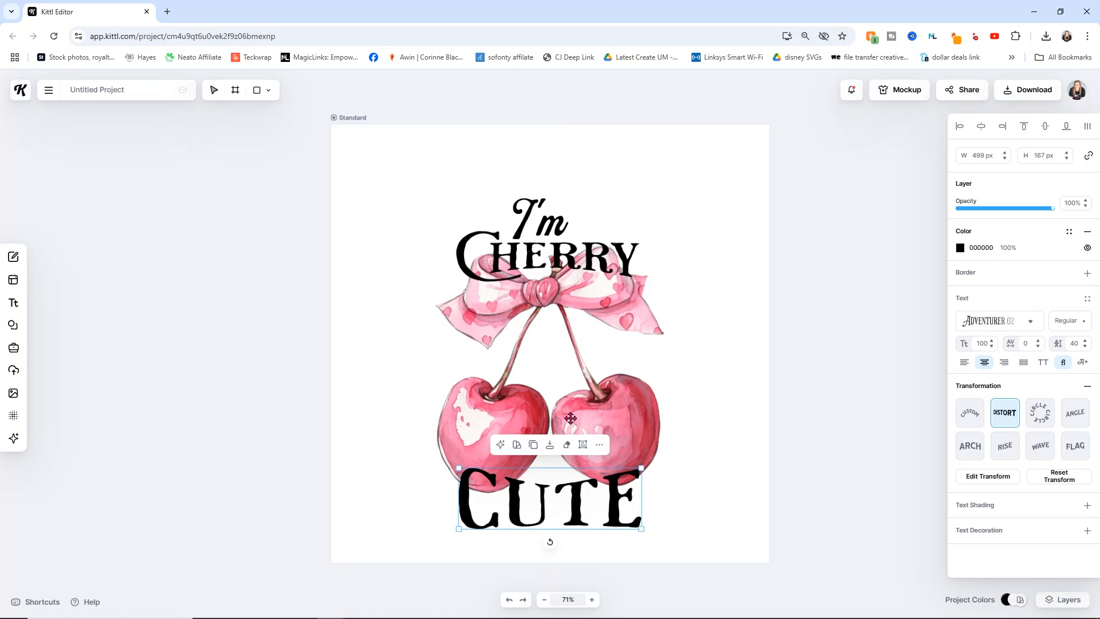
click(727, 372)
- Raise "Cherry" slightly over the bow, then move "I'm" up above it and enlarge it
drag(616, 253, 615, 247)
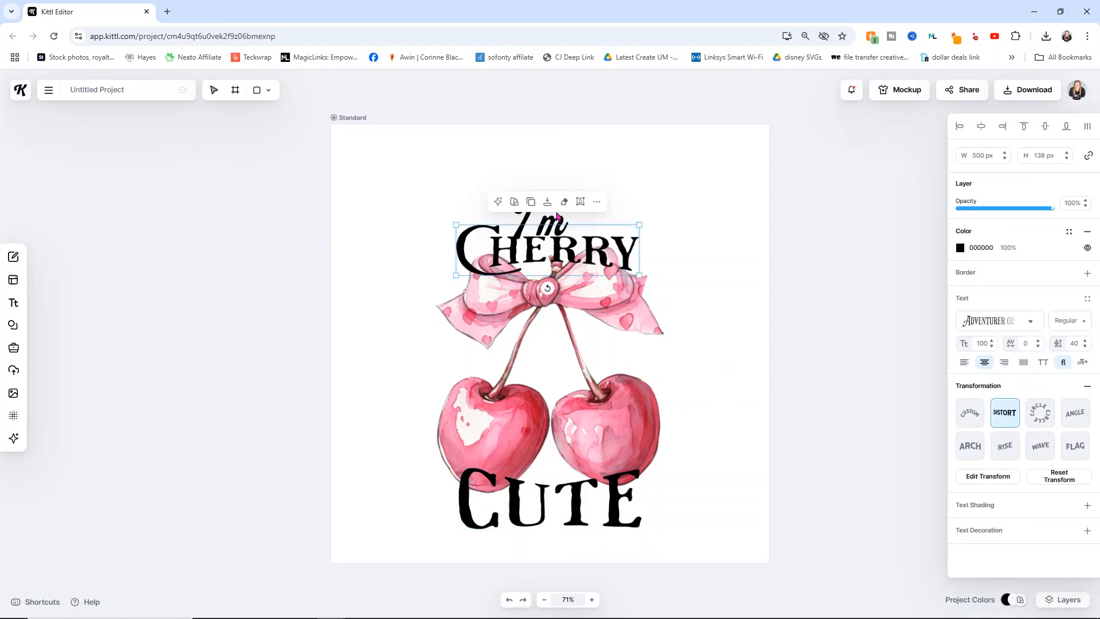
click(658, 183)
click(546, 218)
drag(547, 218, 540, 207)
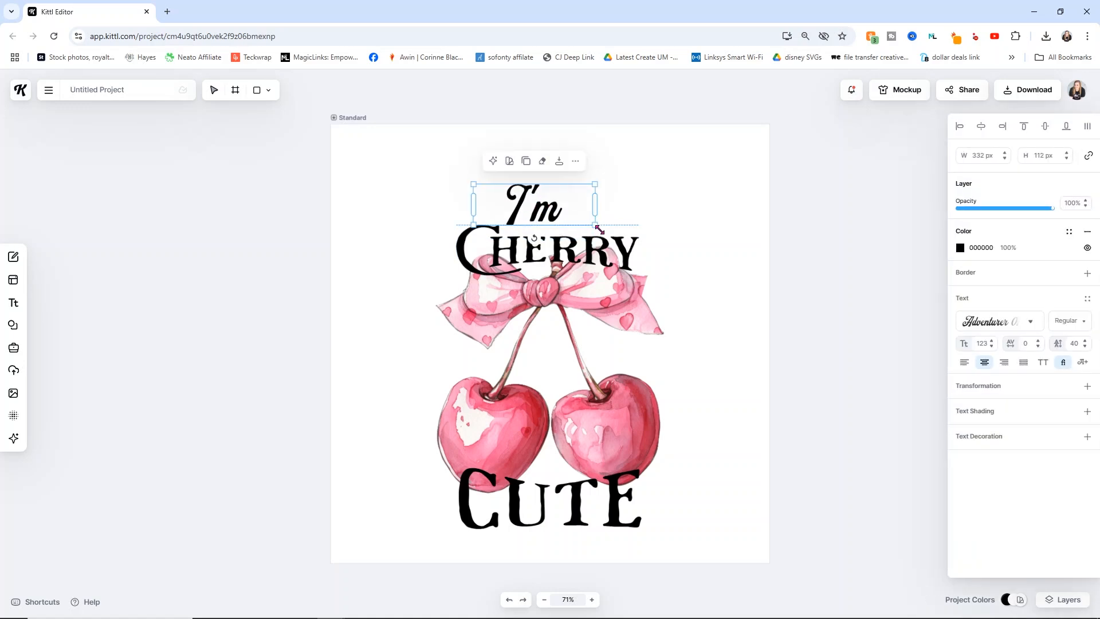
drag(596, 228, 568, 210)
click(707, 252)
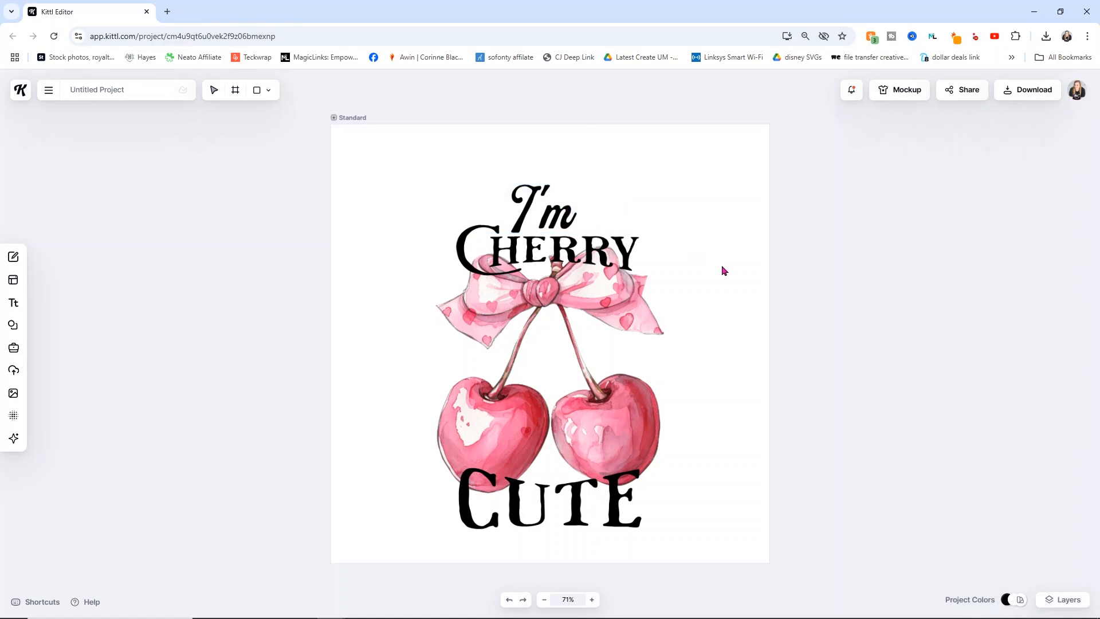
- Move the complete cherry design toward the artboard's upper left and enlarge it to nearly fill the height
drag(411, 169, 737, 544)
drag(626, 417, 573, 366)
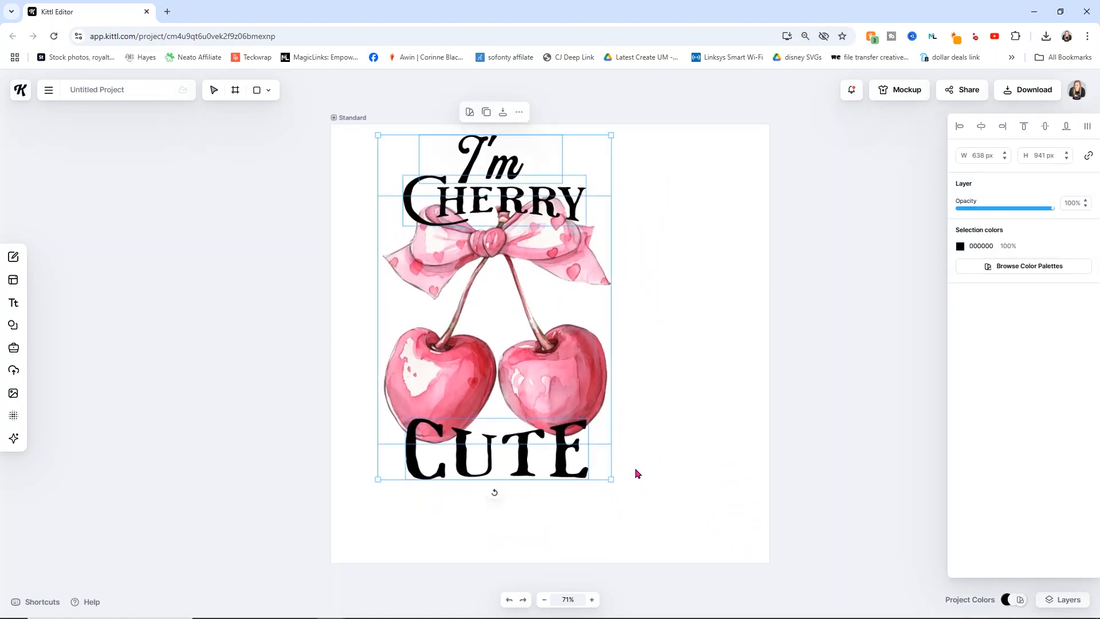
drag(610, 479, 690, 521)
click(802, 435)
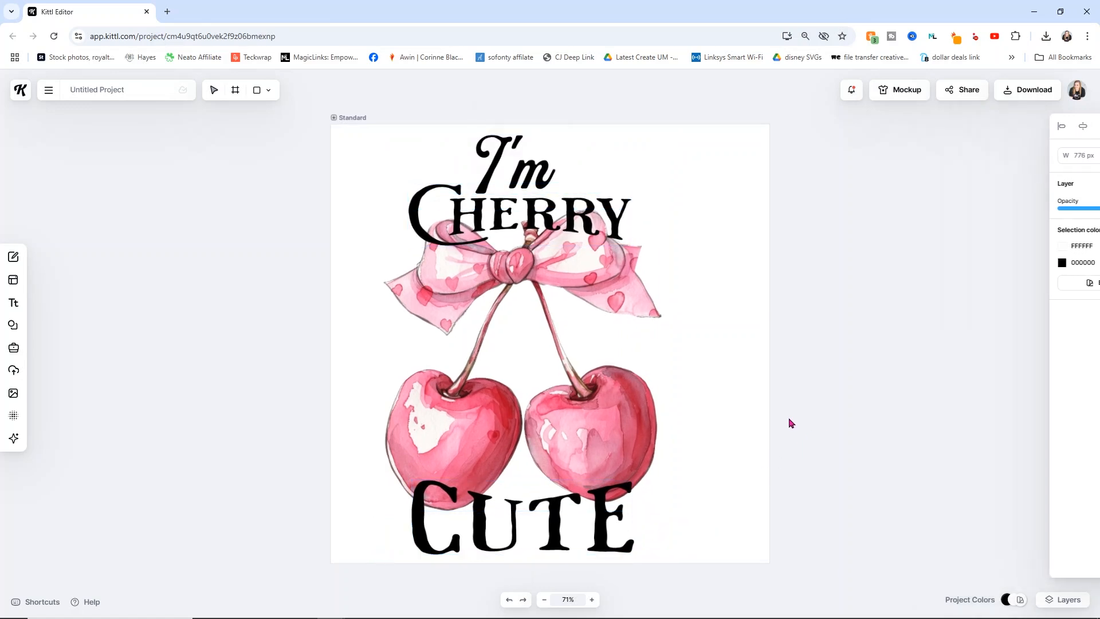
- Nudge the cherries and "Cute" slightly and shift the complete design right to center it on the artboard
drag(741, 564, 337, 111)
drag(538, 378, 575, 373)
click(729, 414)
drag(790, 569, 316, 114)
drag(530, 271, 534, 269)
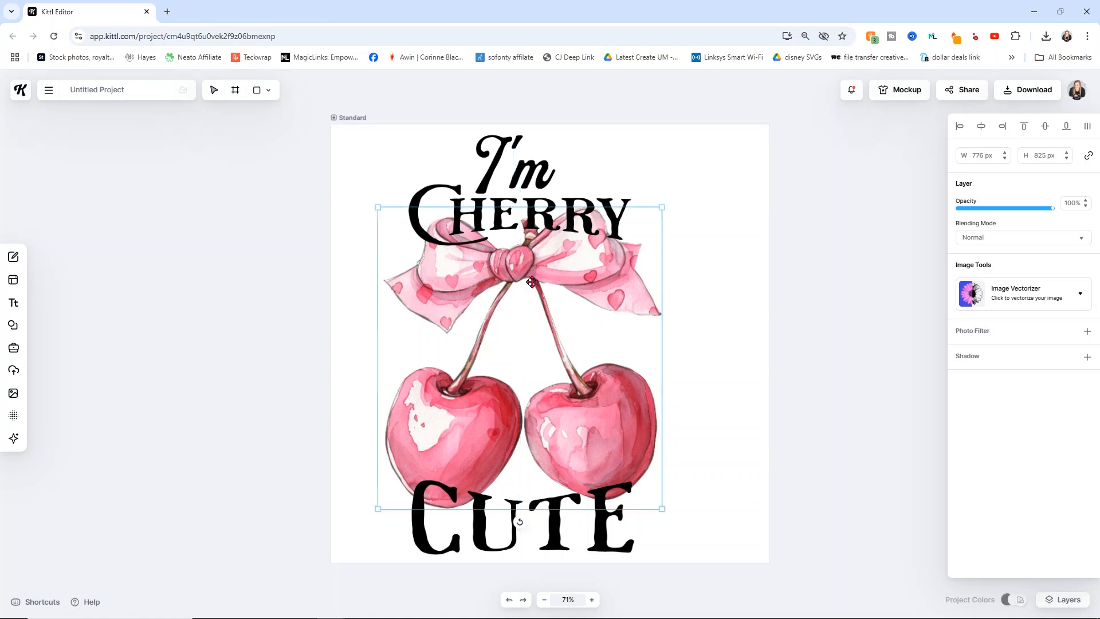
click(561, 533)
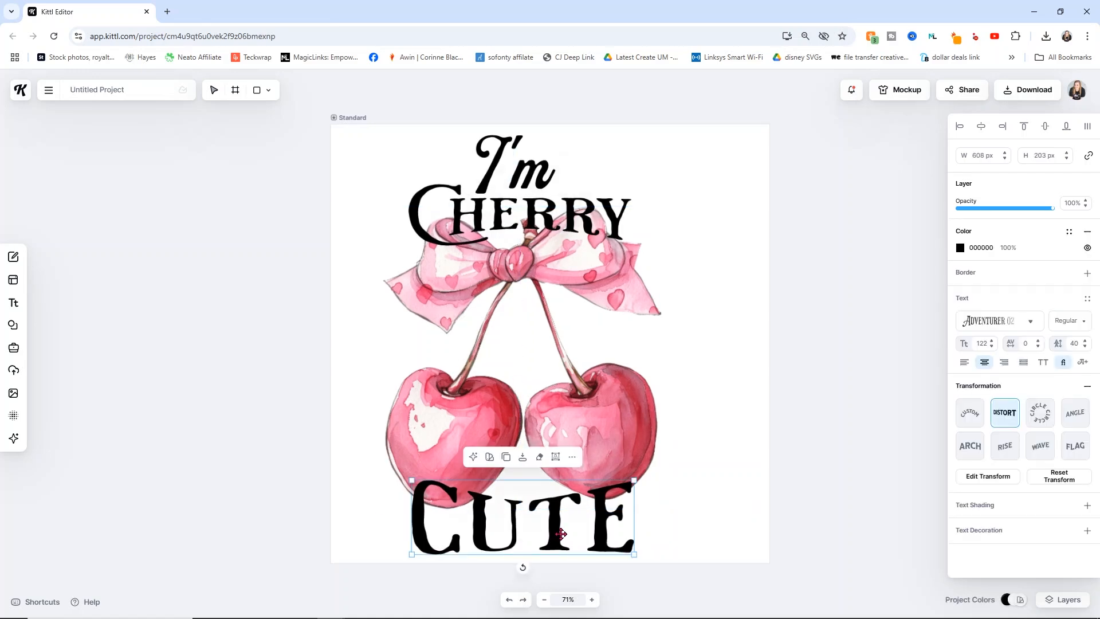
drag(611, 534, 612, 534)
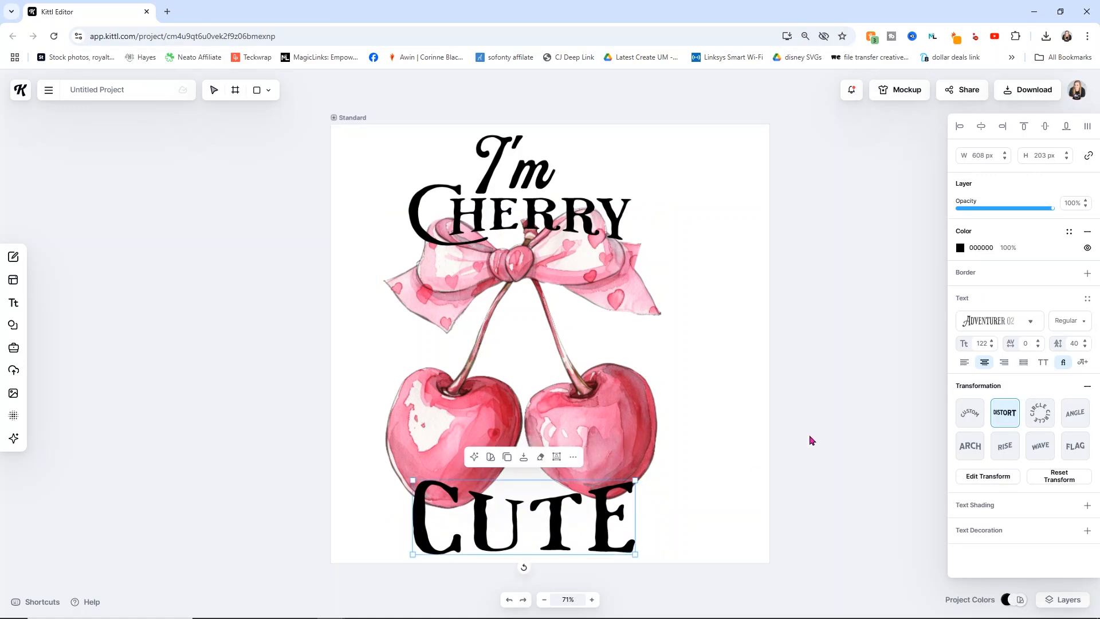
click(810, 439)
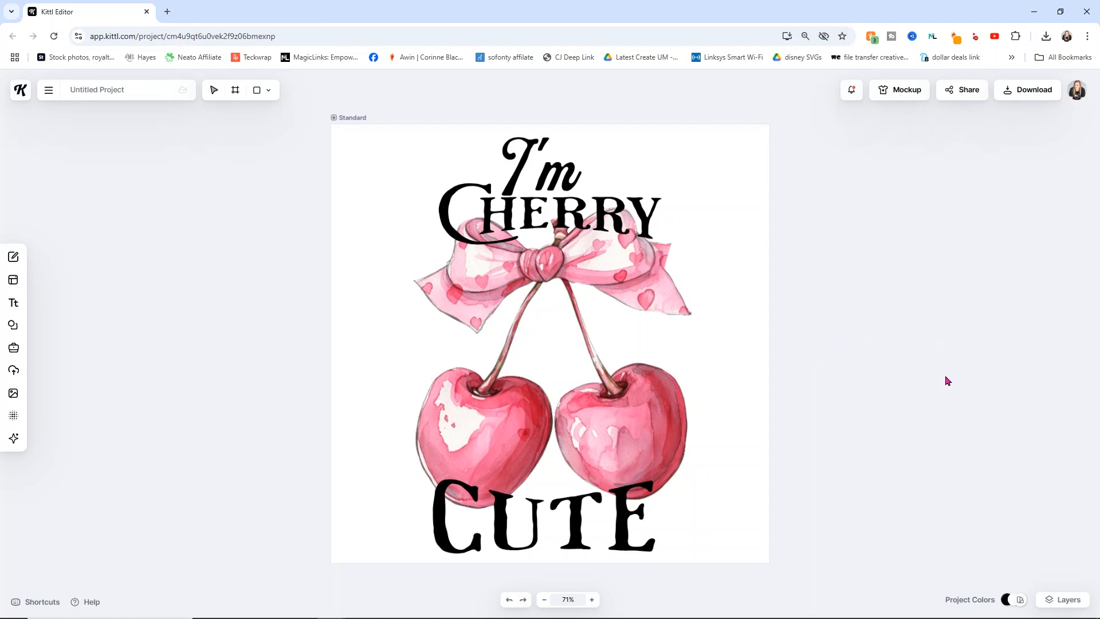
- Hide the artboard's Background layer to make the design's background transparent
click(1045, 601)
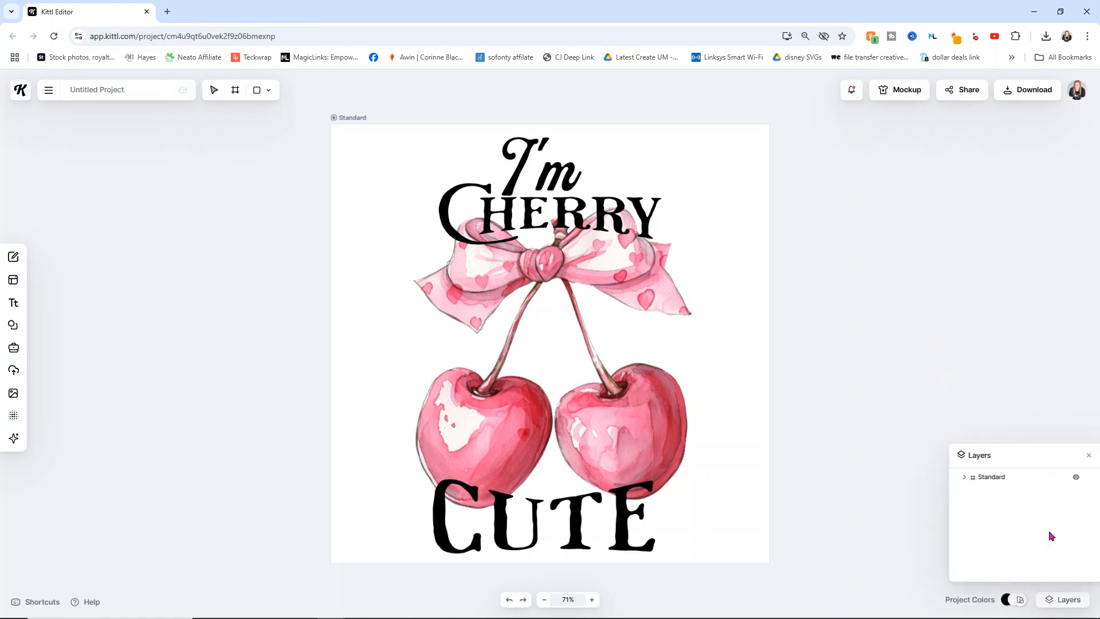
click(963, 477)
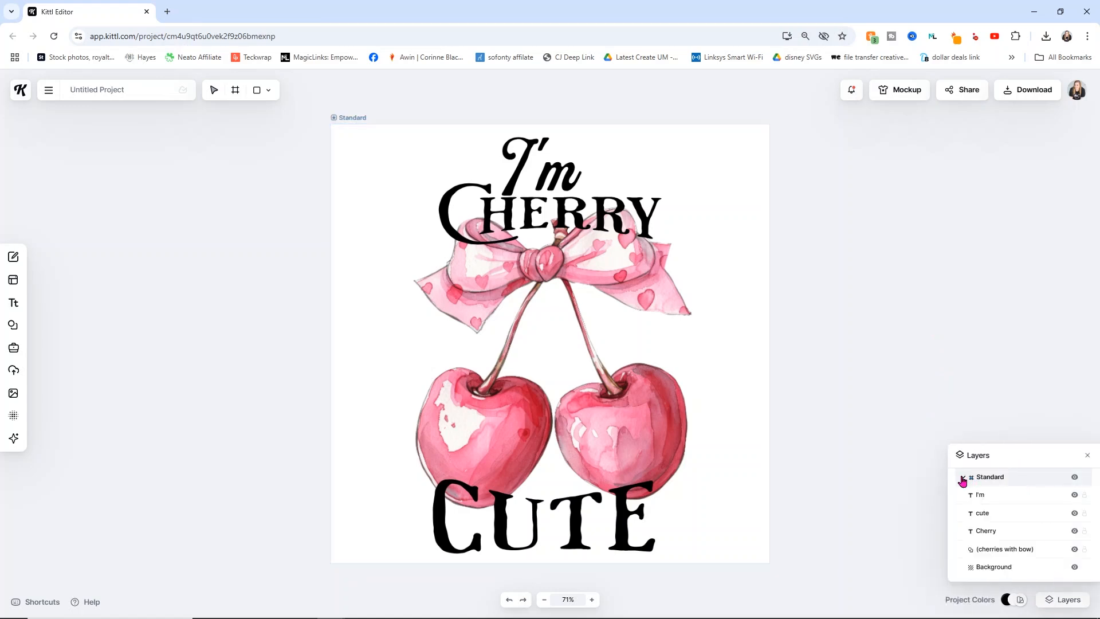
click(1075, 567)
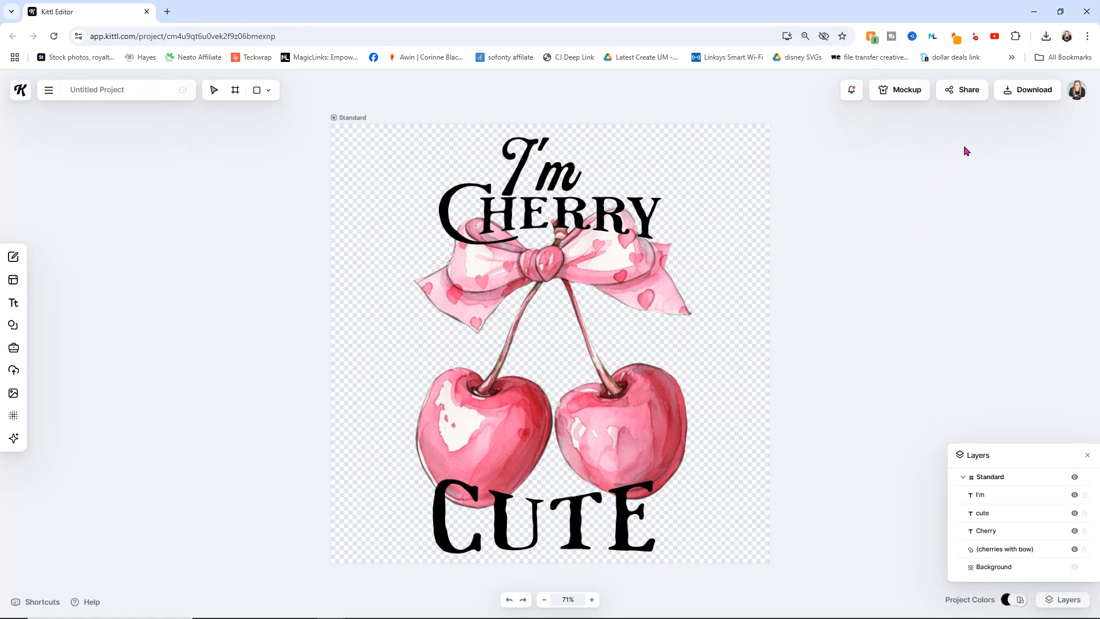
- Export the design as a PNG named "cherry cute" with Remove Background and Optimize Quality enabled, and open the saved image
click(1004, 97)
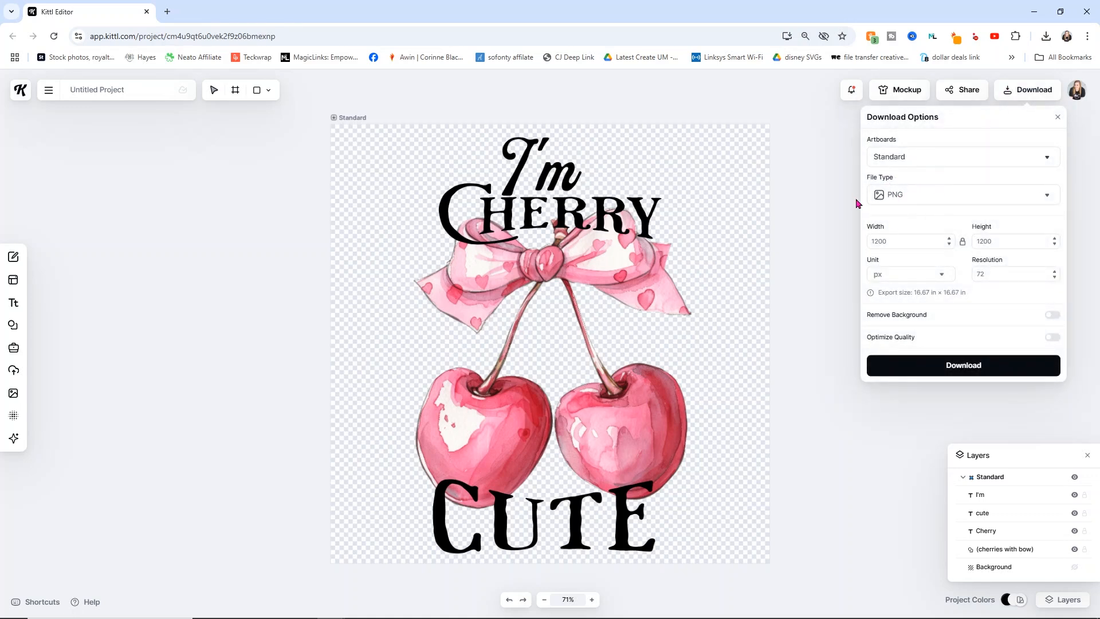
click(1048, 316)
click(1051, 338)
click(962, 365)
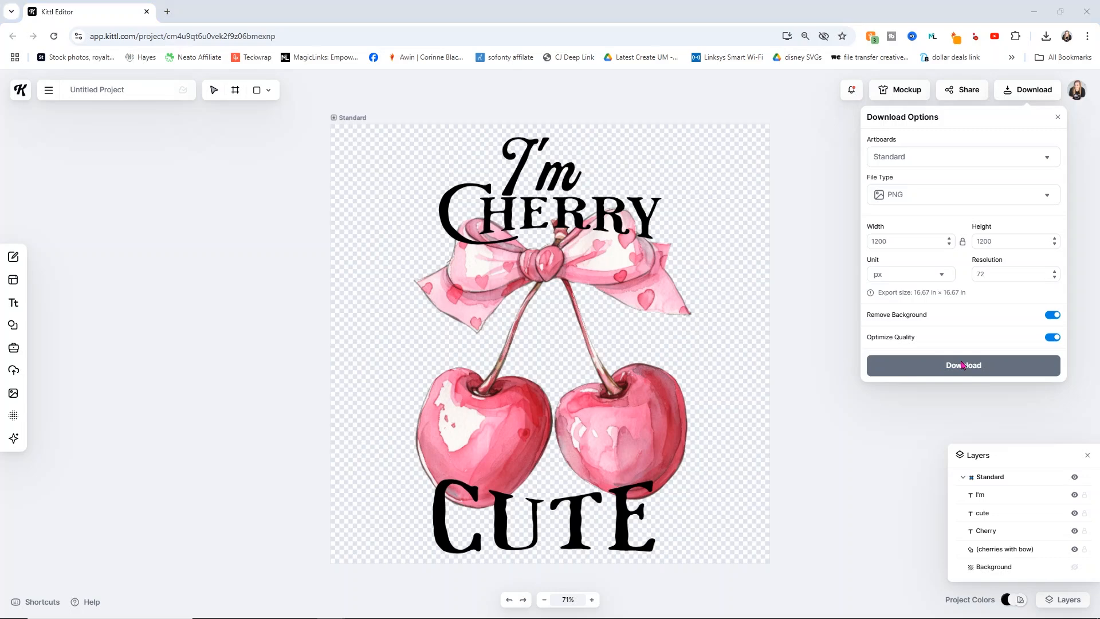
text(cherry cute)
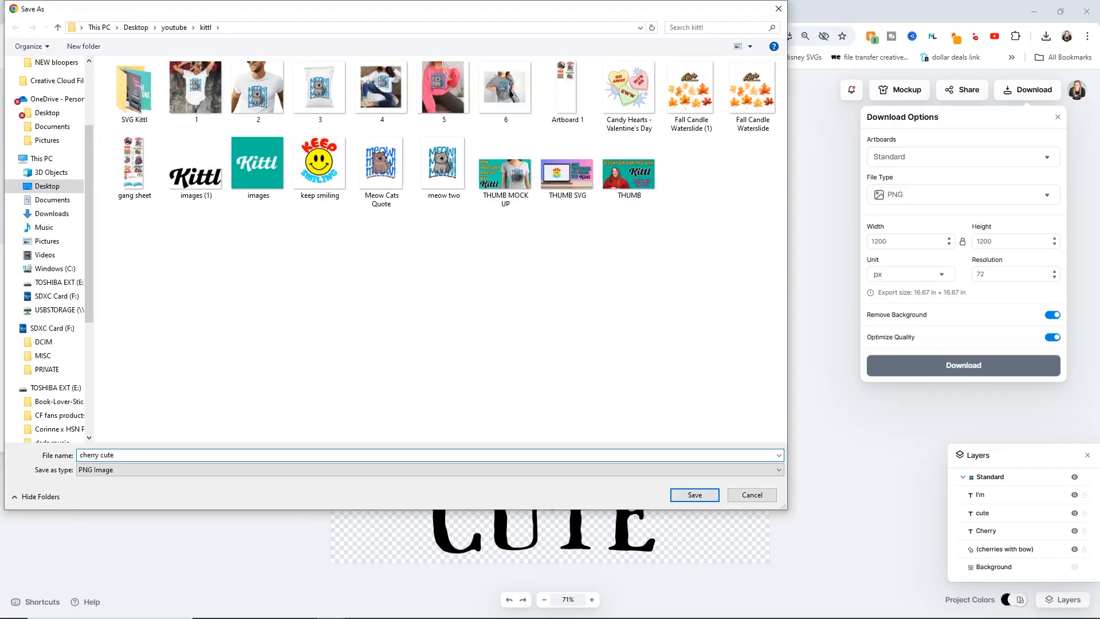
click(696, 495)
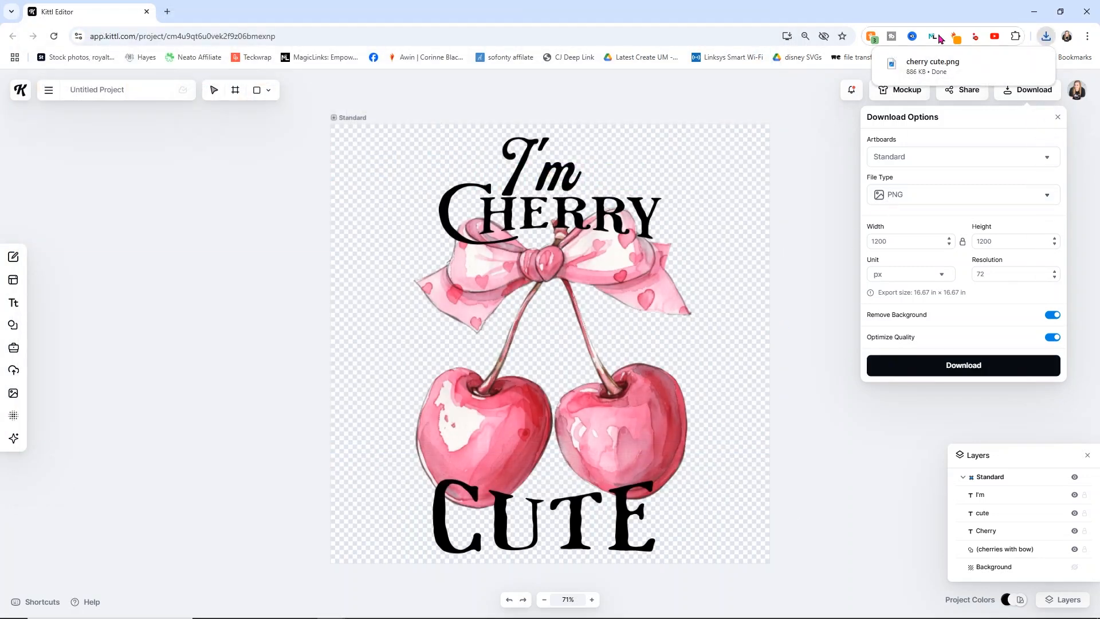
click(940, 65)
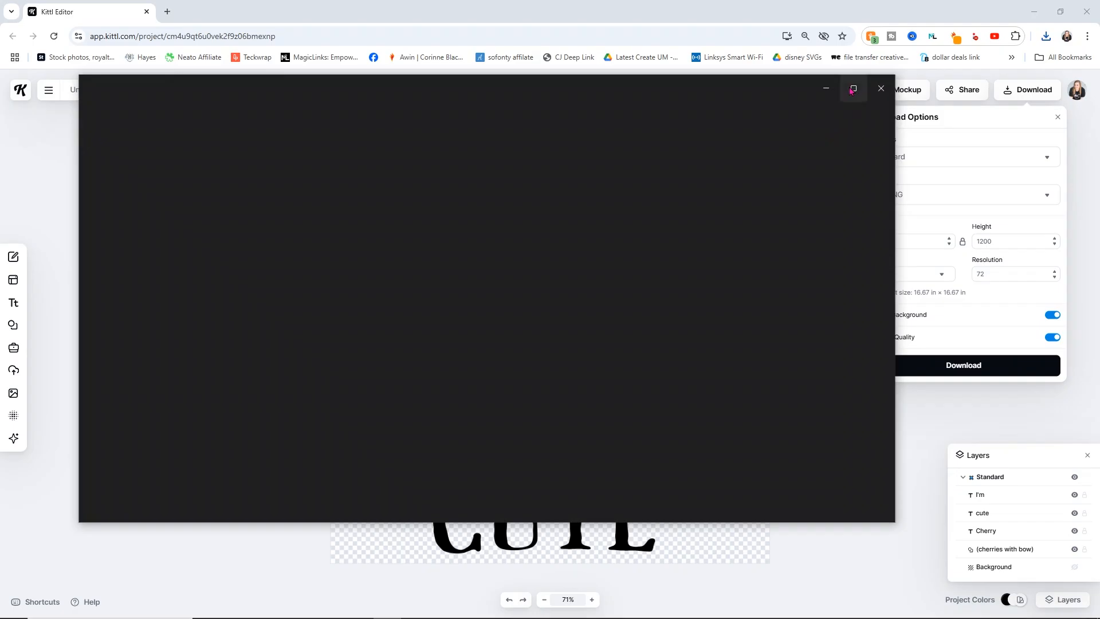
click(852, 89)
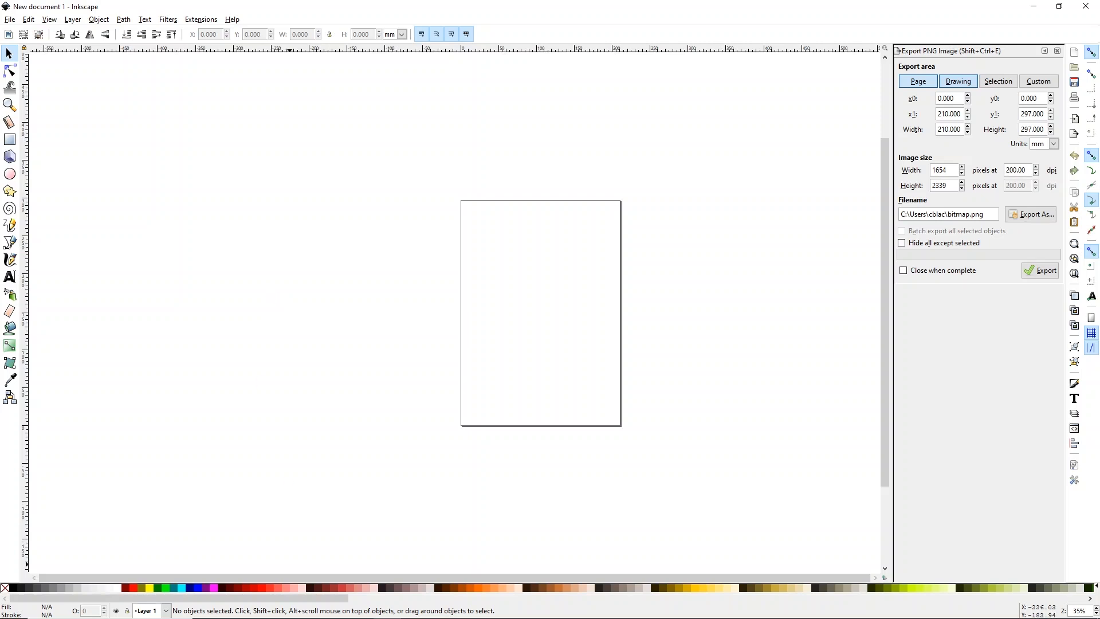
- Import the "Candy Hearts - Valentine's Day" and "cherry cute" images from the kittl folder into the Inkscape document as embedded images
key(alt+Tab)
click(792, 373)
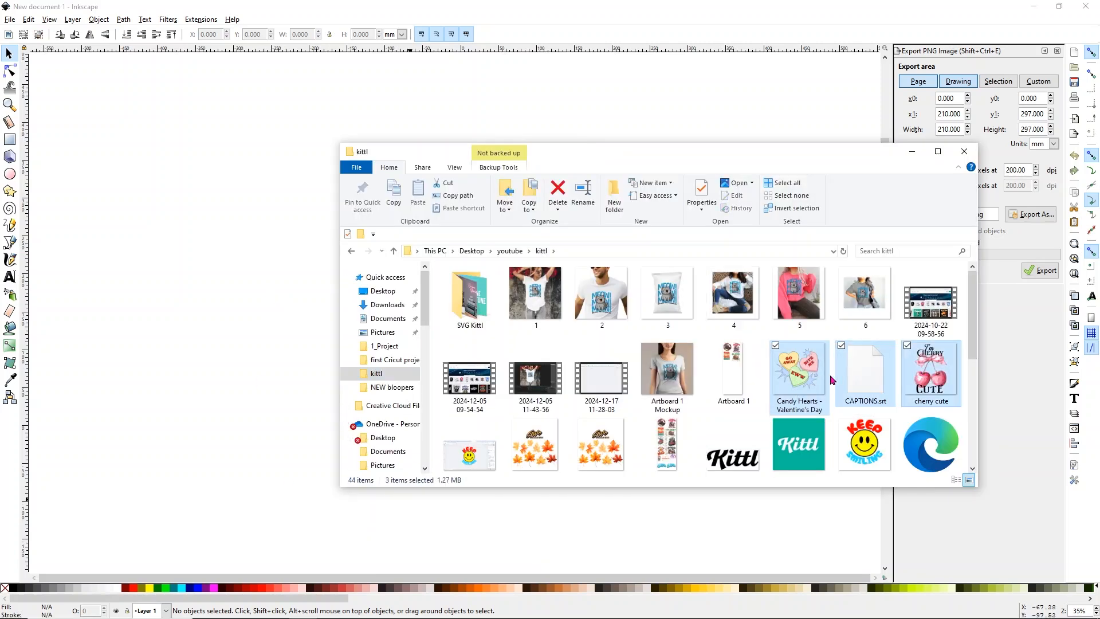
ctrl+click(933, 379)
drag(947, 378, 165, 250)
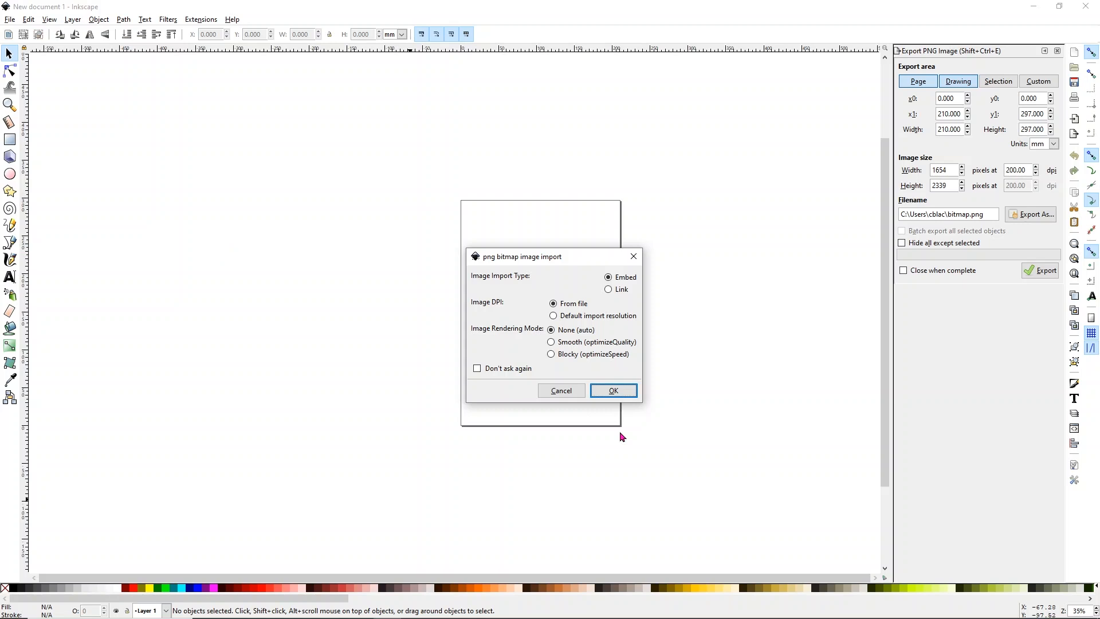
click(613, 390)
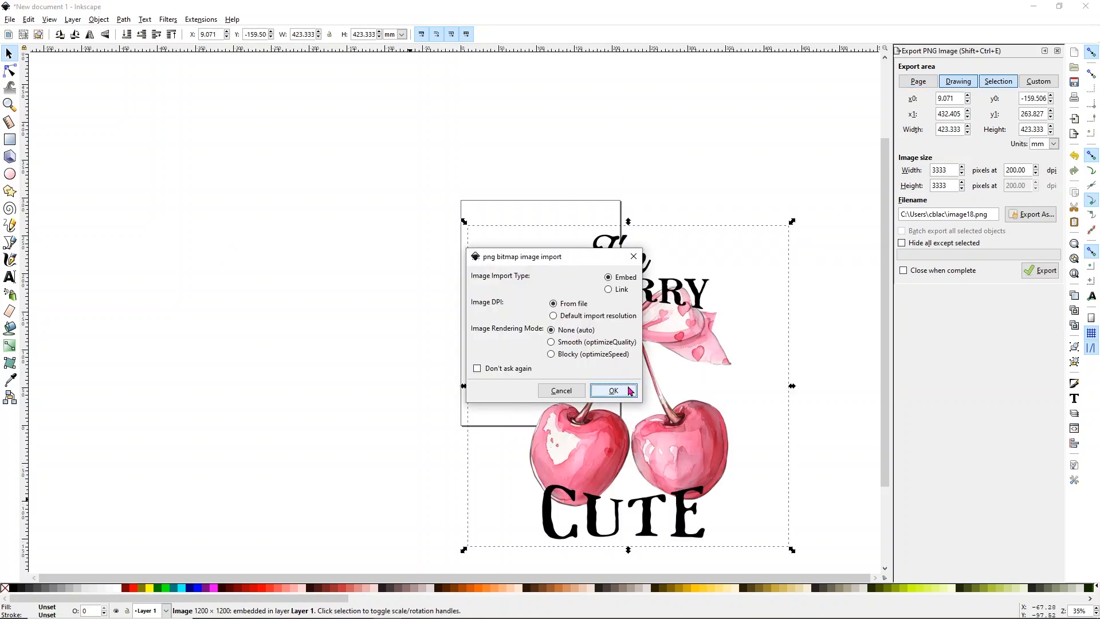
click(630, 390)
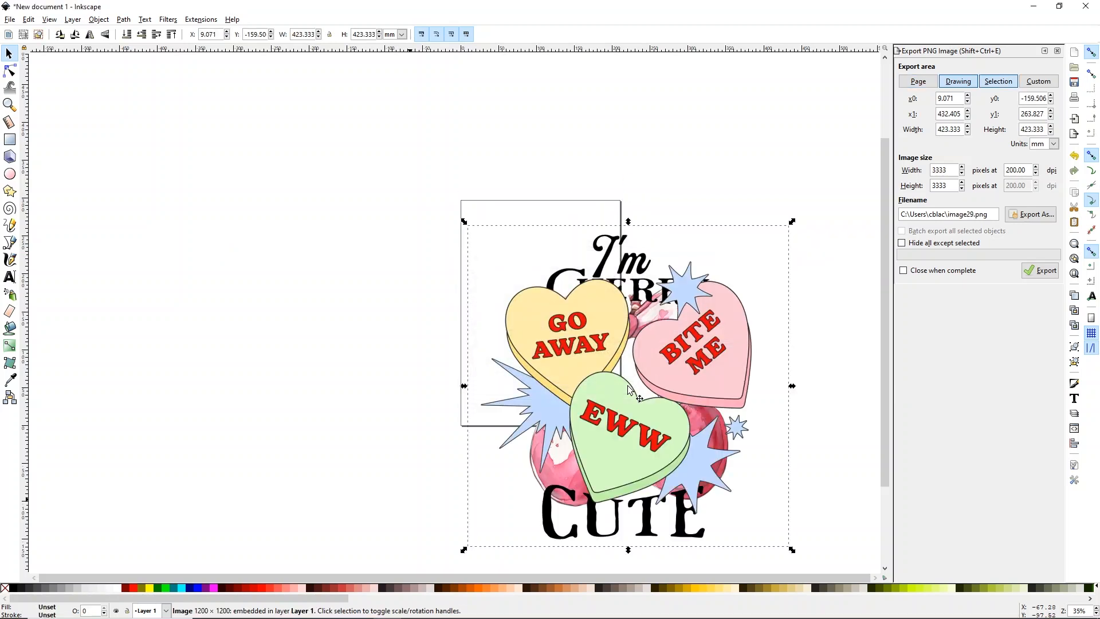
- Separate the overlapping images, placing the candy hearts left of the page and the cherry design up over its right edge
drag(692, 347, 294, 203)
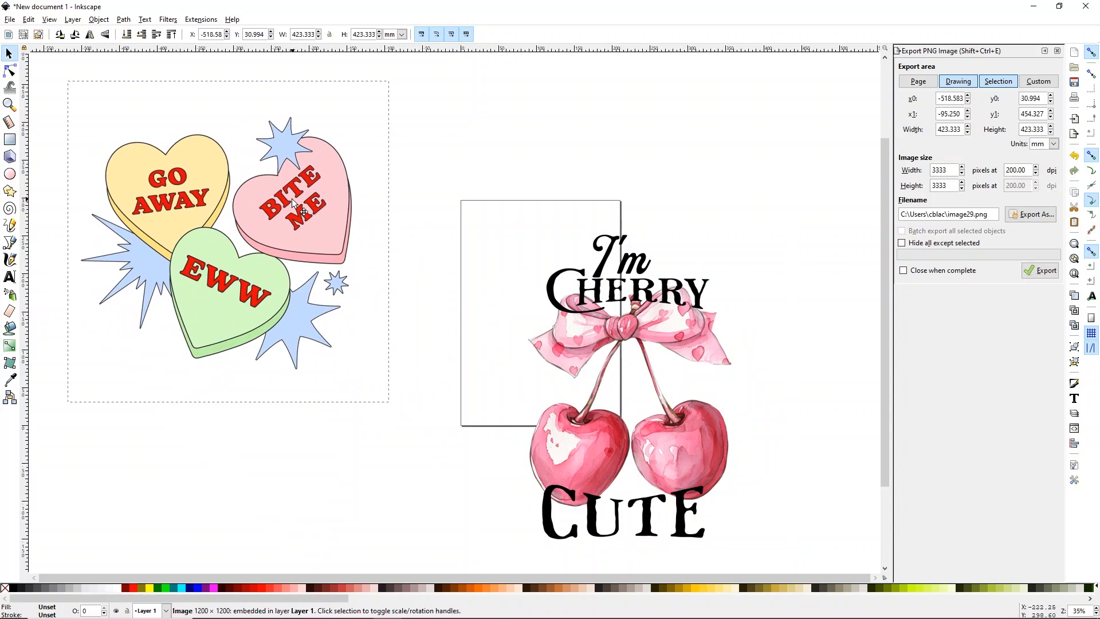
drag(621, 444, 687, 317)
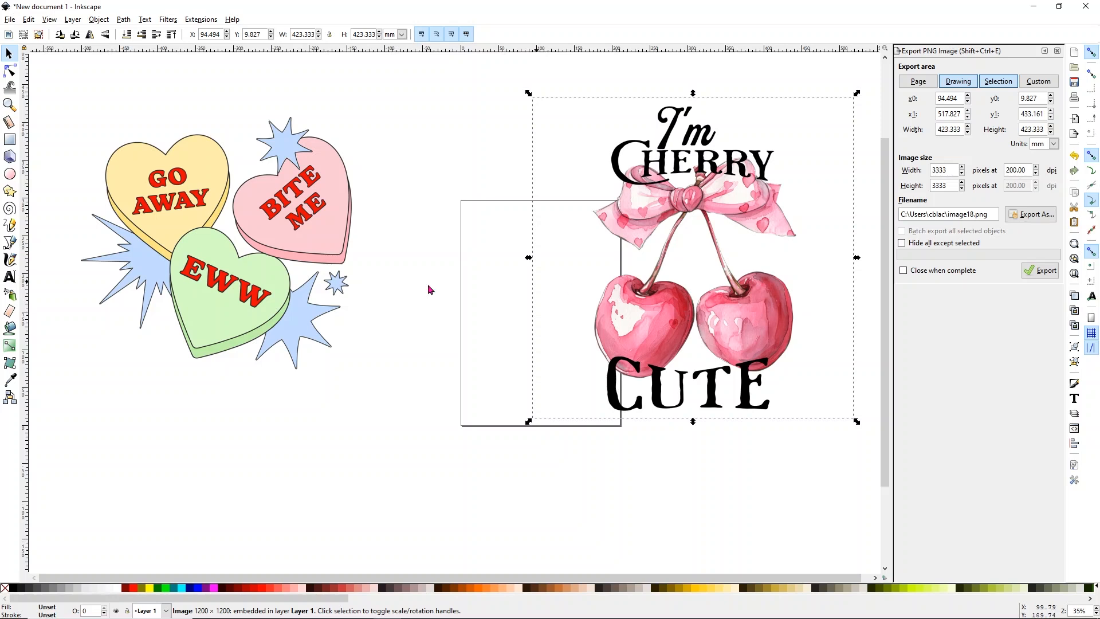
click(286, 440)
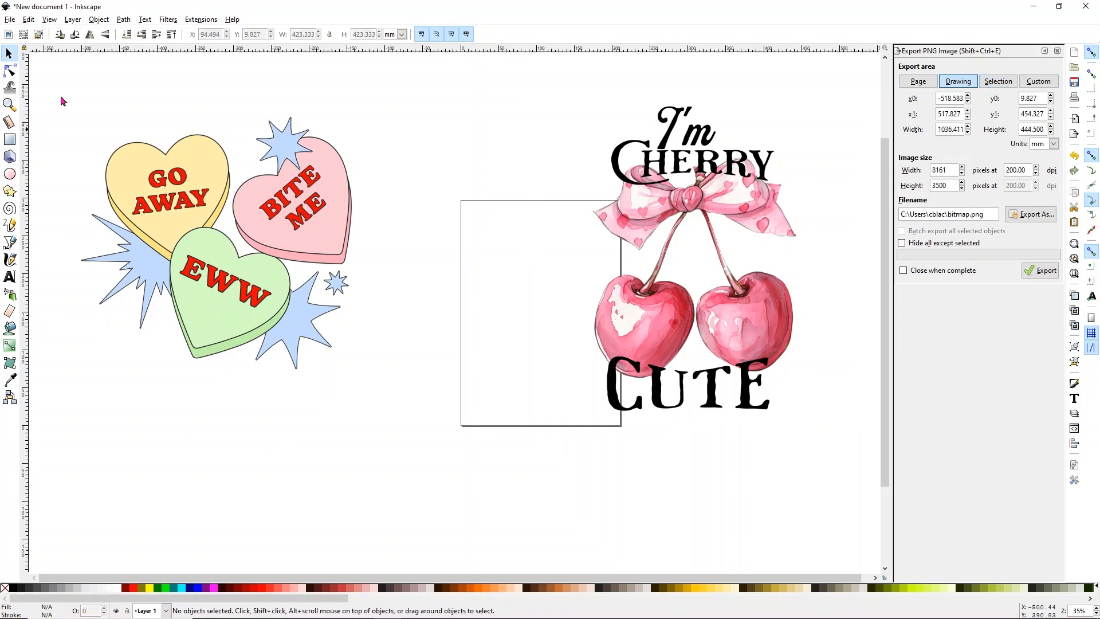
- Set the page size to US Letter (8.5 x 11 in) and move the cherry design clear of the page's right edge
click(11, 20)
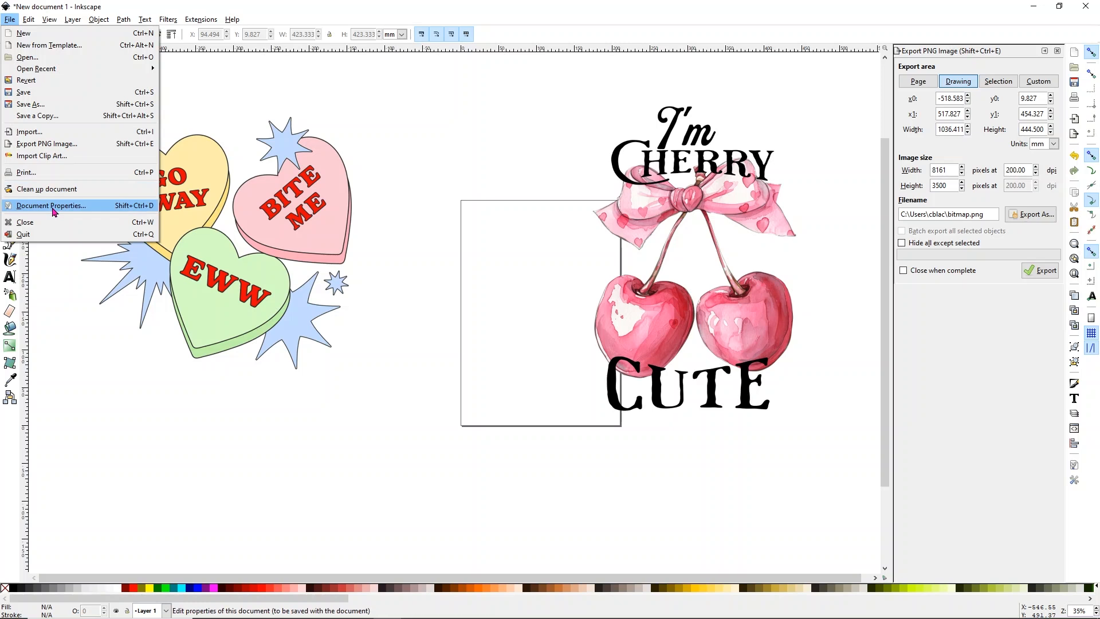
click(51, 205)
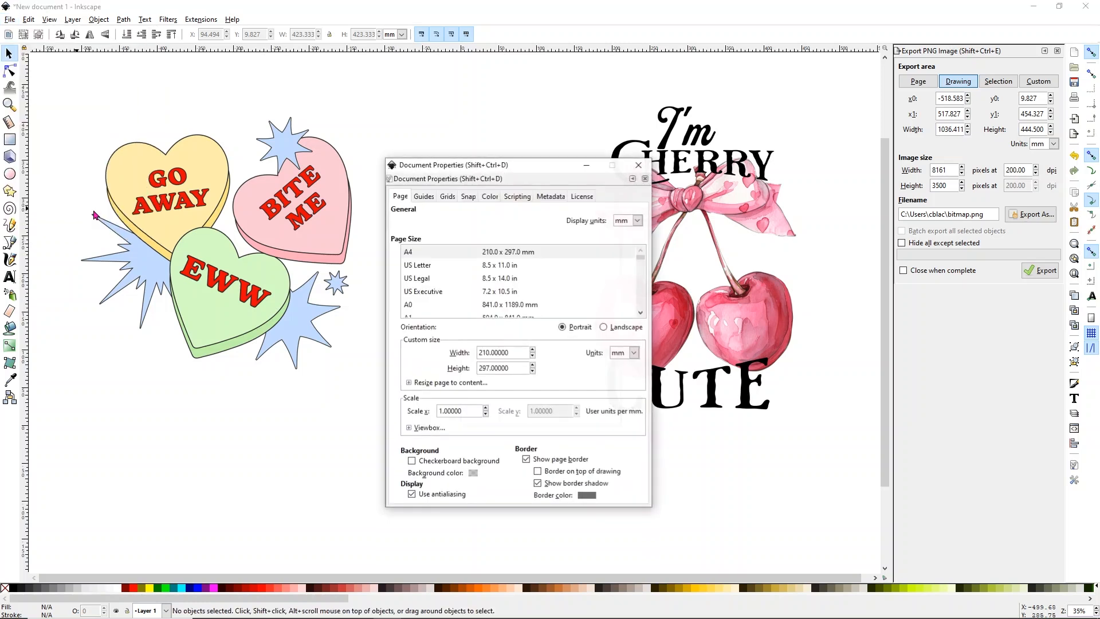
click(452, 270)
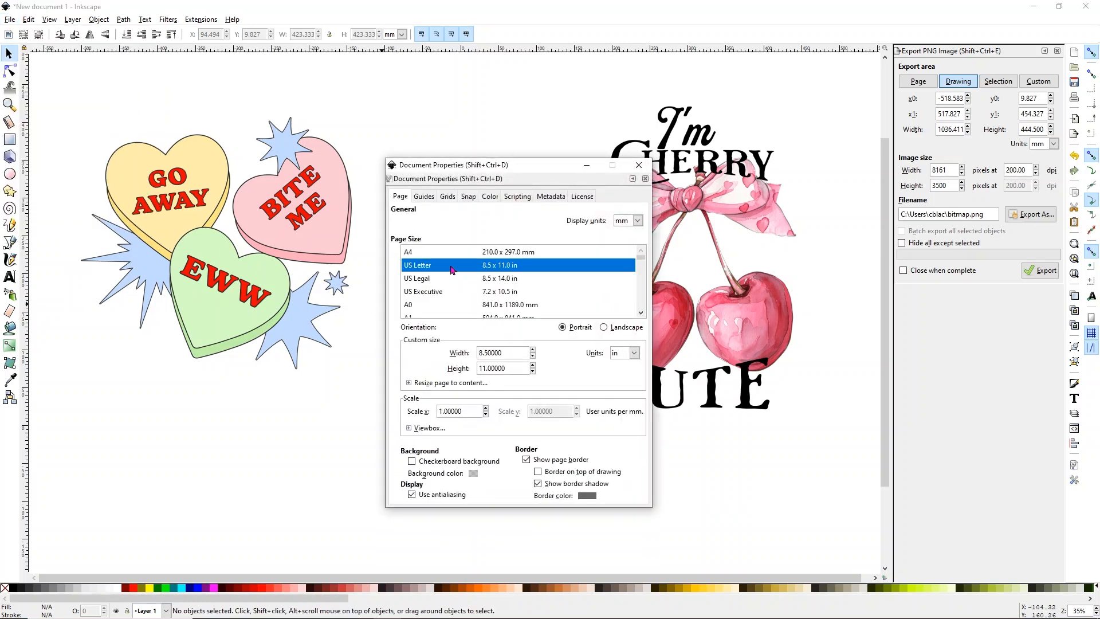
click(638, 165)
drag(540, 267, 650, 267)
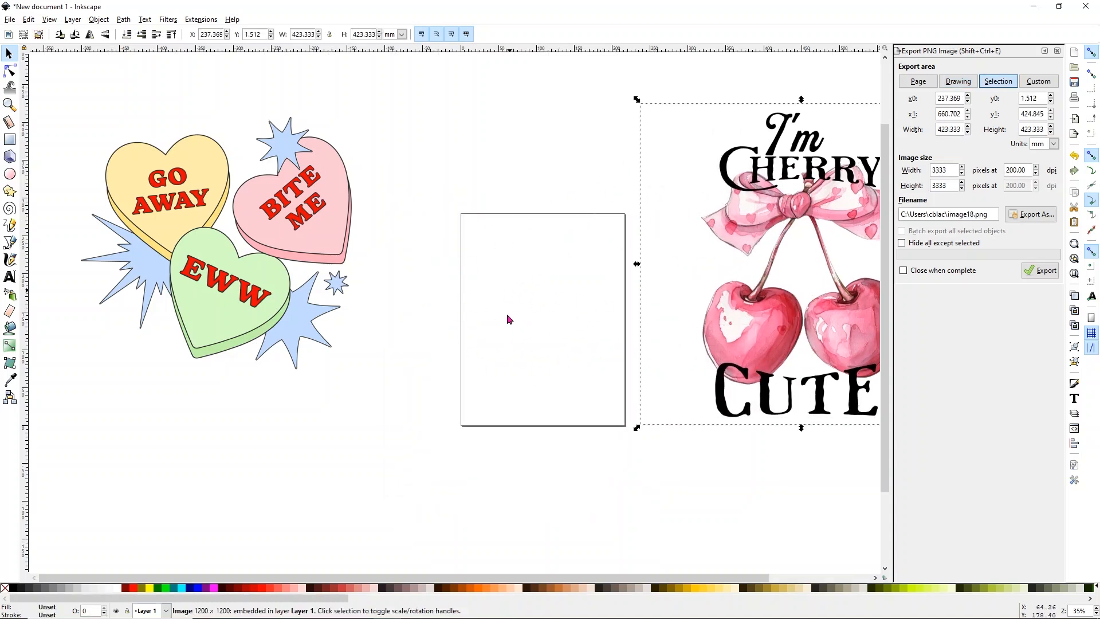
- Scale the cherry design down to about 256 mm square and center its artwork on the page
drag(802, 221, 564, 324)
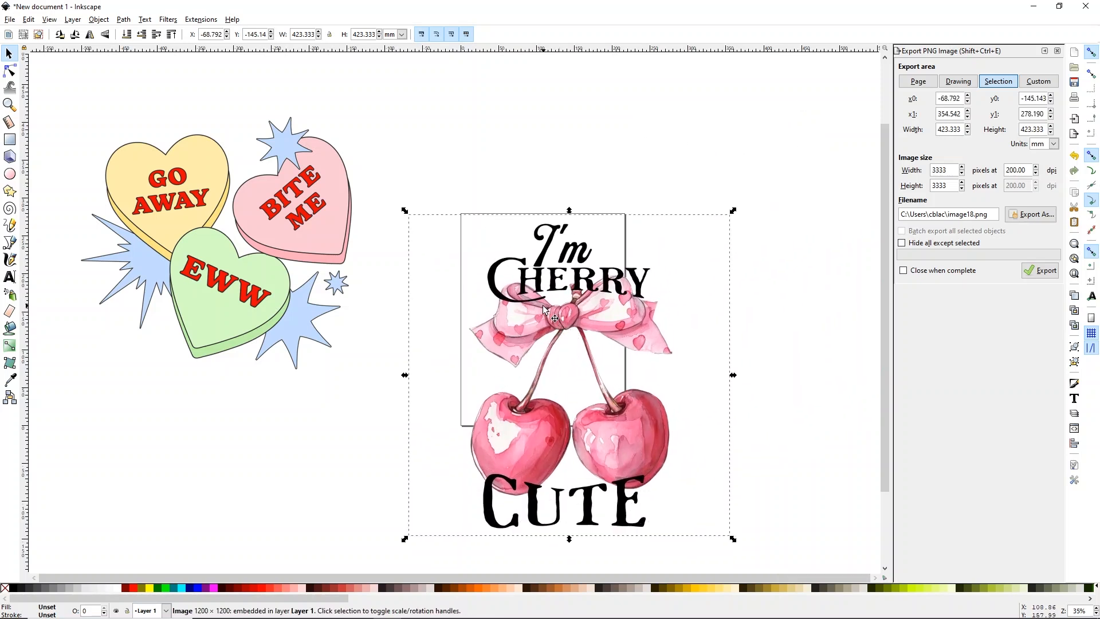
drag(733, 540, 617, 416)
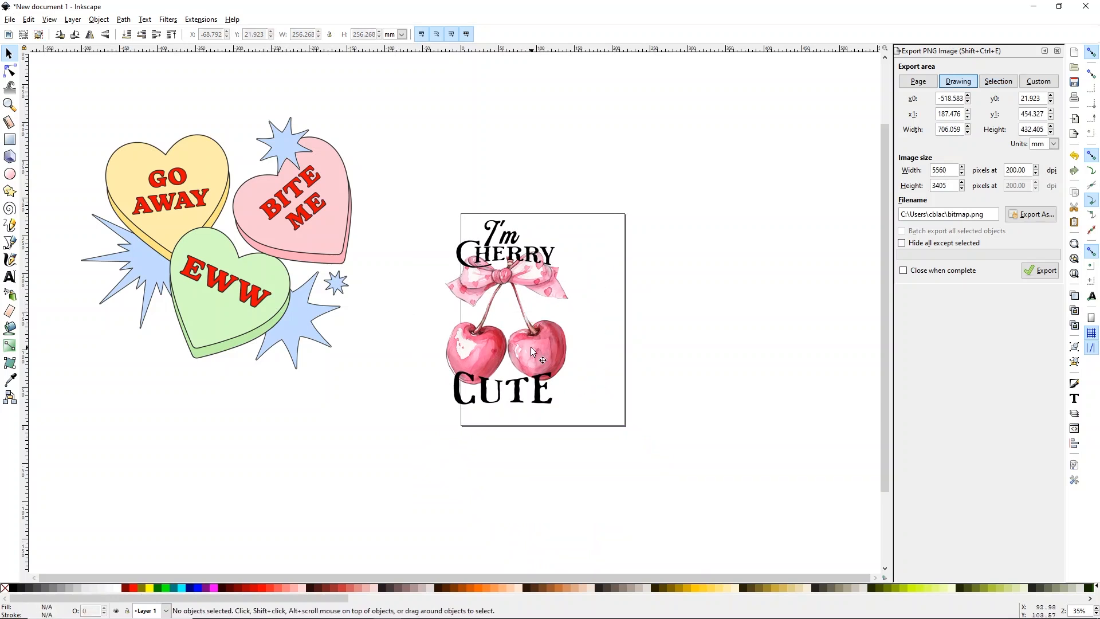
drag(533, 350, 575, 354)
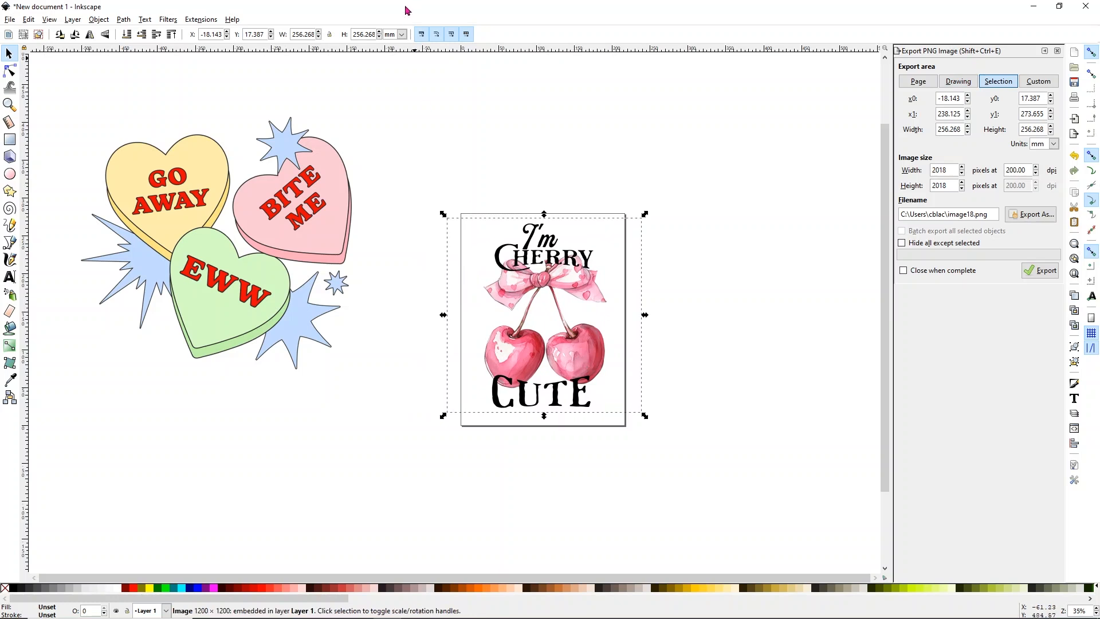
- Switch the measurement units to inches and shrink the cherry design slightly to about 9.97 in square
click(401, 35)
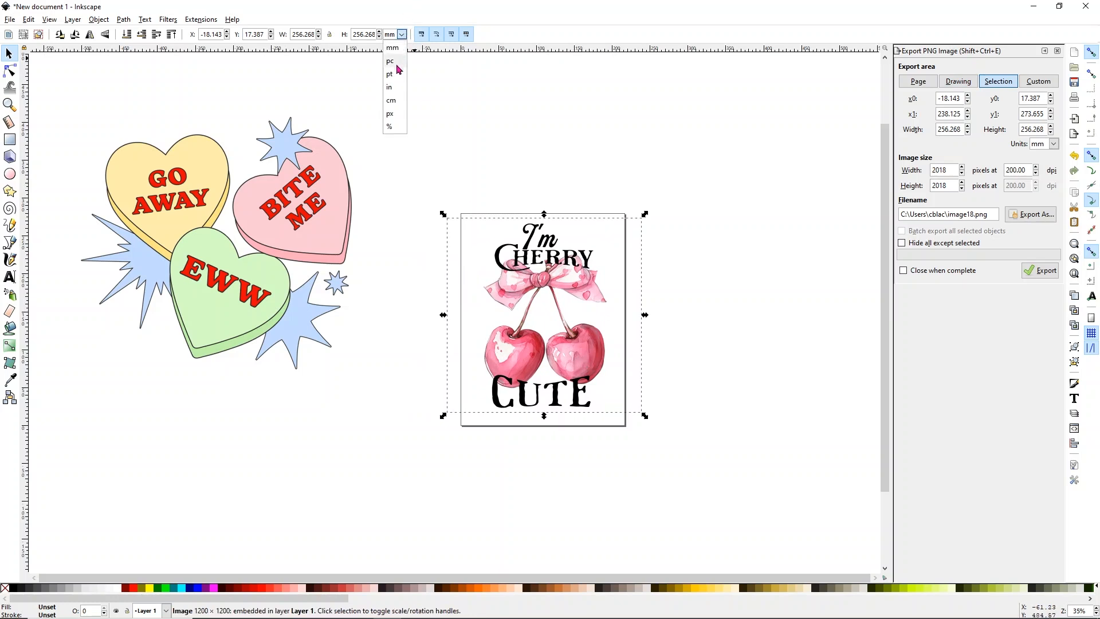
click(397, 88)
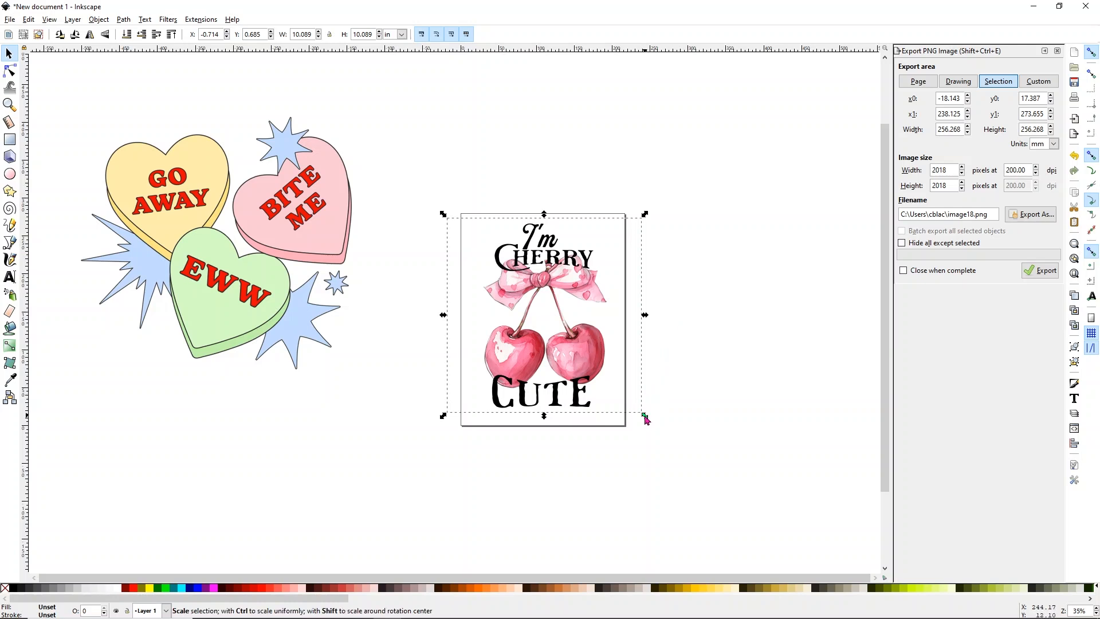
drag(646, 420, 643, 414)
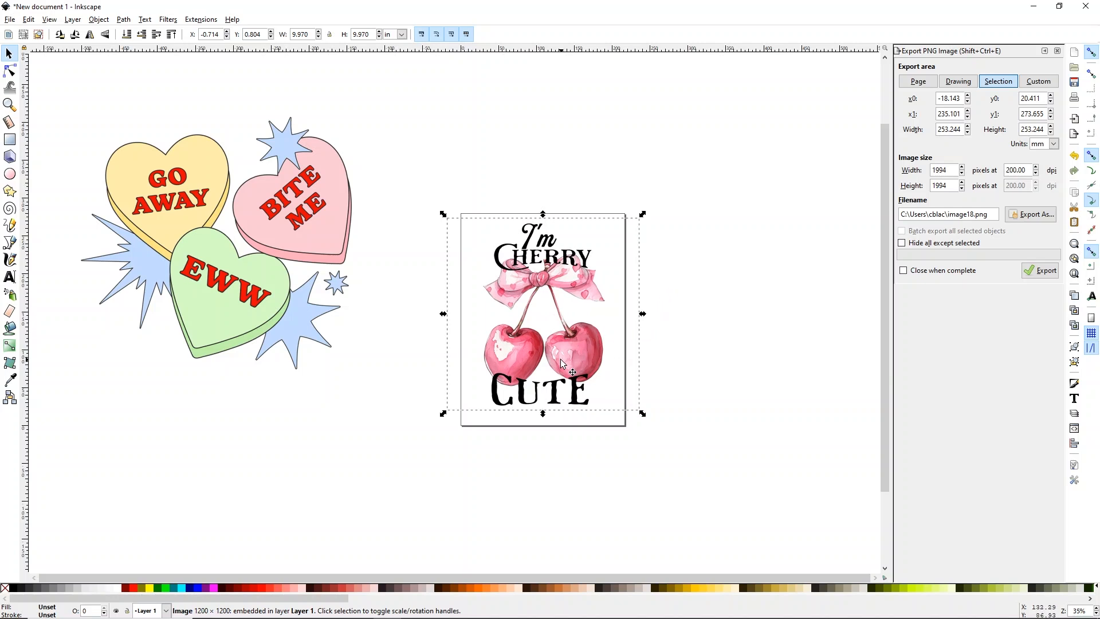
- Nudge the candy hearts image slightly farther left and down, away from the page
mouse_move(296, 206)
mouse_down()
mouse_move(260, 213)
mouse_move(279, 215)
mouse_up()
mouse_move(432, 411)
mouse_down()
mouse_move(681, 452)
mouse_move(639, 371)
mouse_up()
scroll(657, 361, up, 1)
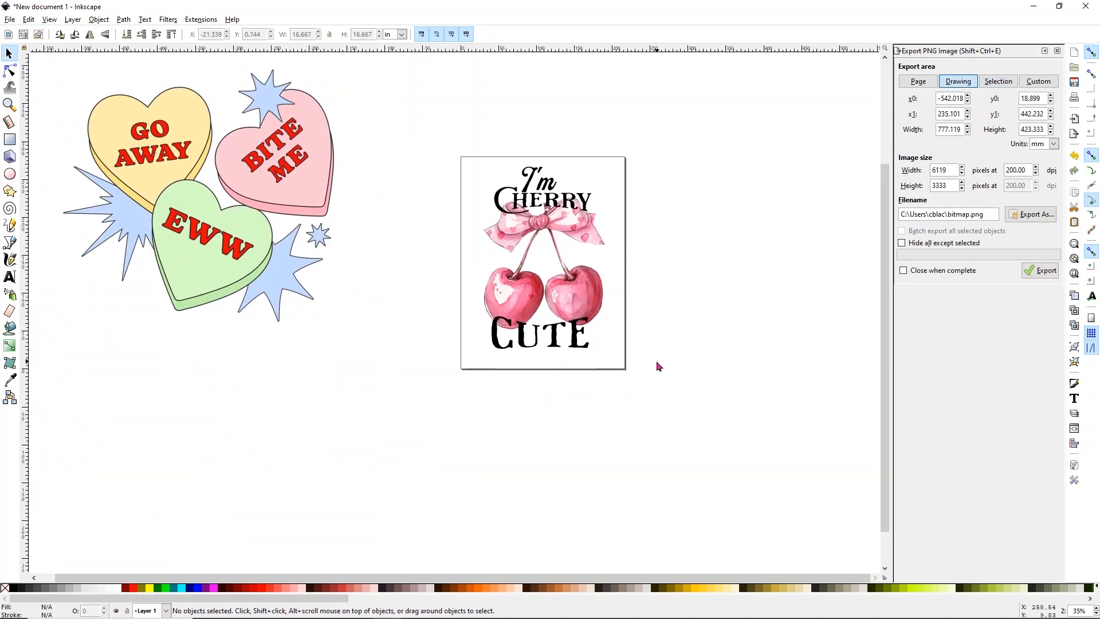
scroll(663, 355, up, 1)
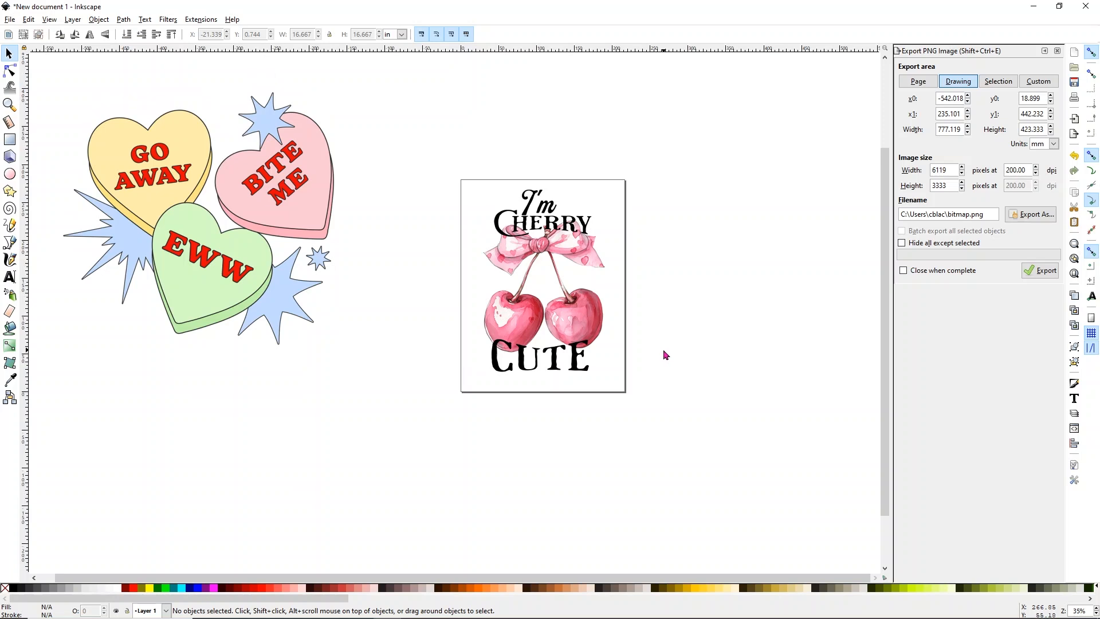
- Flip the cherry design horizontally and flip it back to its original orientation
click(580, 333)
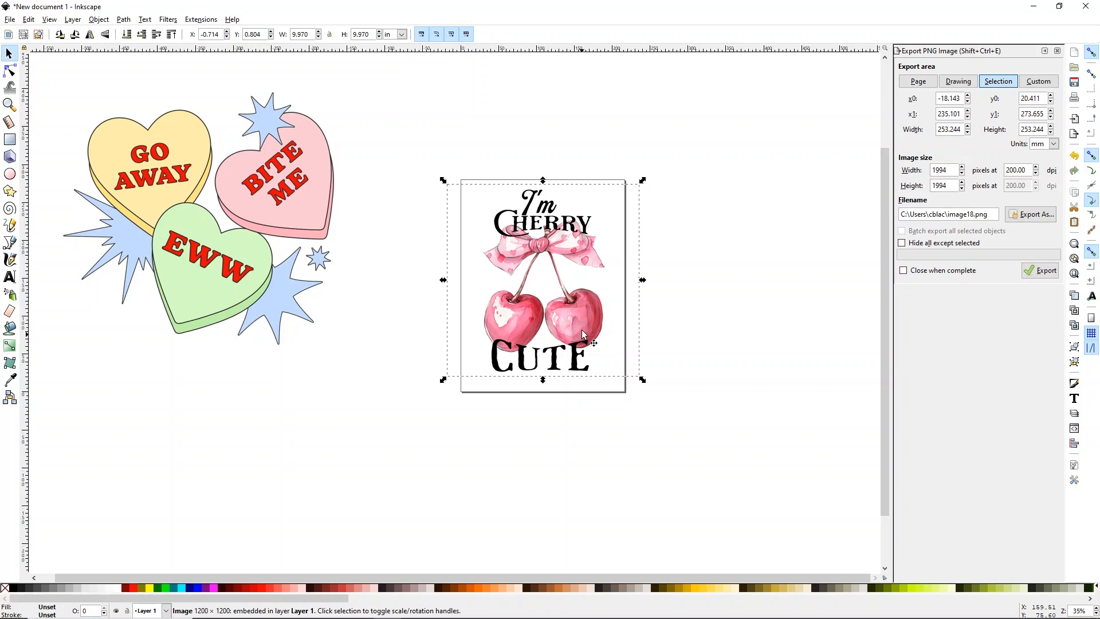
click(90, 37)
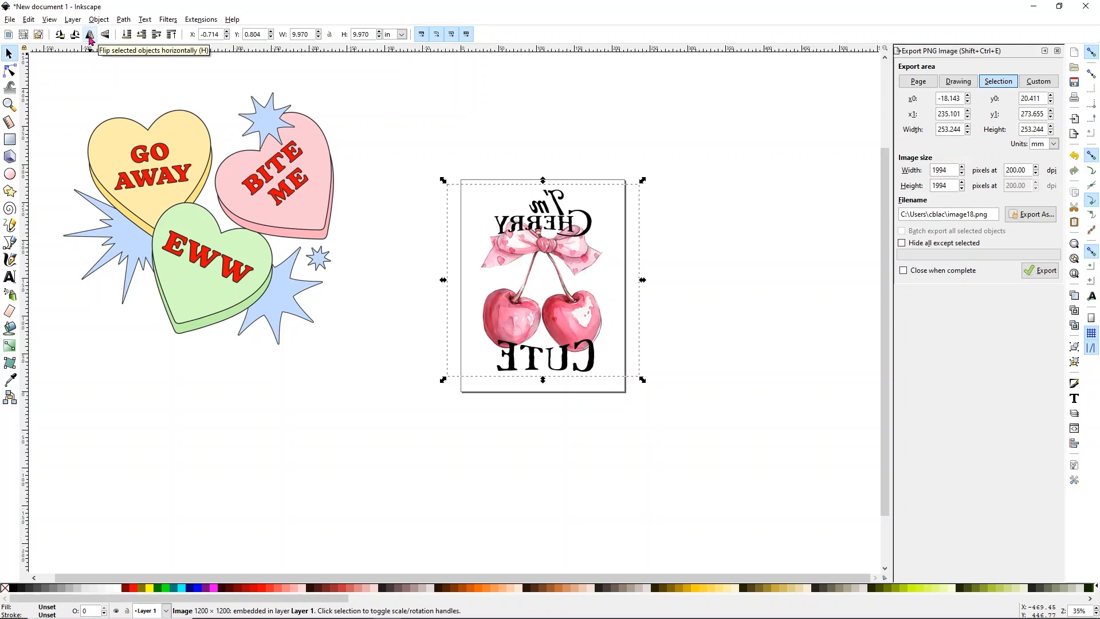
click(90, 37)
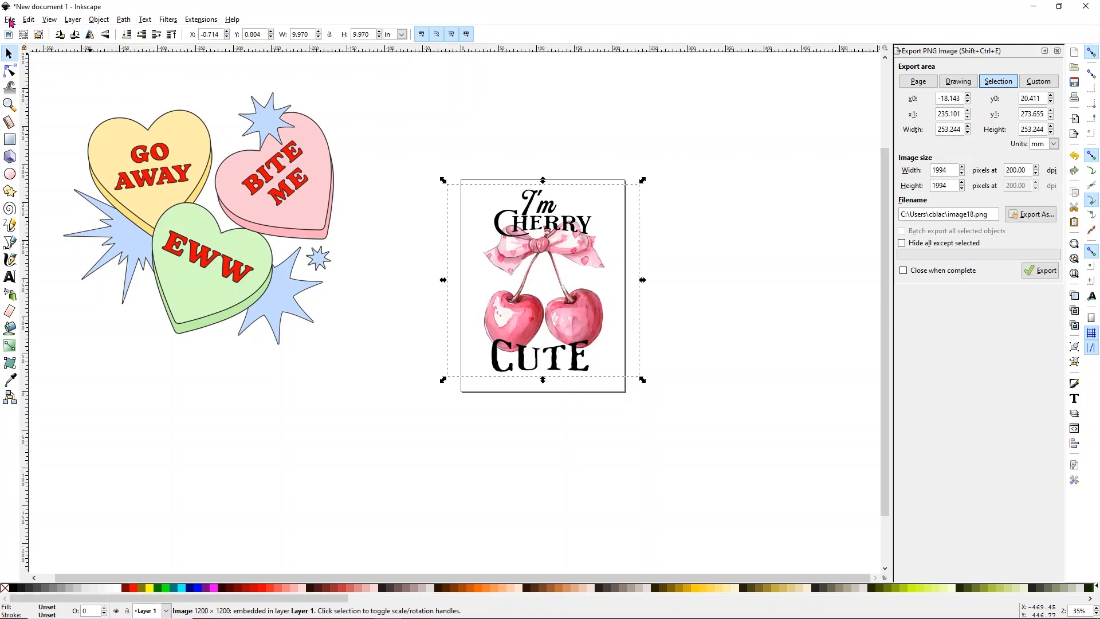
- Start printing the document and choose the ST-4000 Series(Network) printer
click(10, 22)
click(33, 178)
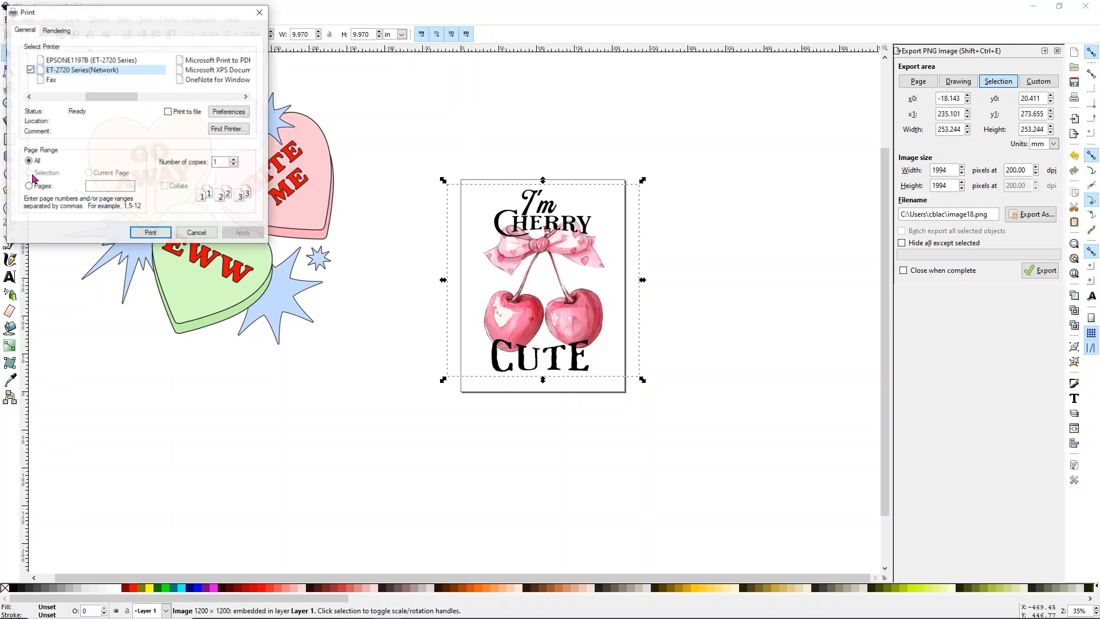
click(246, 97)
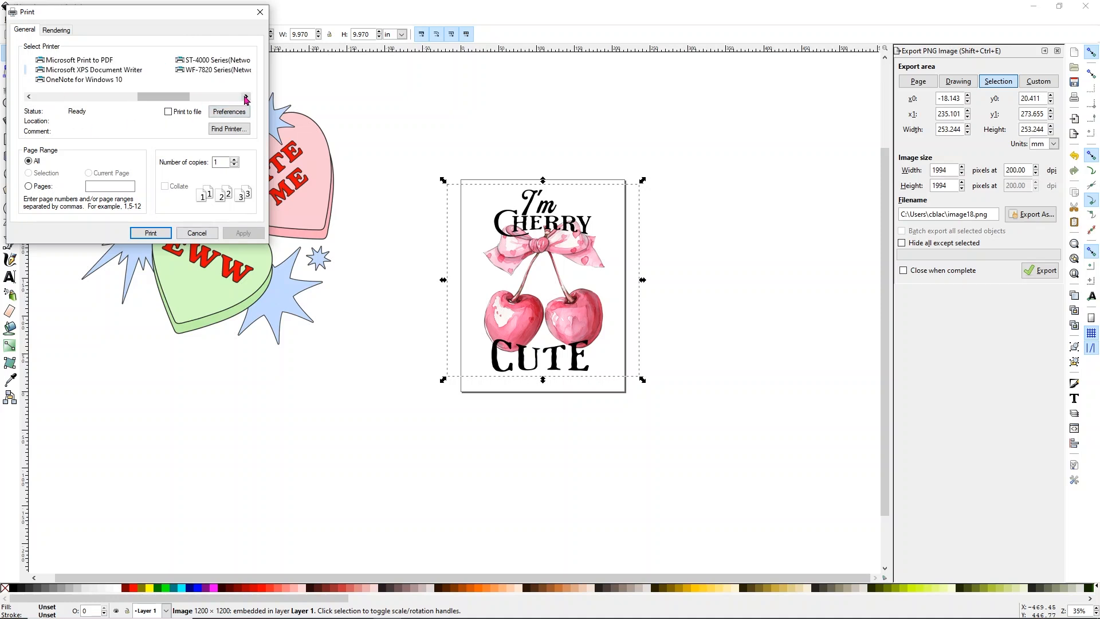
click(232, 61)
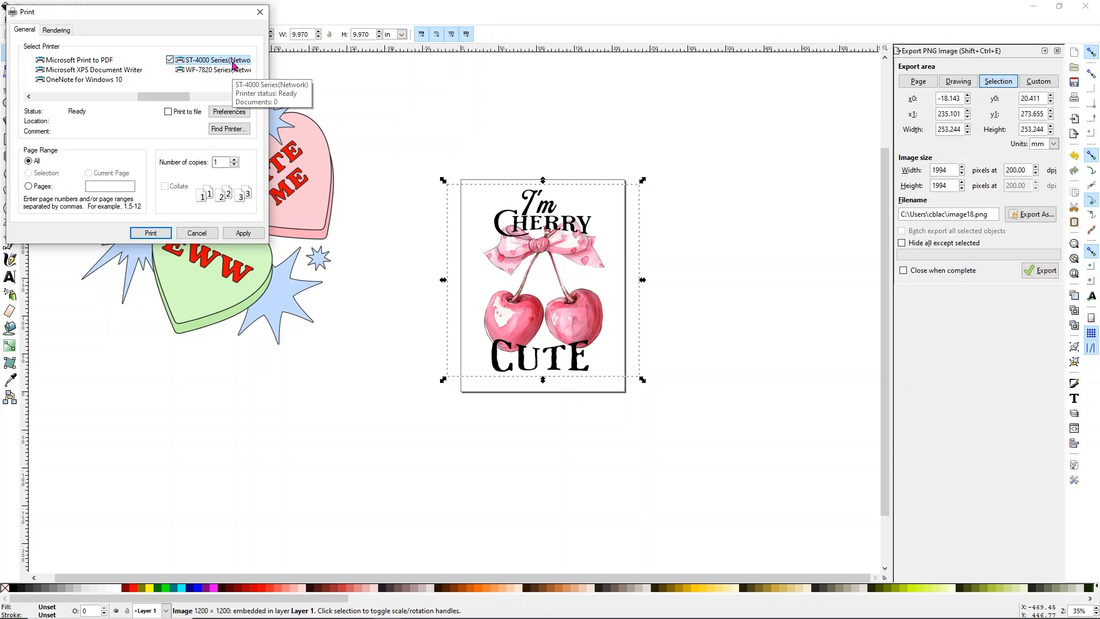
- Configure the printer preferences with Premium Presentation Paper Matte as the paper type and High quality
click(236, 114)
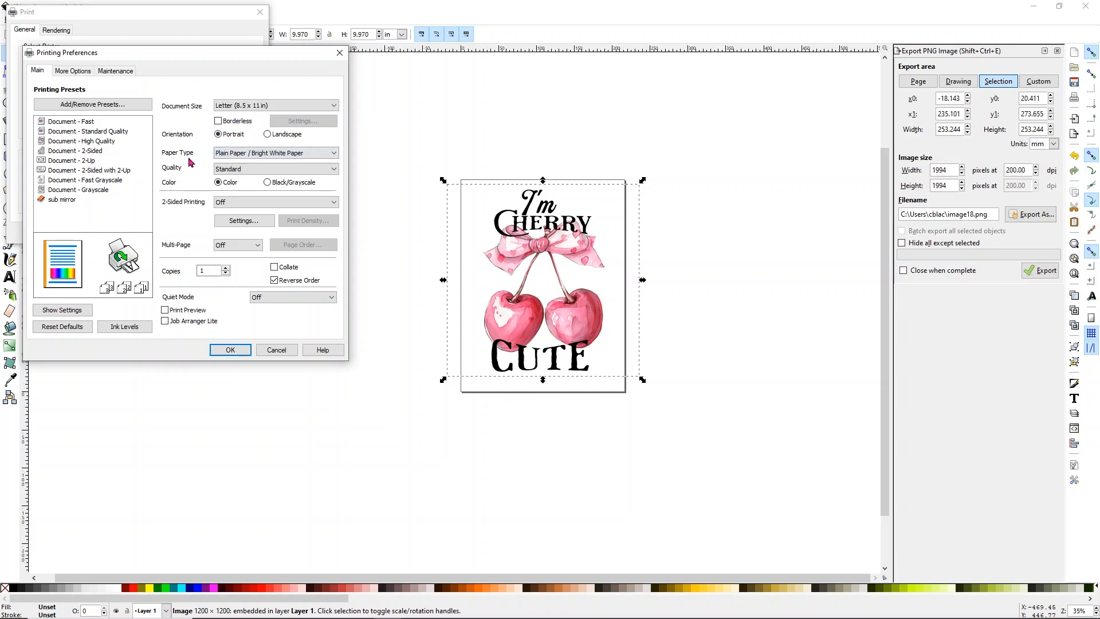
click(241, 154)
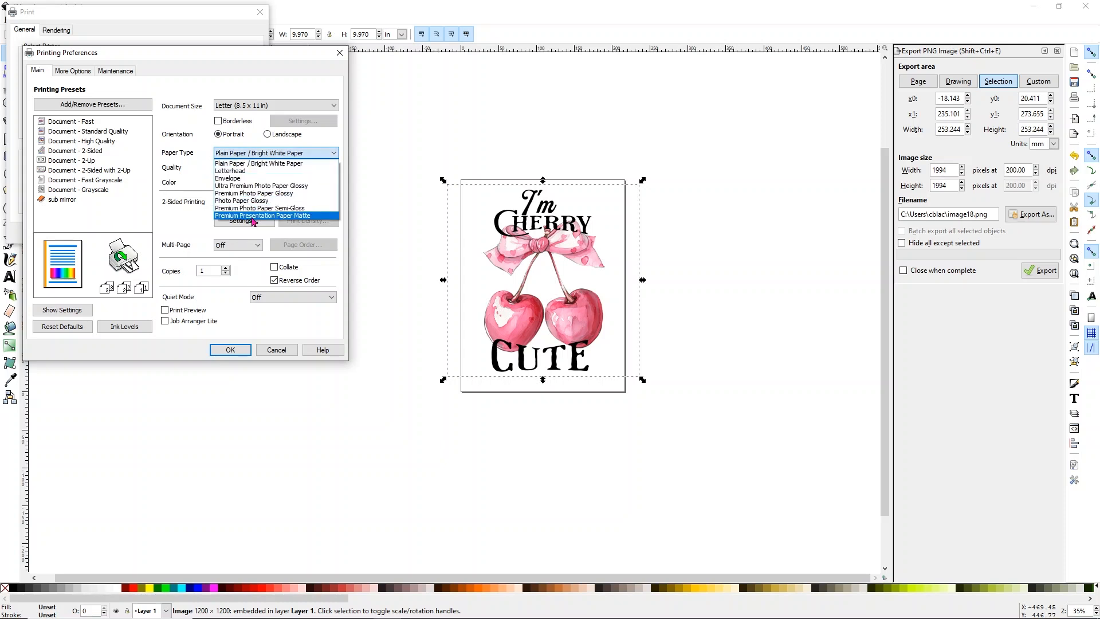
click(253, 217)
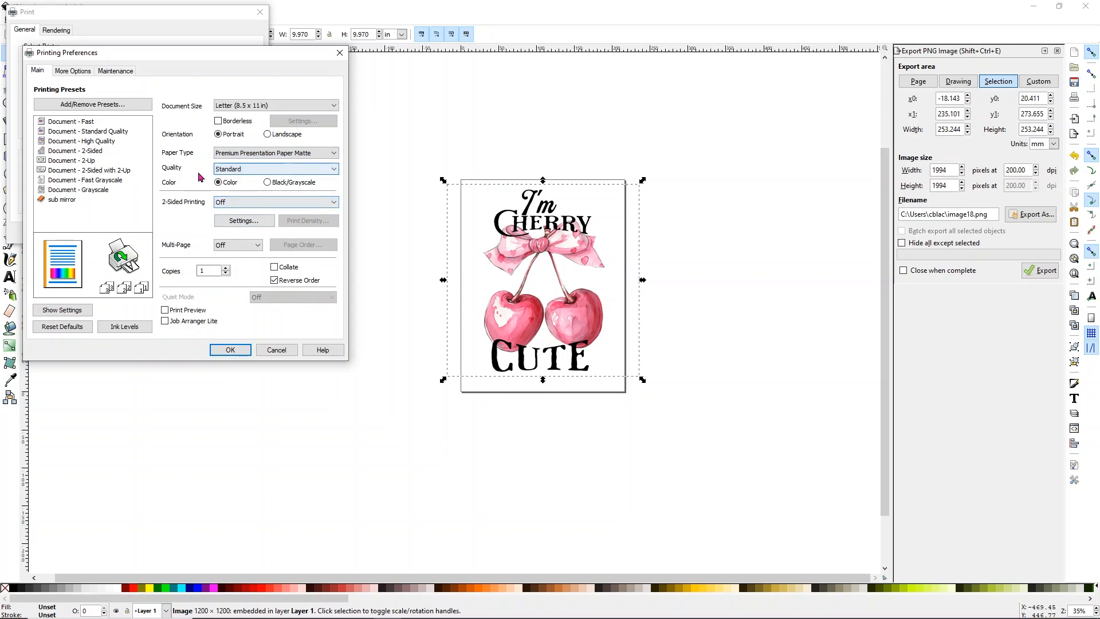
click(224, 172)
click(236, 189)
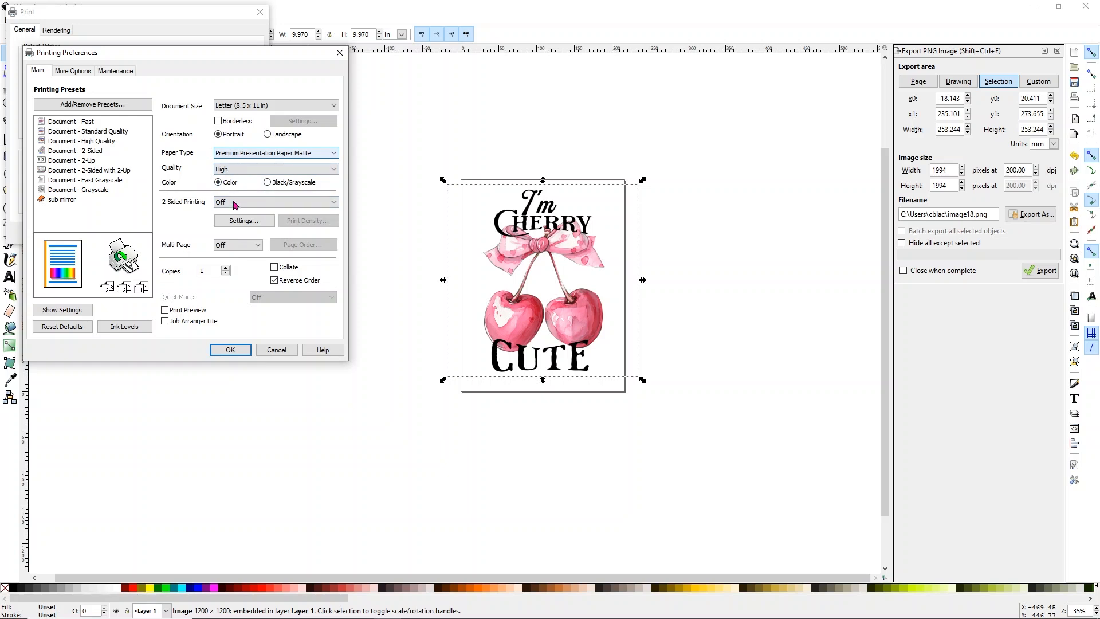
- Turn off High Speed, enable Mirror Image in the printer's additional settings, and accept the preferences
click(74, 71)
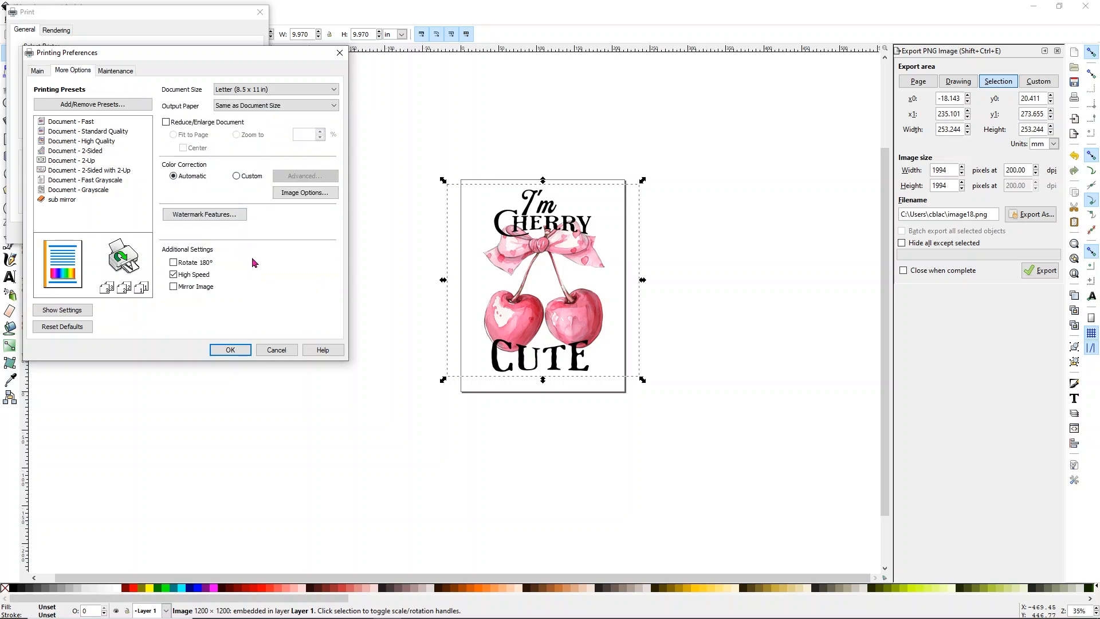
click(174, 275)
click(174, 289)
click(230, 349)
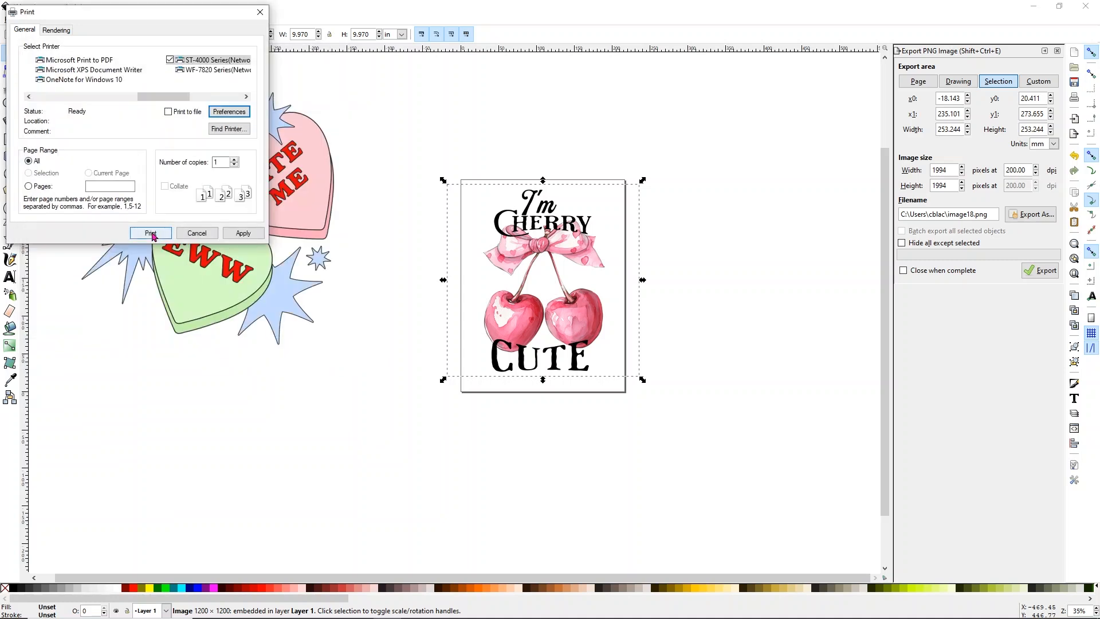